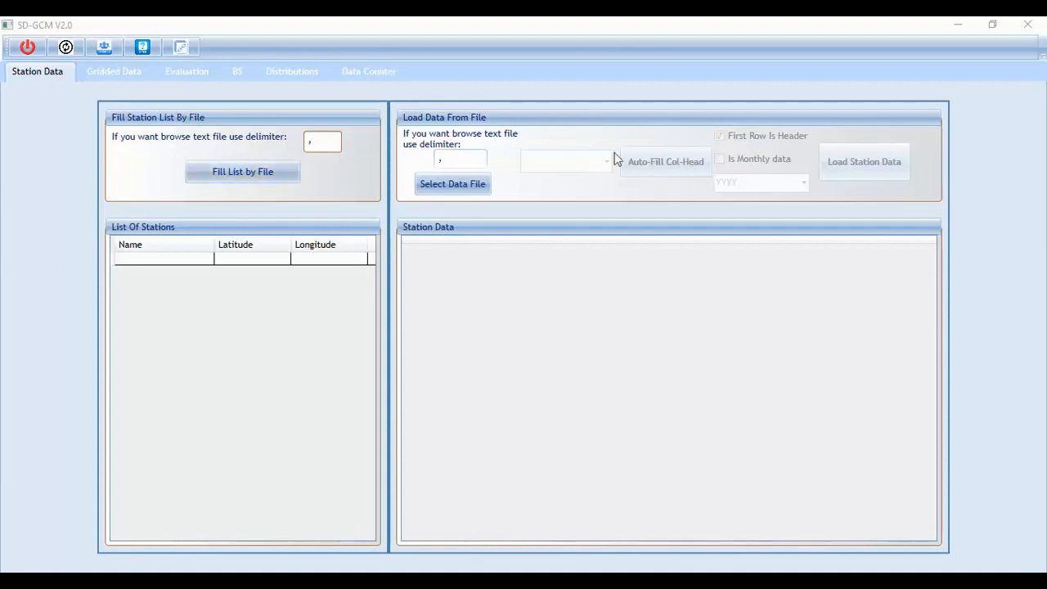
# Open Input.xlsx as the source for the station list and choose its Stations List sheet.
pyautogui.click(261, 178)
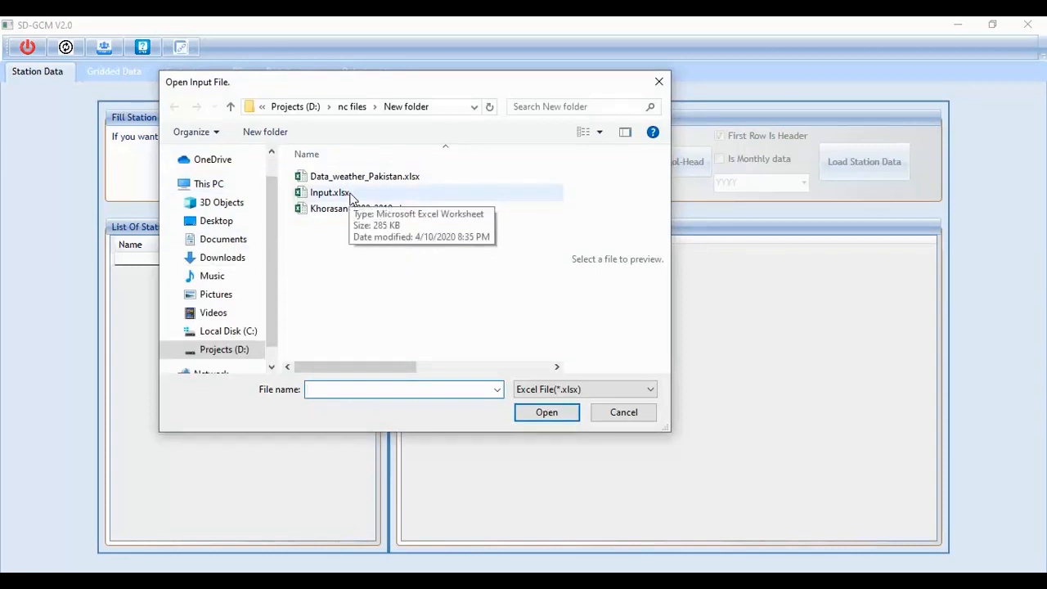
pyautogui.click(350, 197)
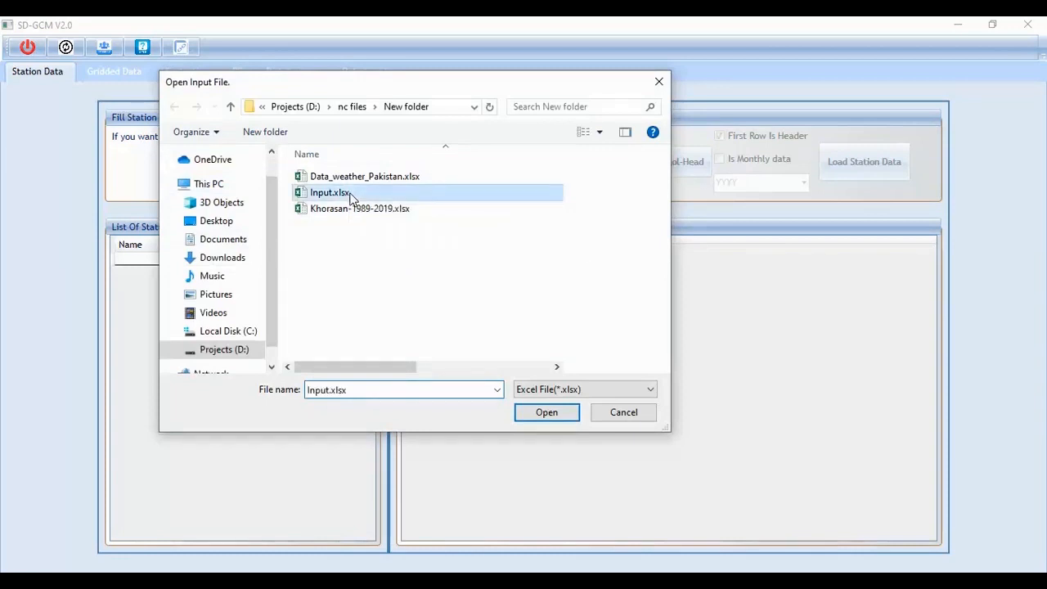
pyautogui.click(528, 419)
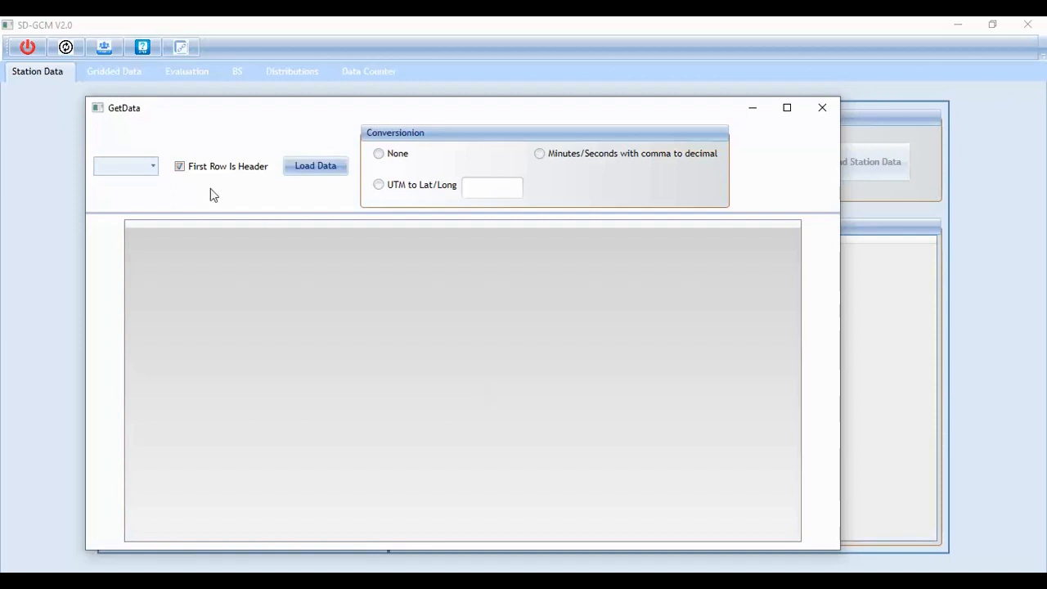
pyautogui.click(151, 167)
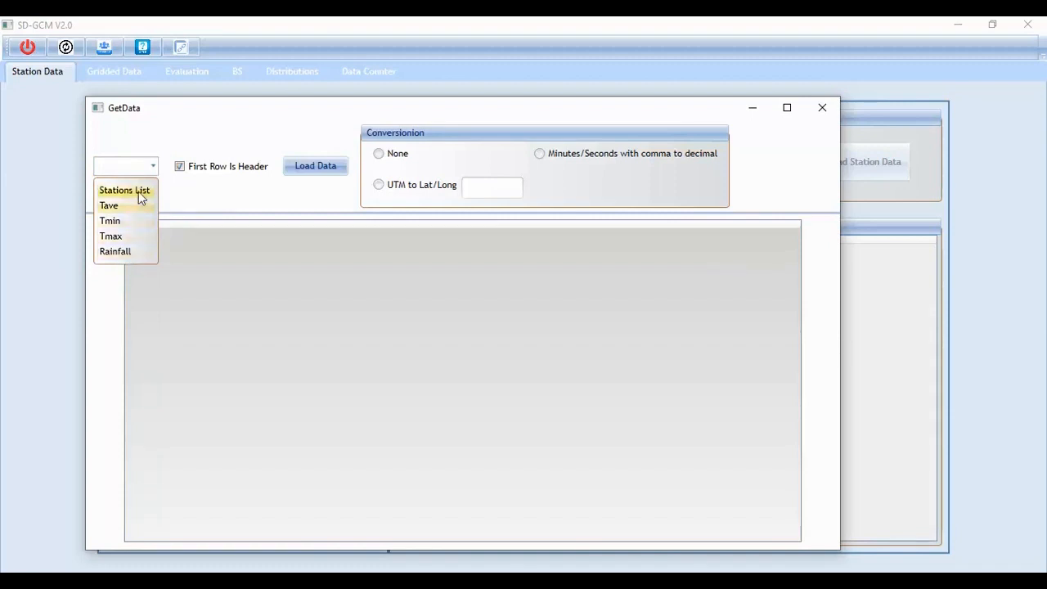
pyautogui.click(139, 192)
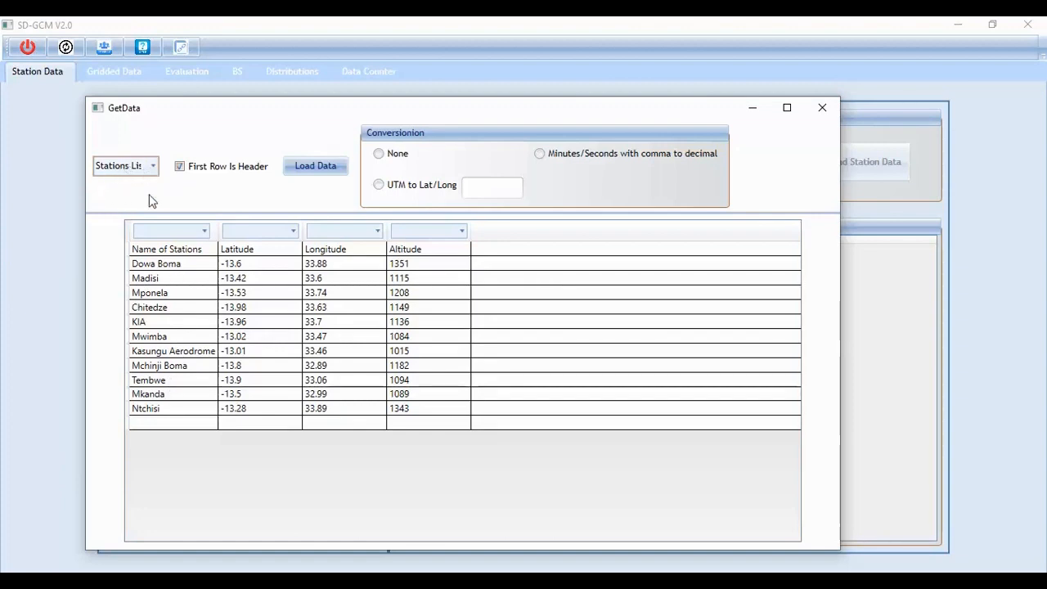
# Assign the first three columns to Name of Station, Latitude and Longitude, and load the station list with conversion set to None.
pyautogui.click(203, 232)
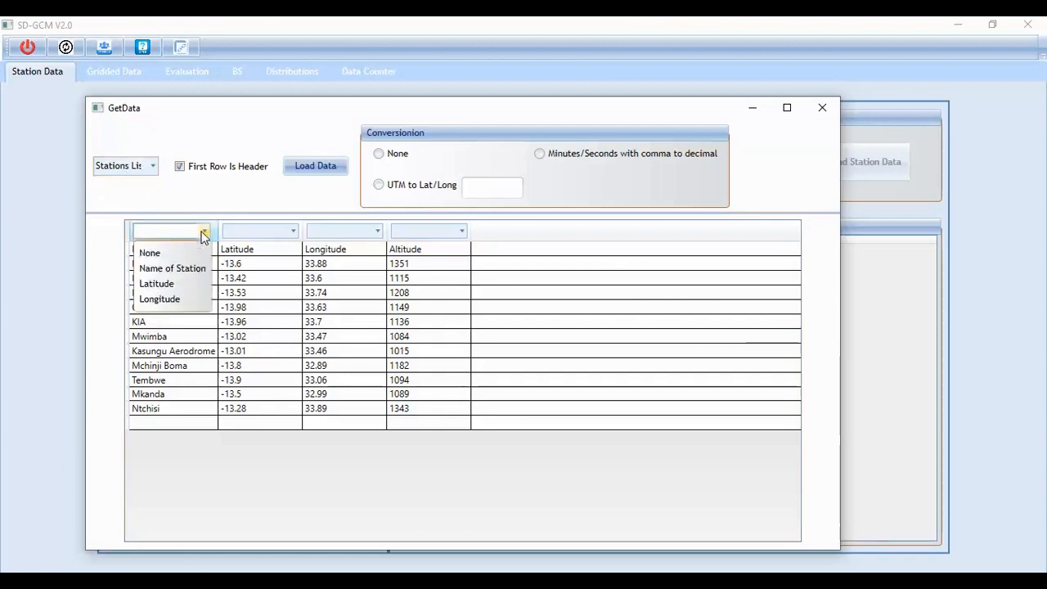
pyautogui.click(172, 269)
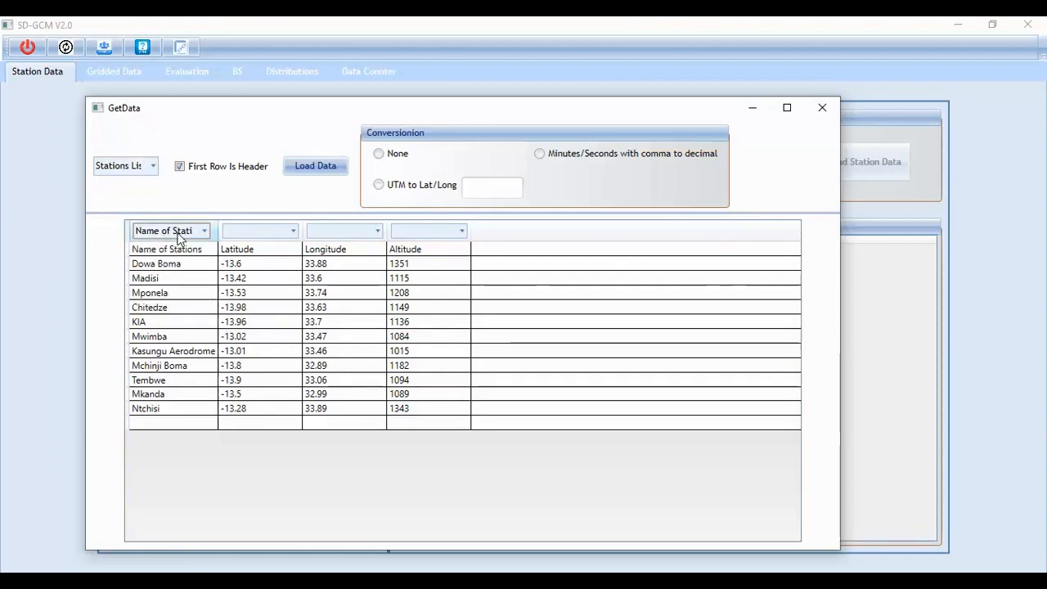
pyautogui.click(292, 232)
pyautogui.click(270, 284)
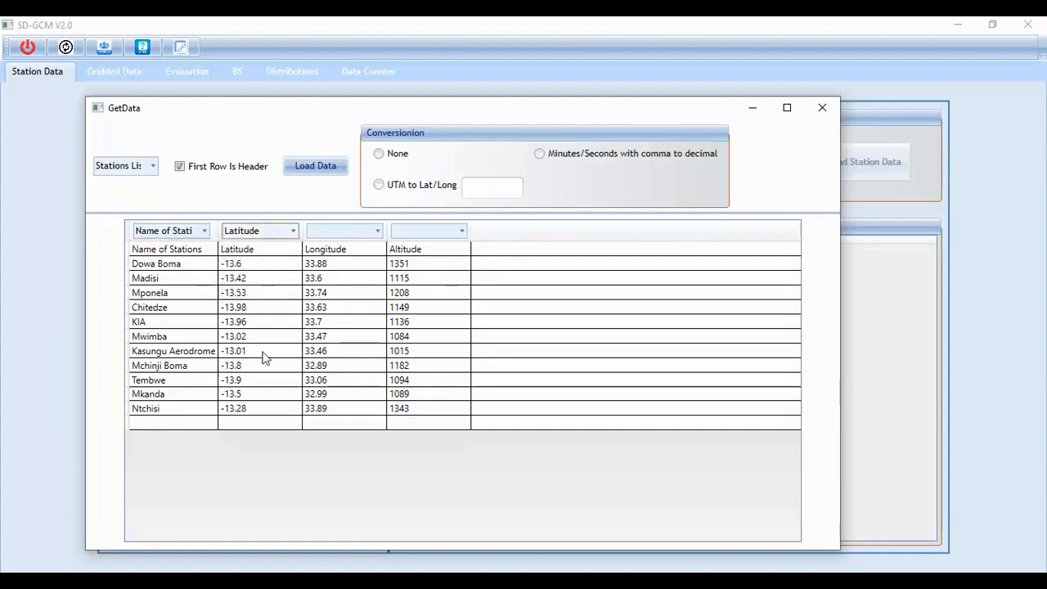
pyautogui.click(376, 231)
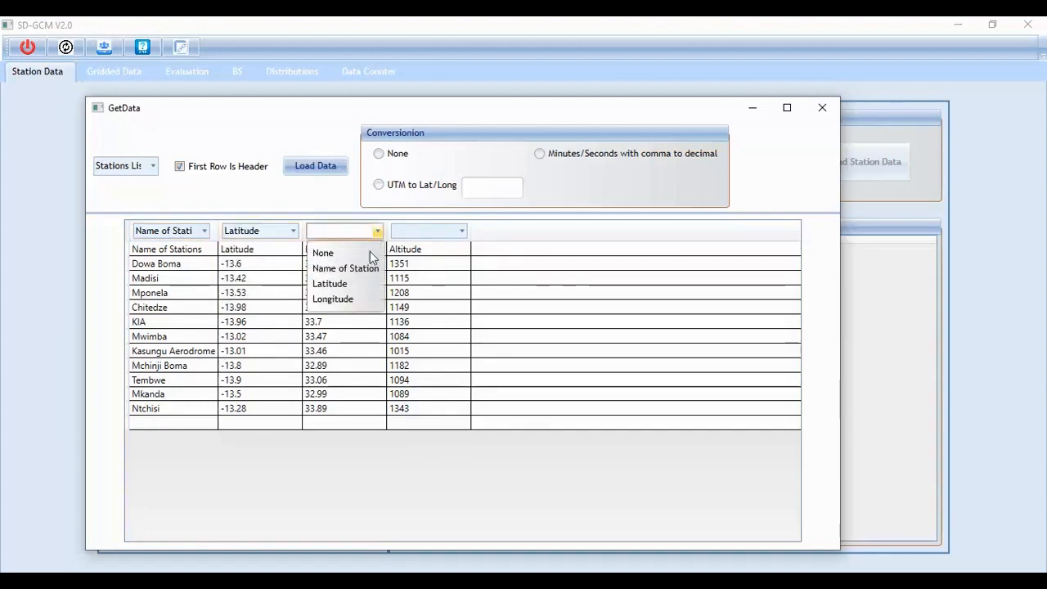
pyautogui.click(358, 298)
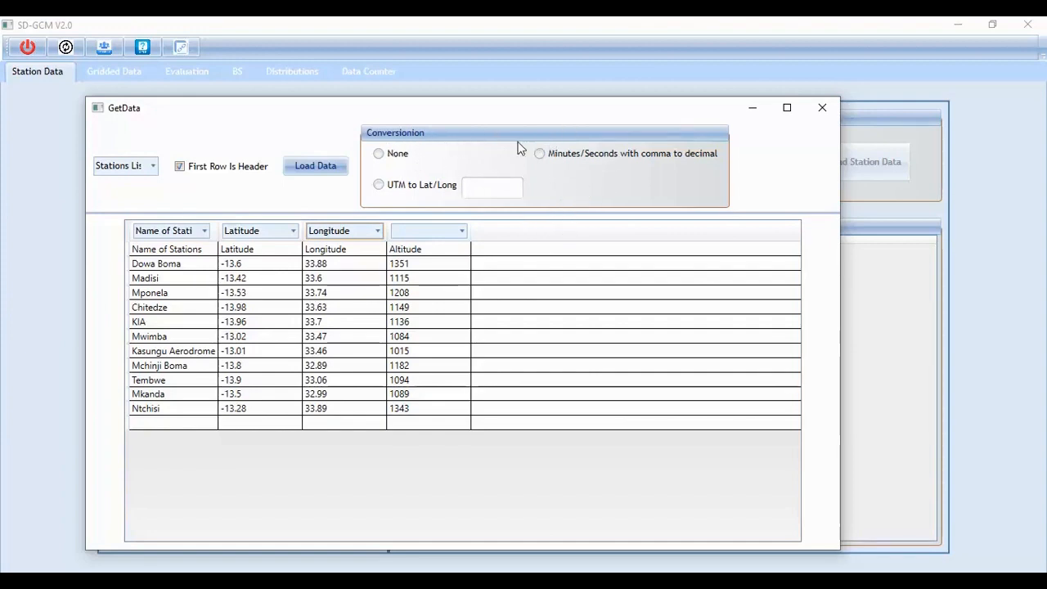
pyautogui.click(393, 155)
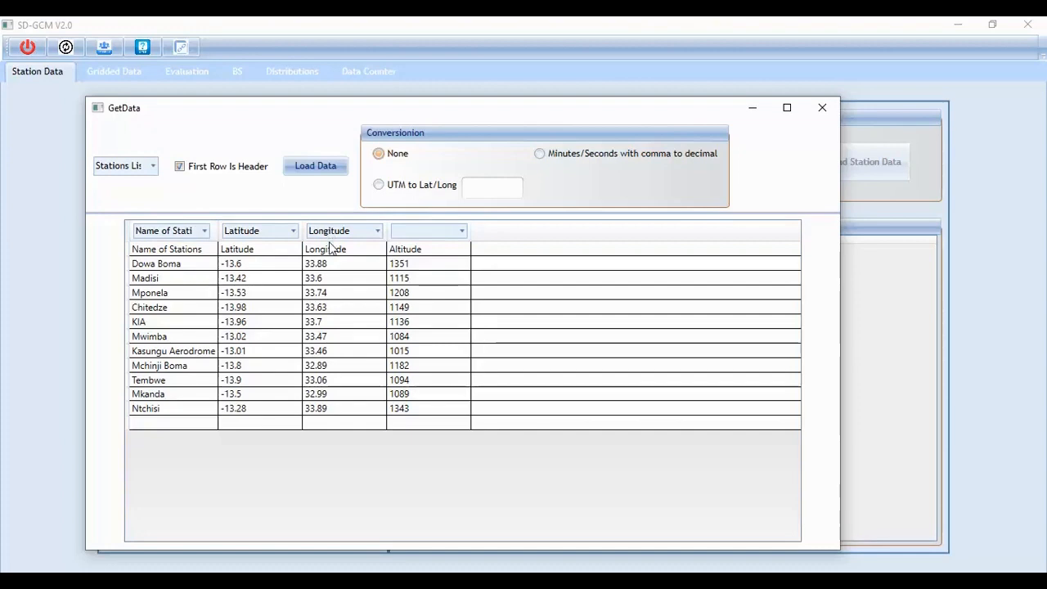
pyautogui.click(308, 166)
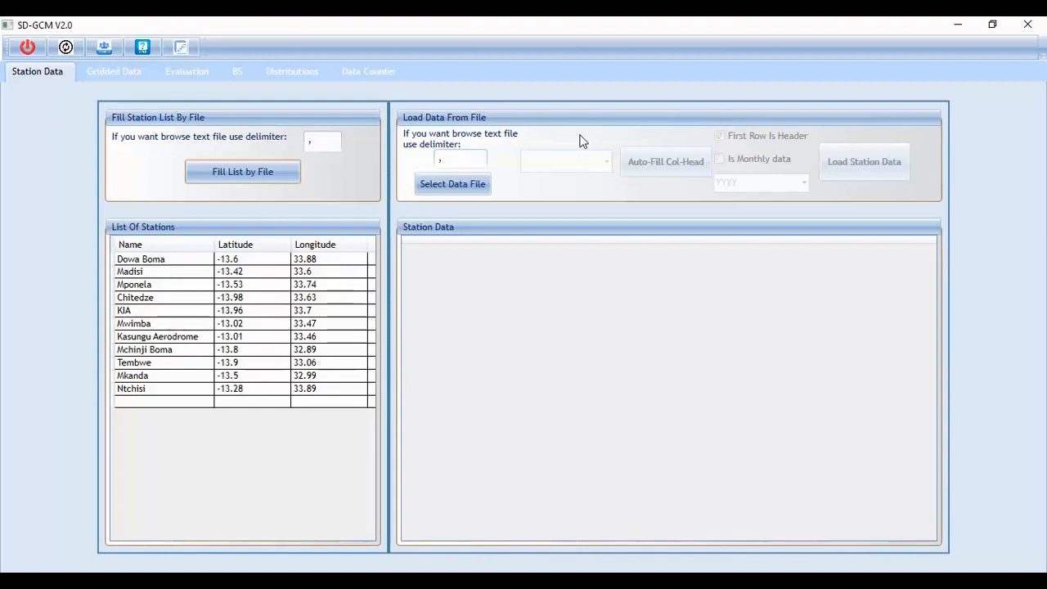
# Select Input.xlsx as the station data file and choose its Tave sheet.
pyautogui.click(453, 183)
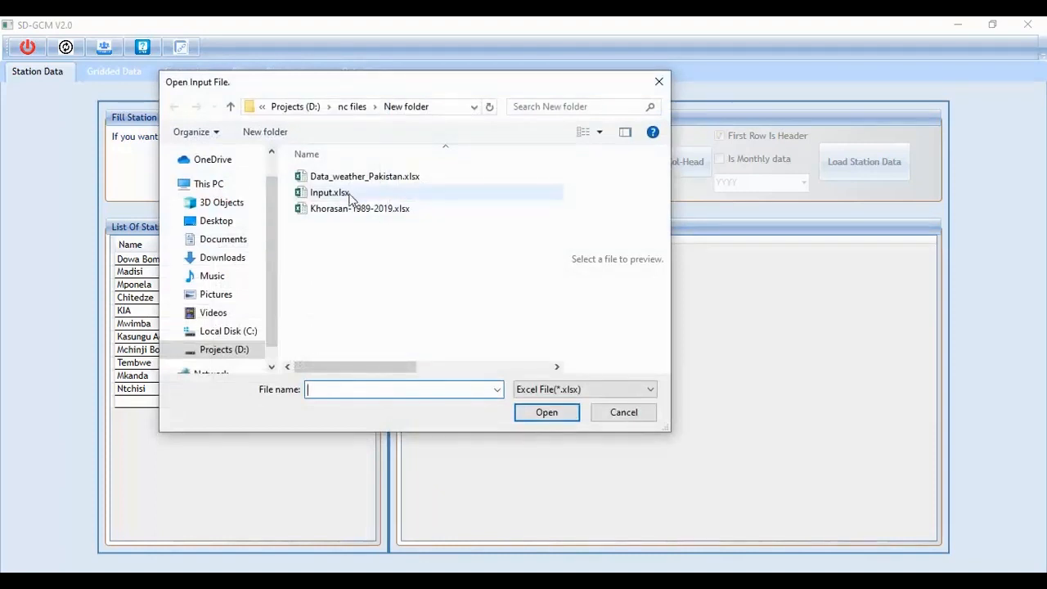
pyautogui.click(330, 192)
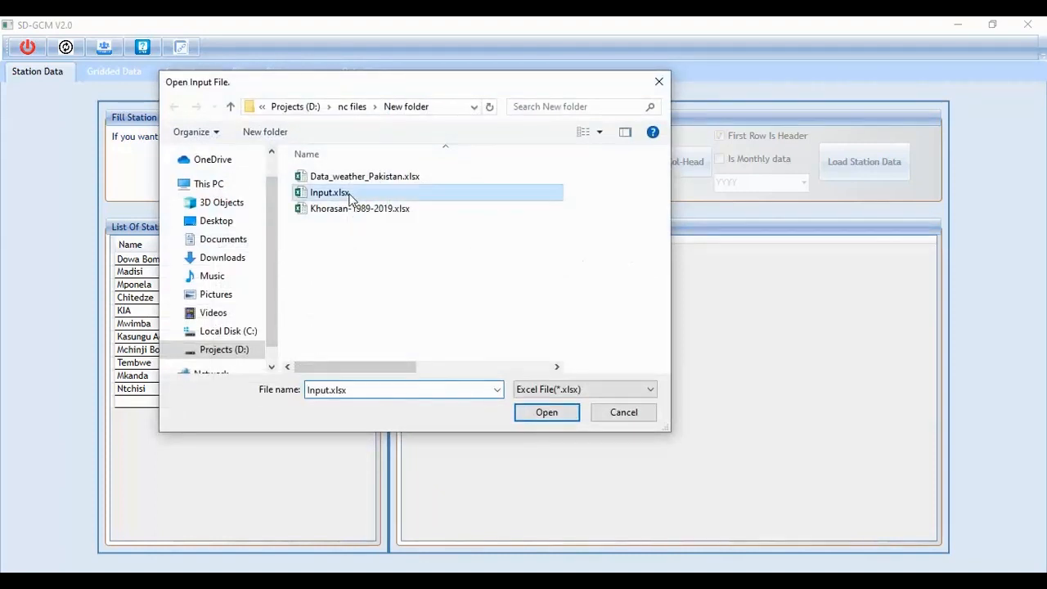
pyautogui.click(547, 413)
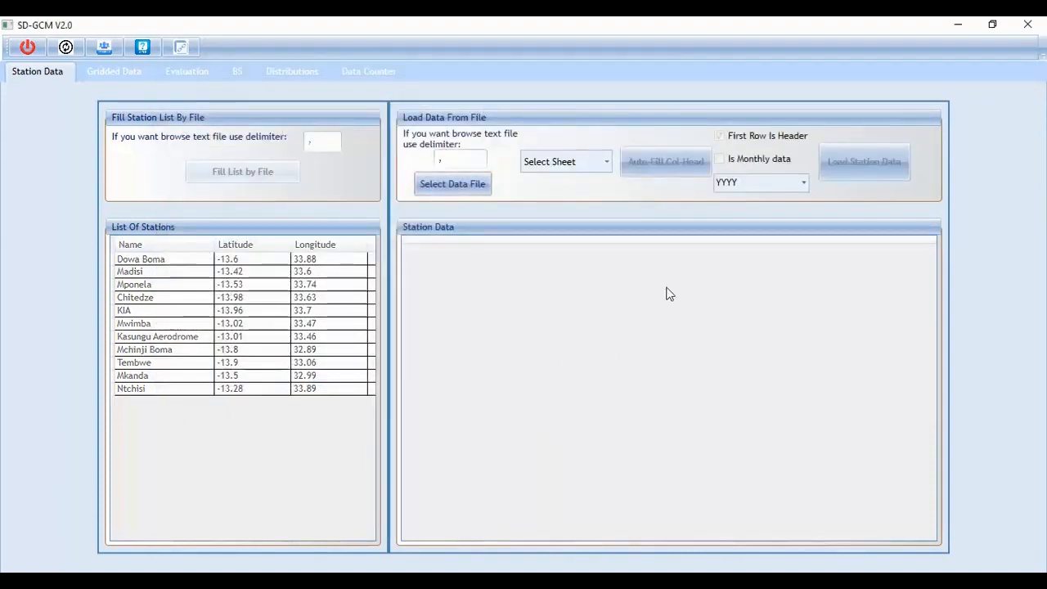
pyautogui.click(607, 163)
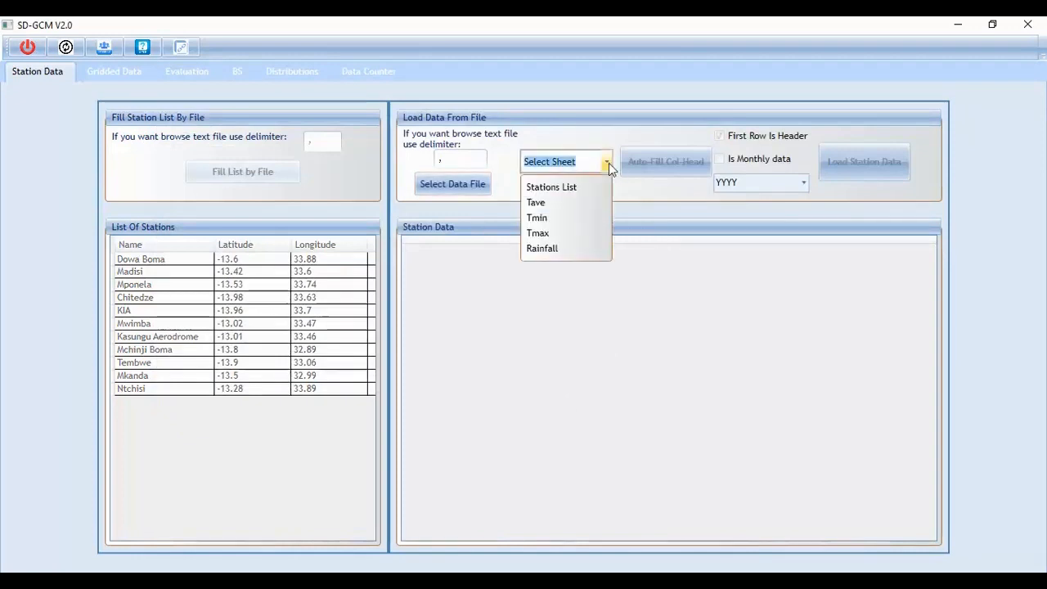
pyautogui.click(567, 203)
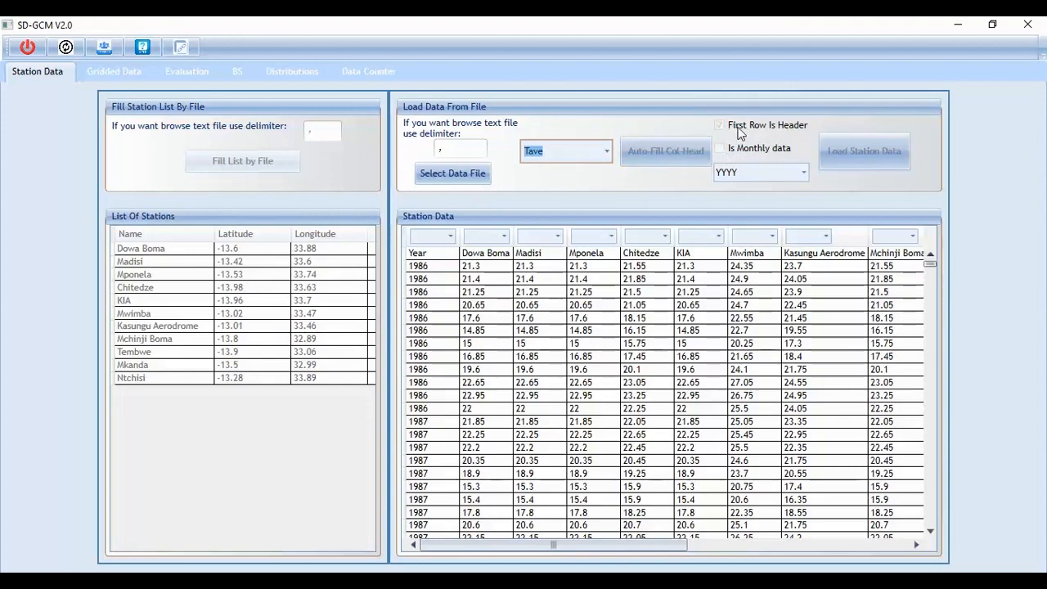
# Toggle the Is Monthly data option and keep YYYY as the date format for the Tave data.
pyautogui.moveTo(700, 25); pyautogui.dragTo(584, 42)
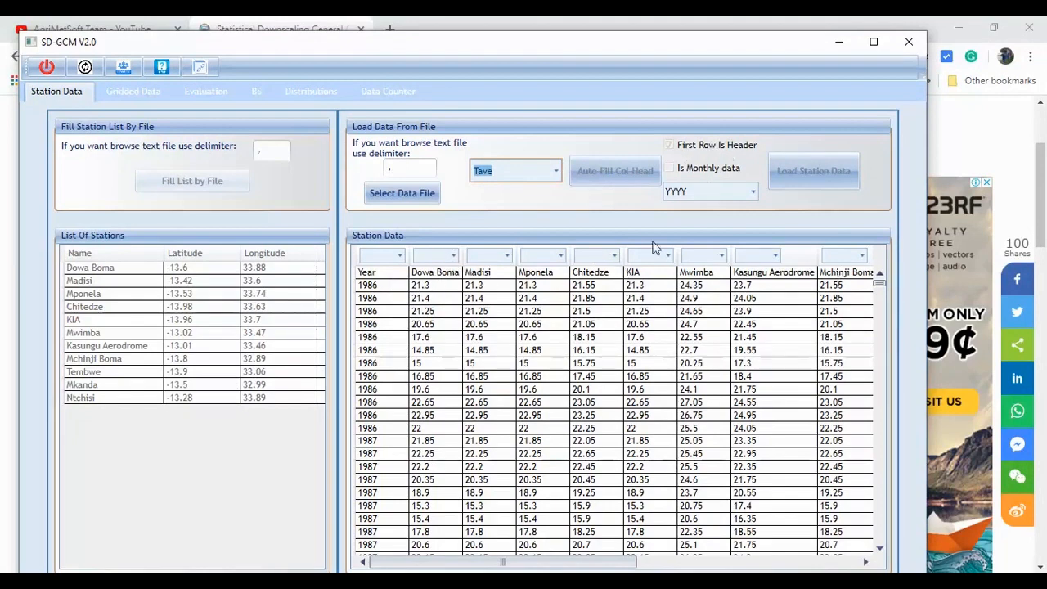
pyautogui.click(670, 168)
pyautogui.click(670, 169)
pyautogui.click(743, 196)
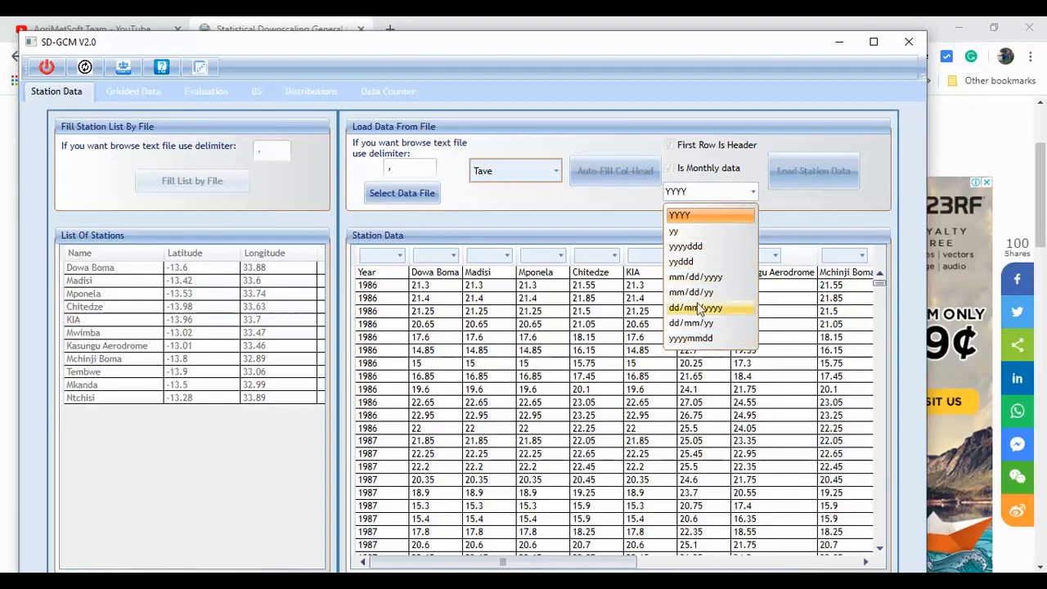
pyautogui.click(691, 196)
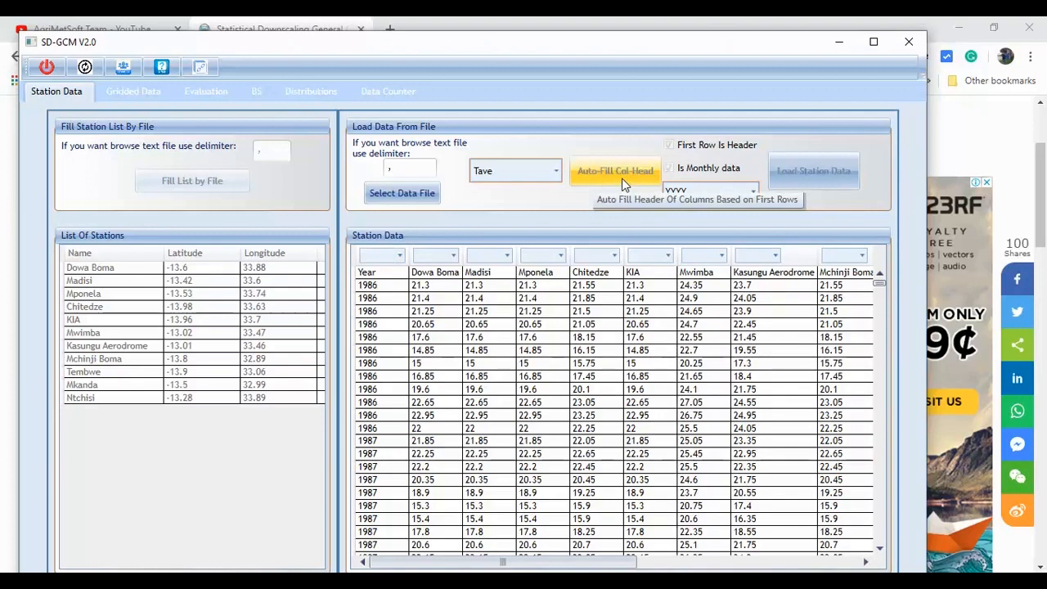
# Auto-fill the station column headers from the first row and assign the Year column as Date.
pyautogui.click(622, 181)
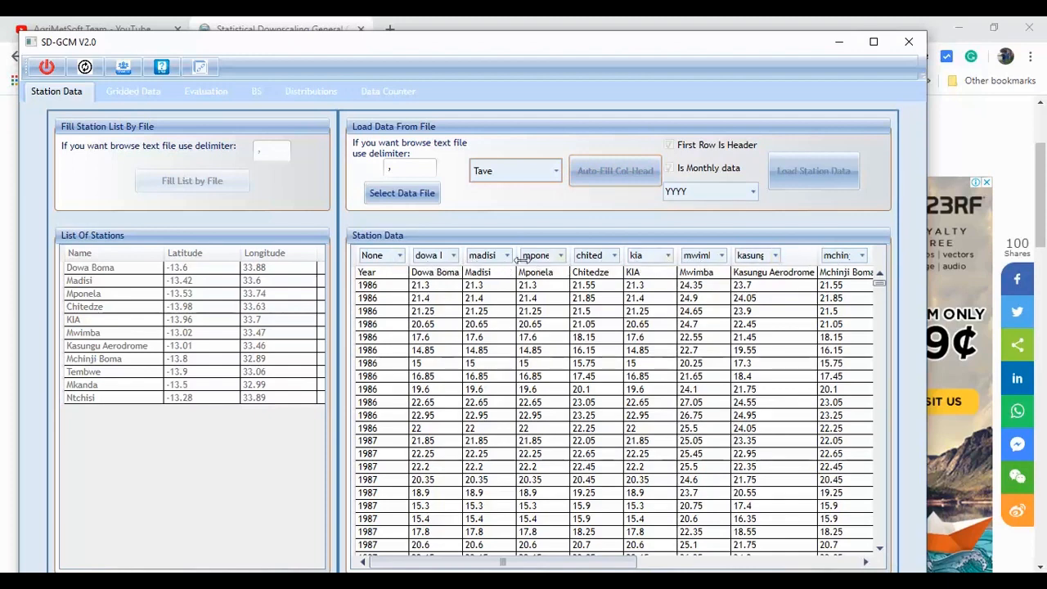
pyautogui.click(400, 256)
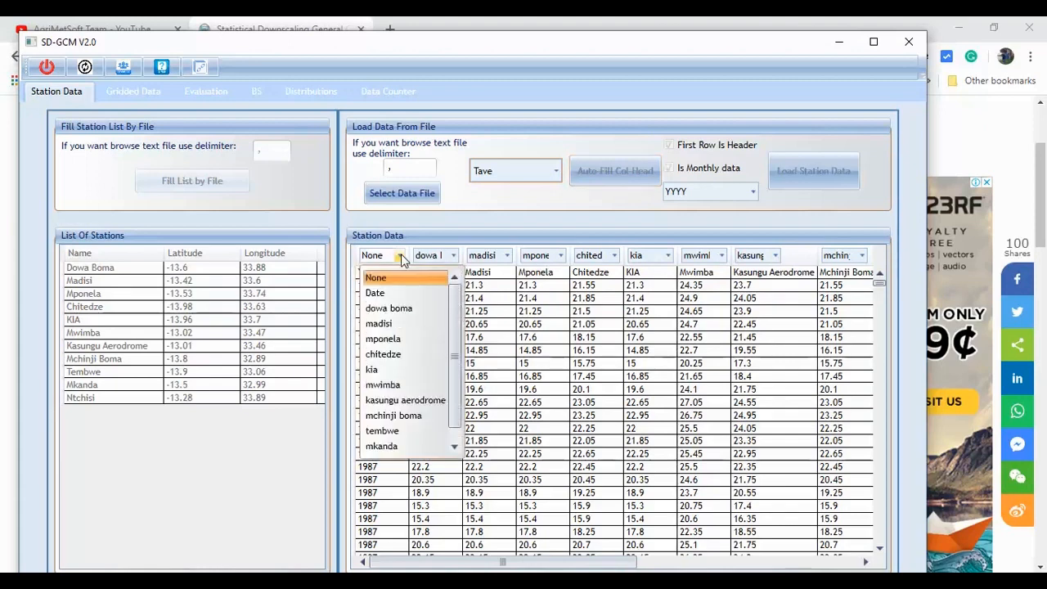
pyautogui.click(369, 300)
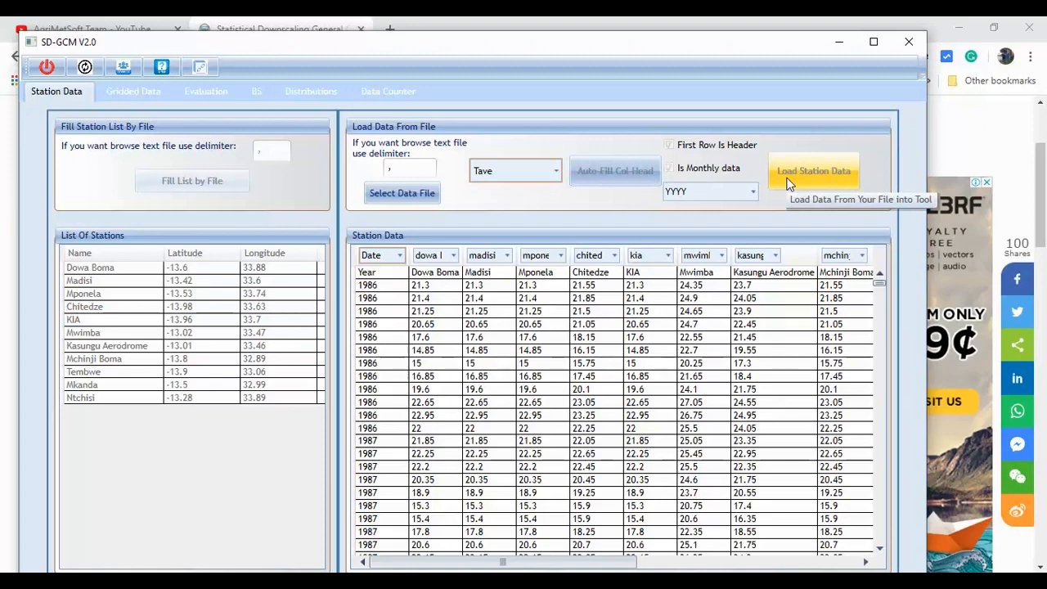
# Load the Tave station data into the tool, closing the blank-cell prompt and the completion message.
pyautogui.click(787, 183)
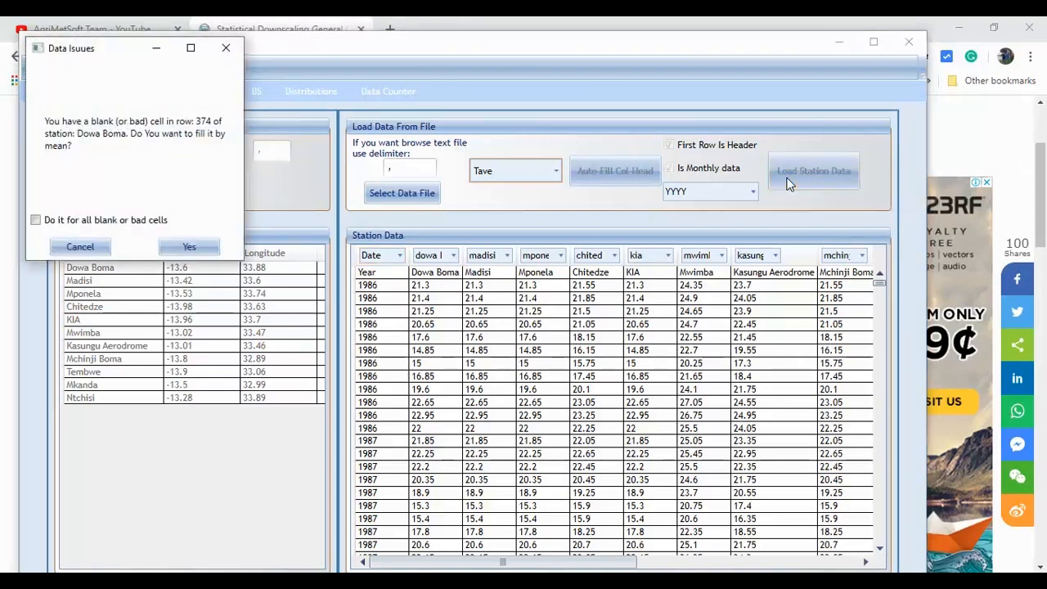
pyautogui.moveTo(142, 90); pyautogui.dragTo(476, 156)
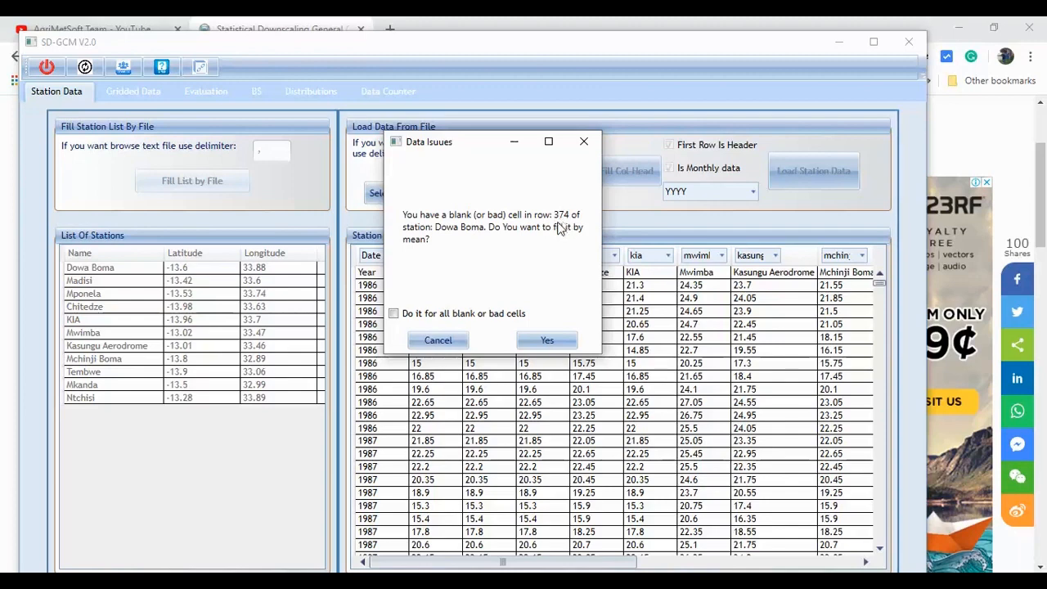
pyautogui.click(454, 342)
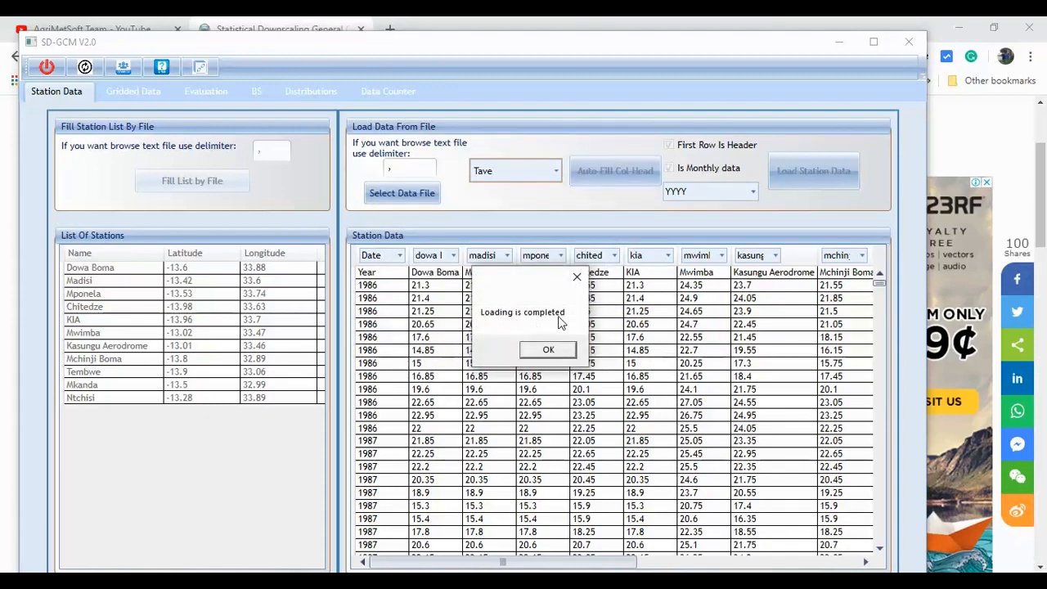
pyautogui.click(551, 352)
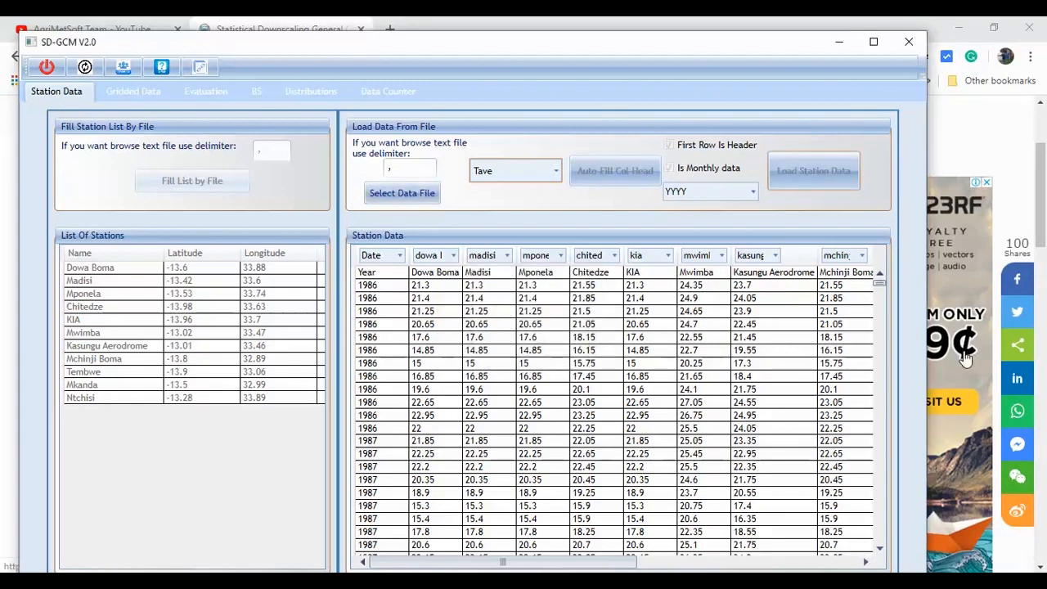
# Select tas_Amon_CanESM5_historical_r2i1p1f1_gn_185001-201412.nc as the historical gridded data file.
pyautogui.click(143, 95)
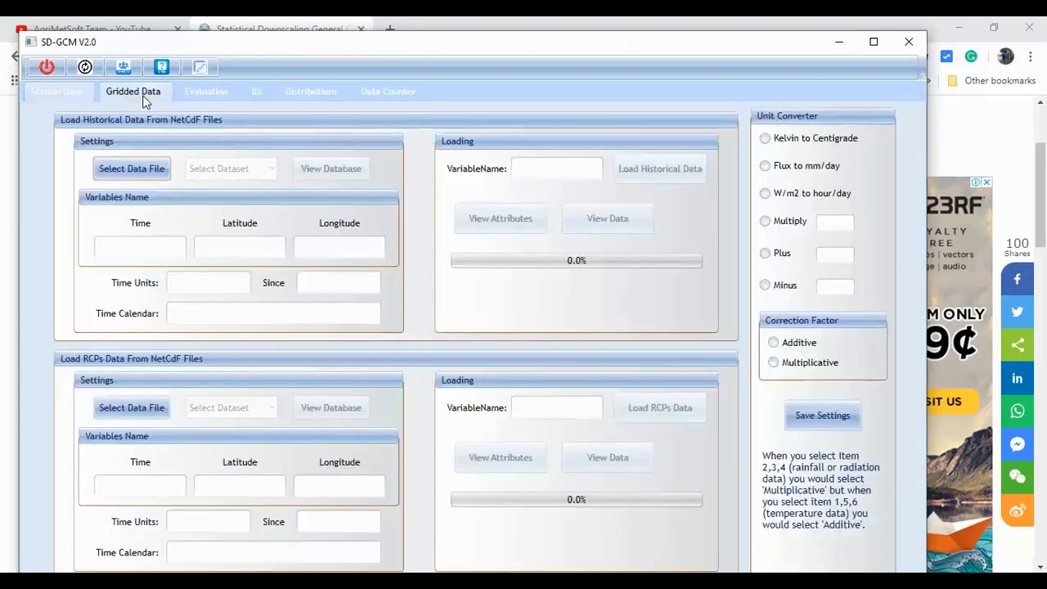
pyautogui.click(879, 44)
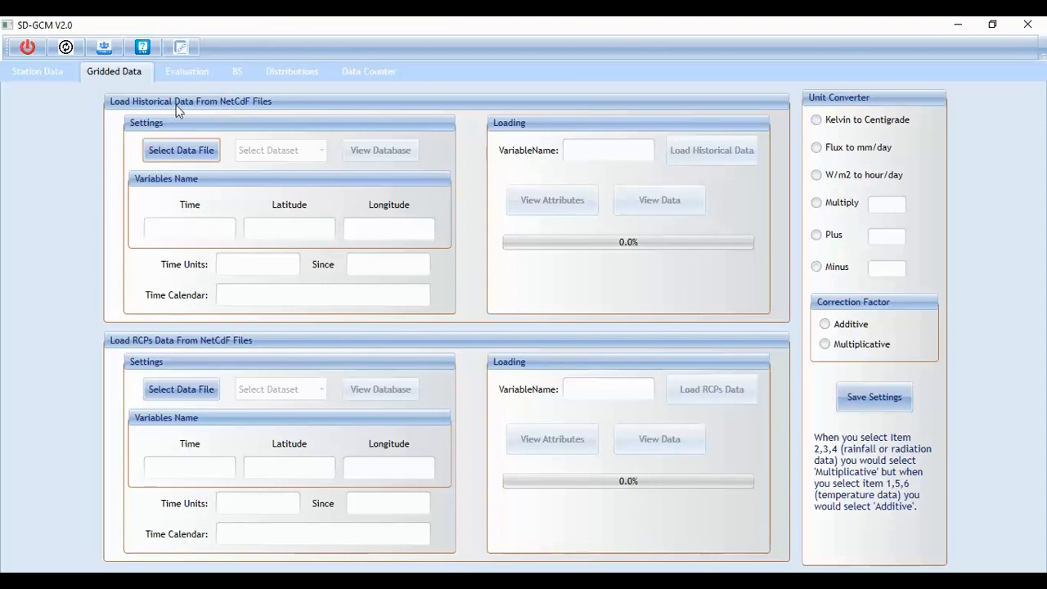
pyautogui.click(169, 160)
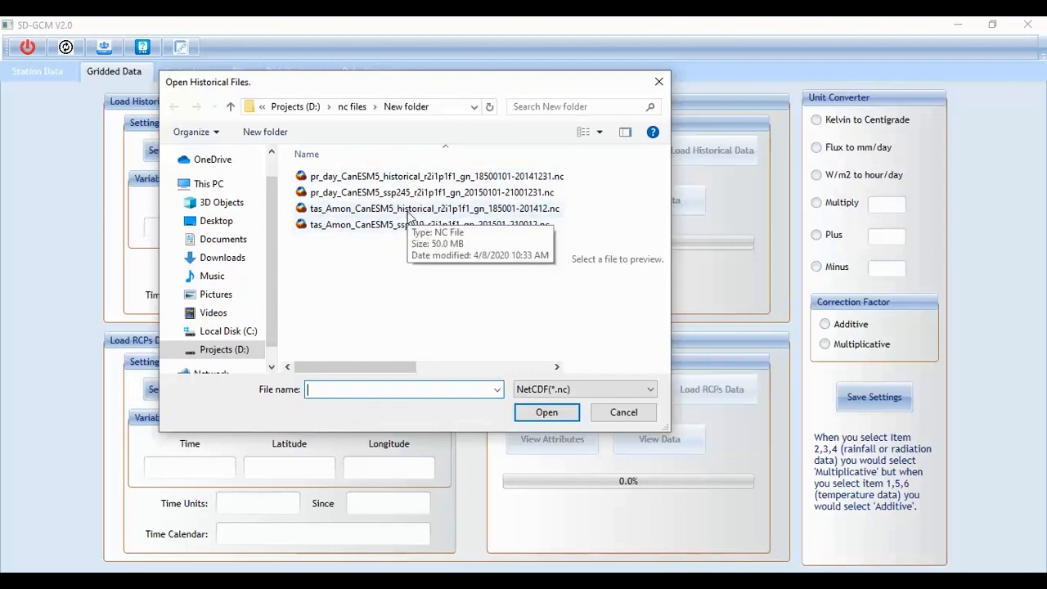
pyautogui.click(408, 214)
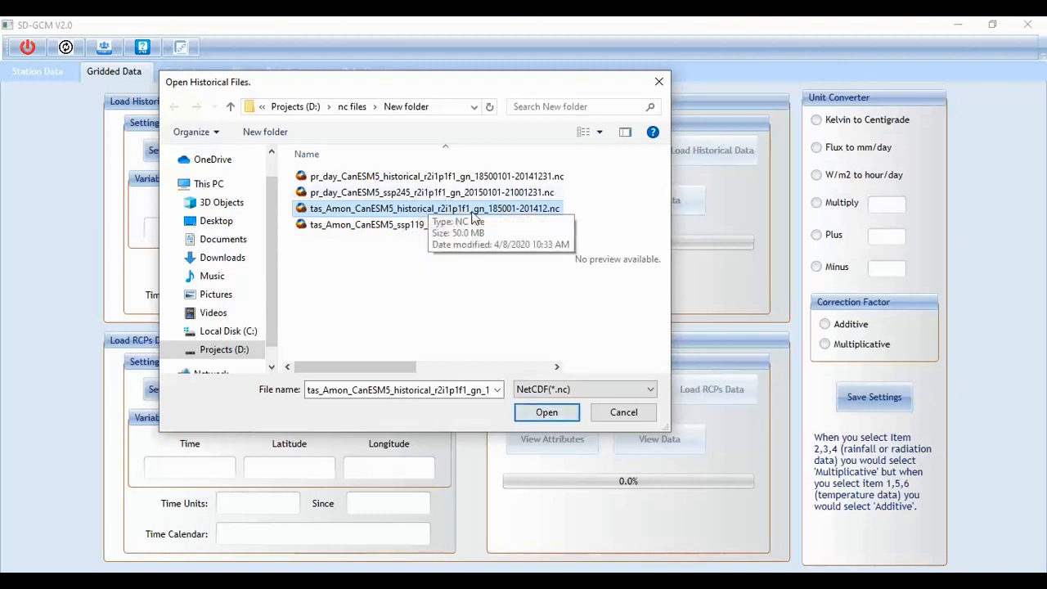
pyautogui.click(549, 416)
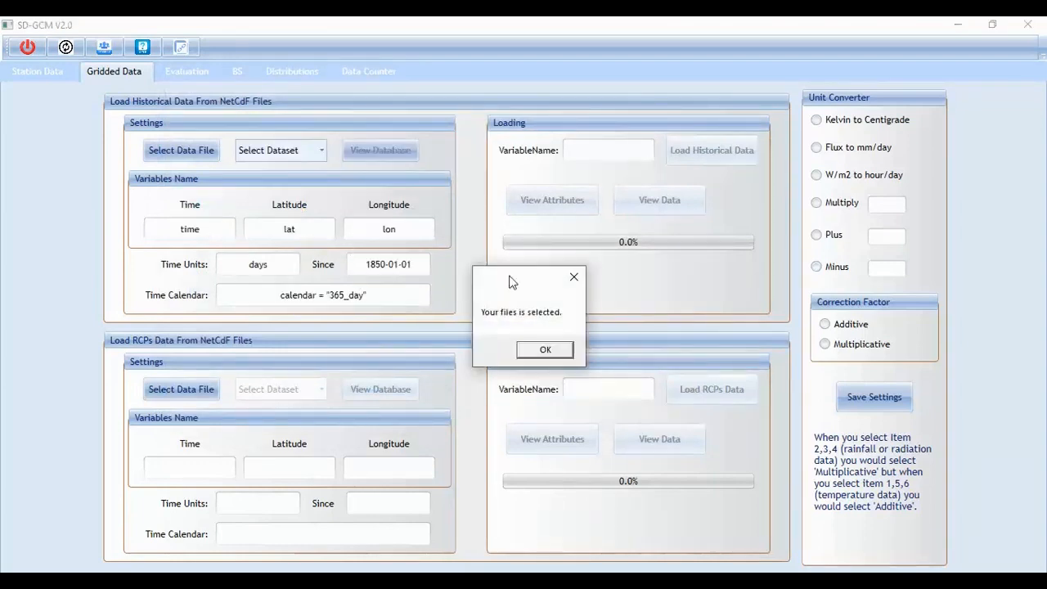
pyautogui.click(544, 350)
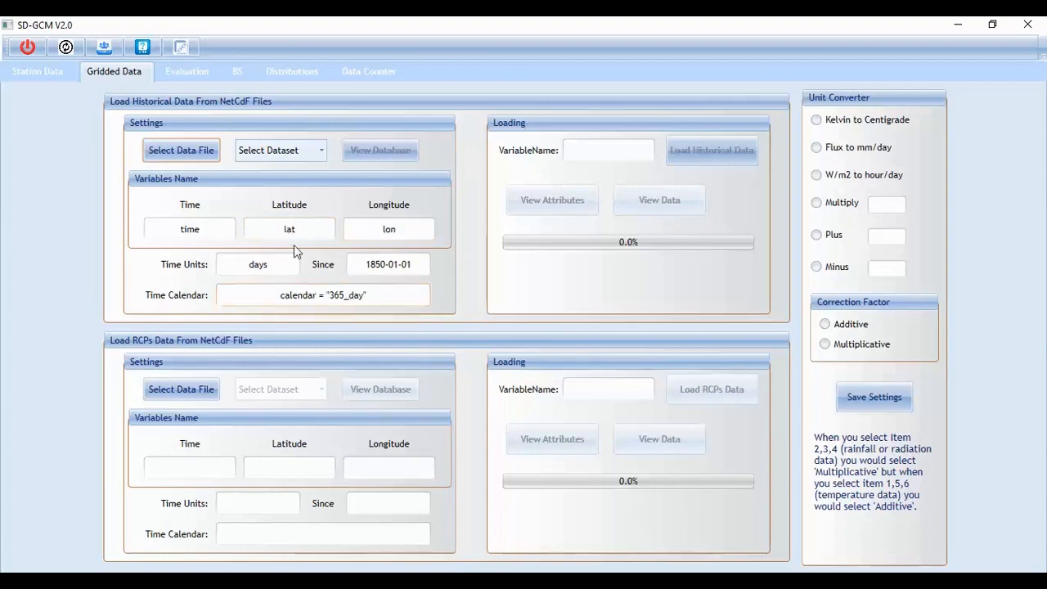
pyautogui.click(321, 153)
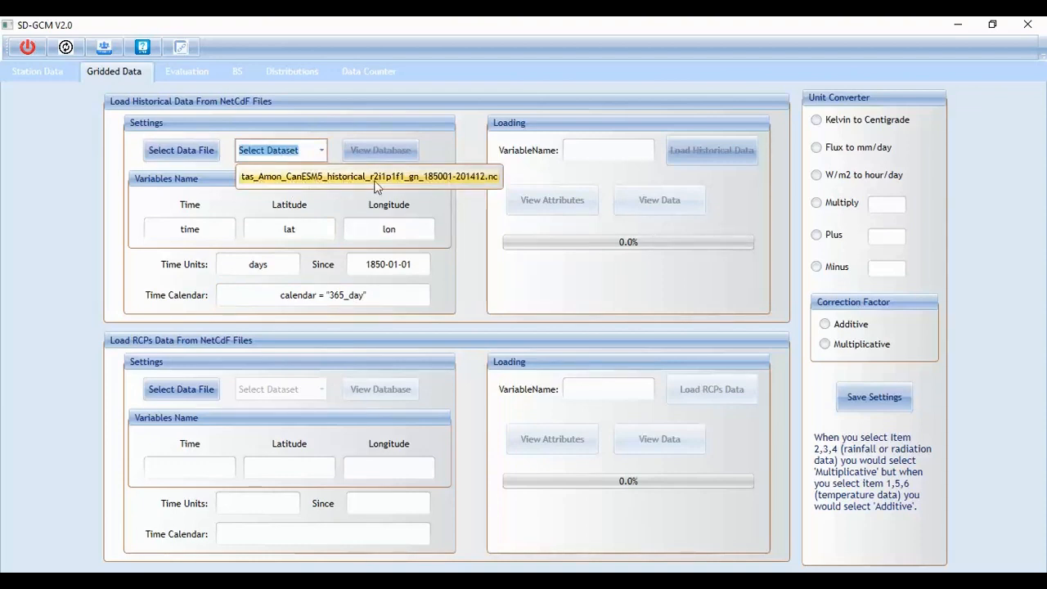
pyautogui.click(439, 142)
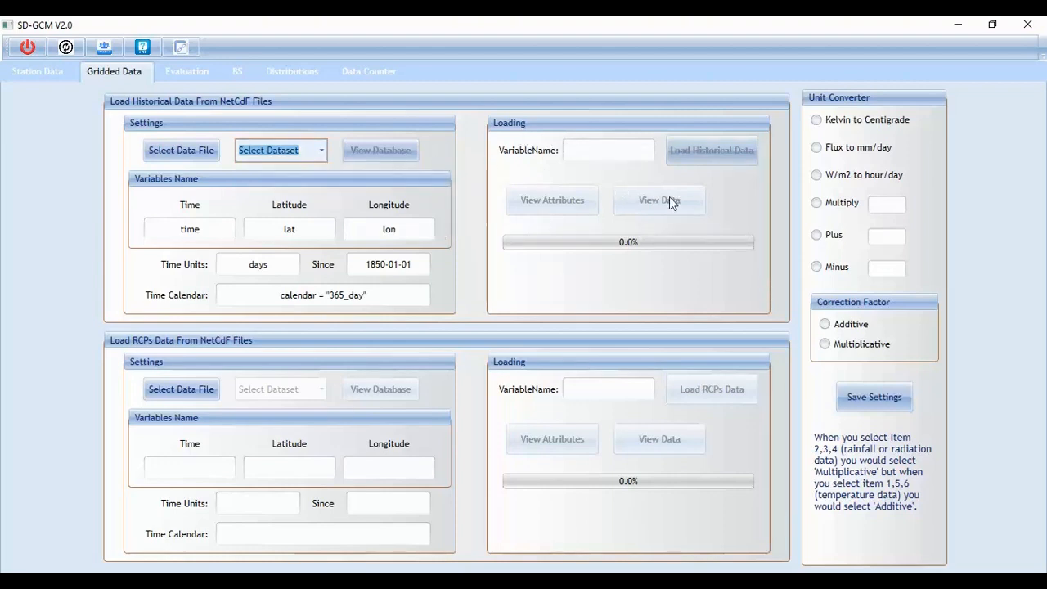
# Set the historical variable name to tas, load the historical data and close the completion message.
pyautogui.click(570, 151)
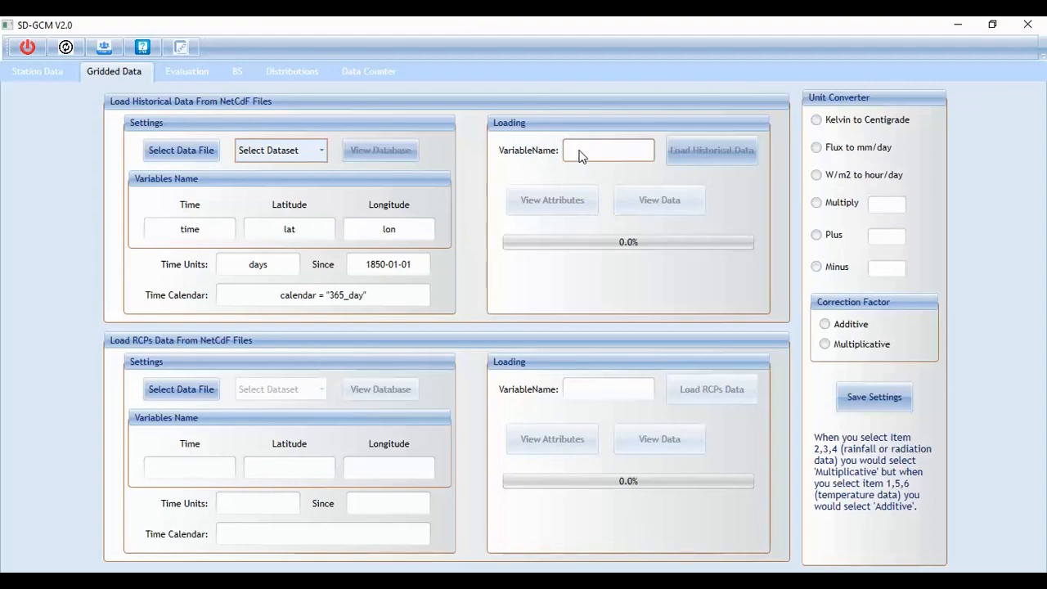
pyautogui.click(322, 151)
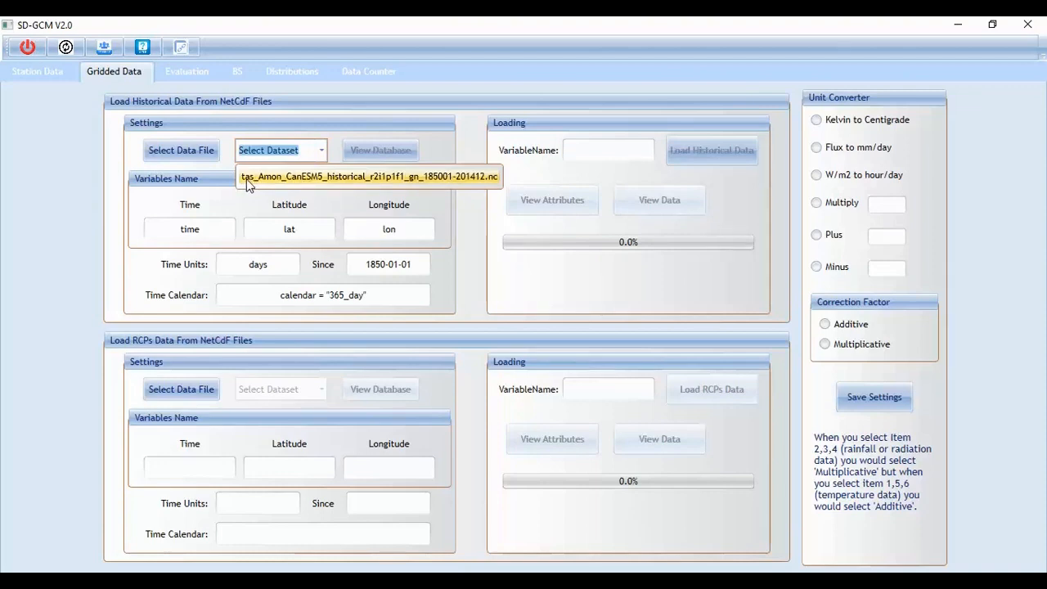
pyautogui.click(588, 152)
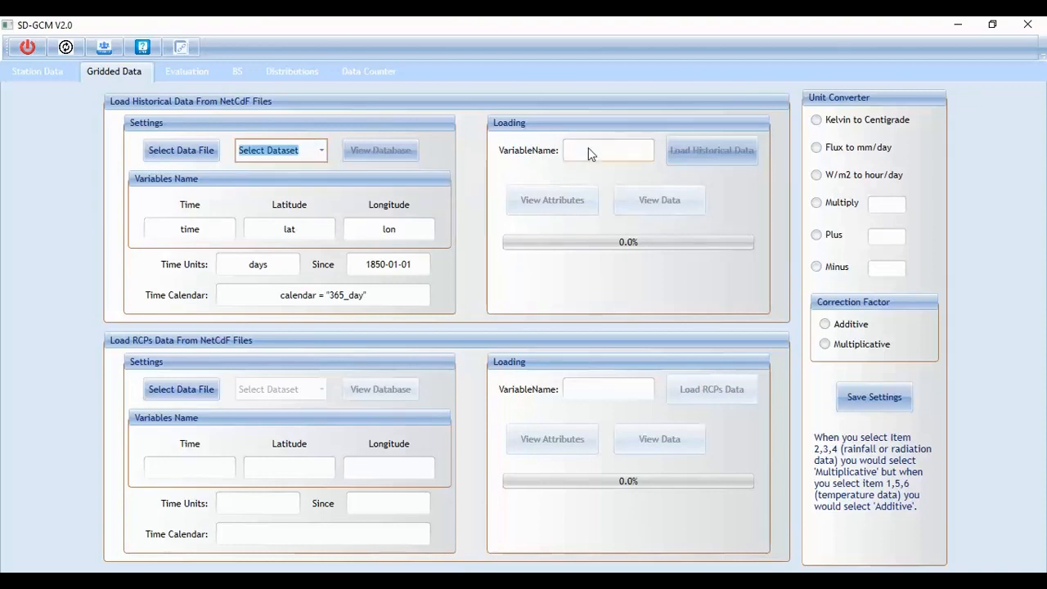
pyautogui.click(575, 153)
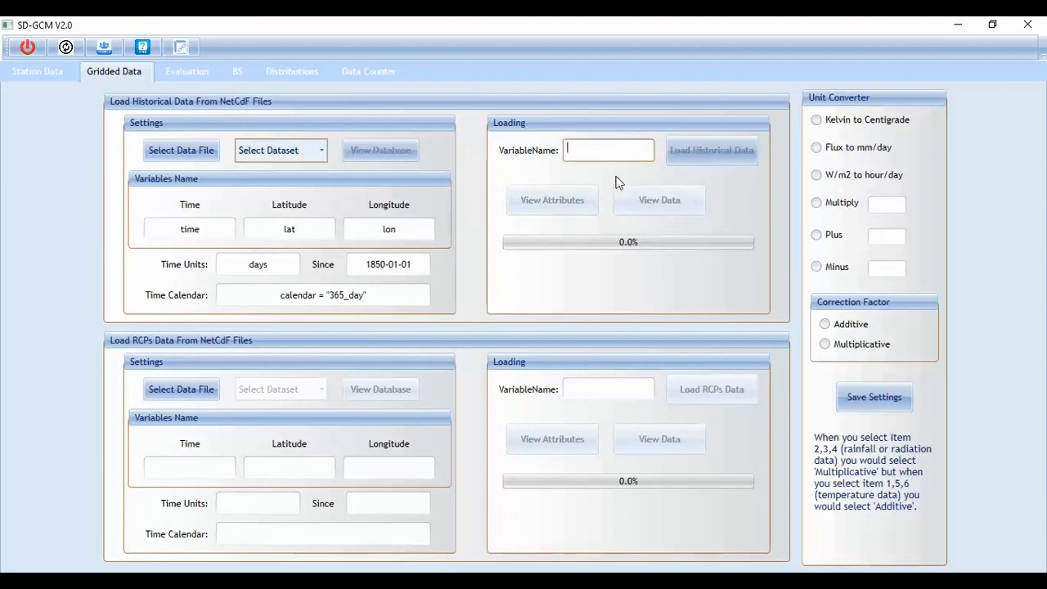
pyautogui.write('tas')
pyautogui.click(321, 152)
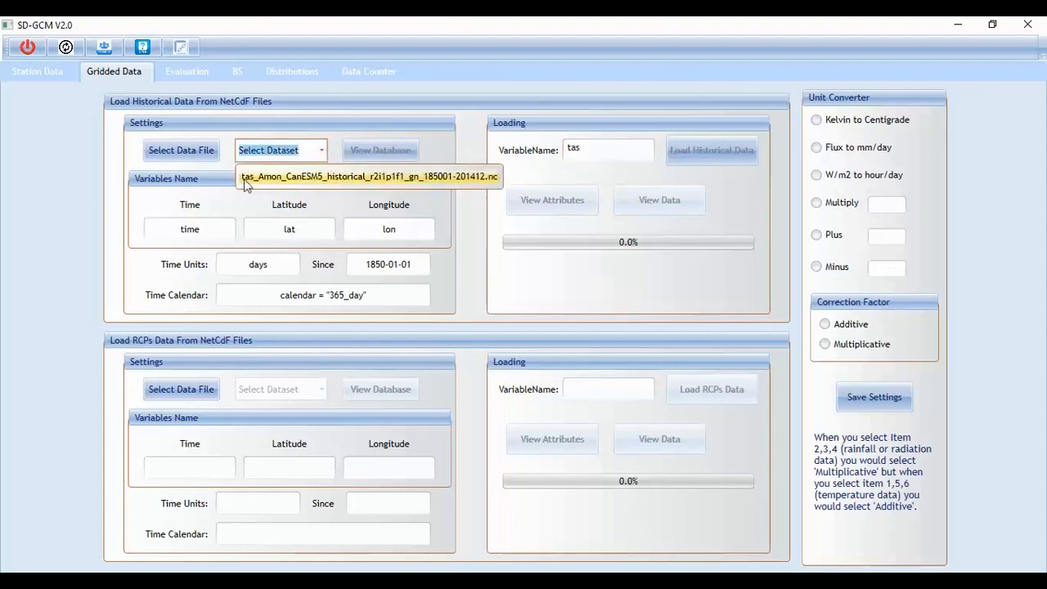
pyautogui.click(587, 150)
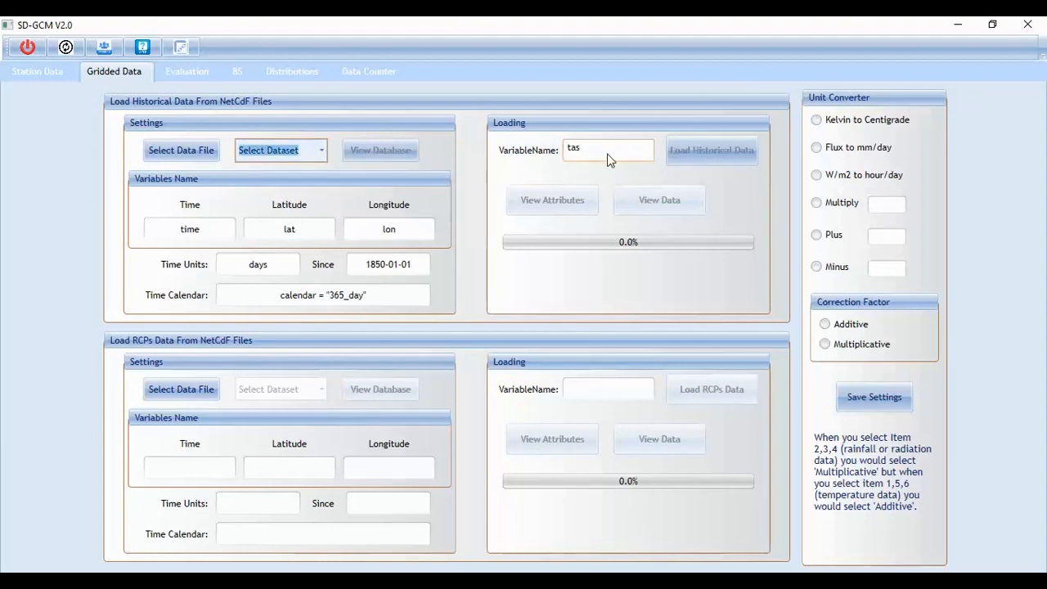
pyautogui.click(689, 160)
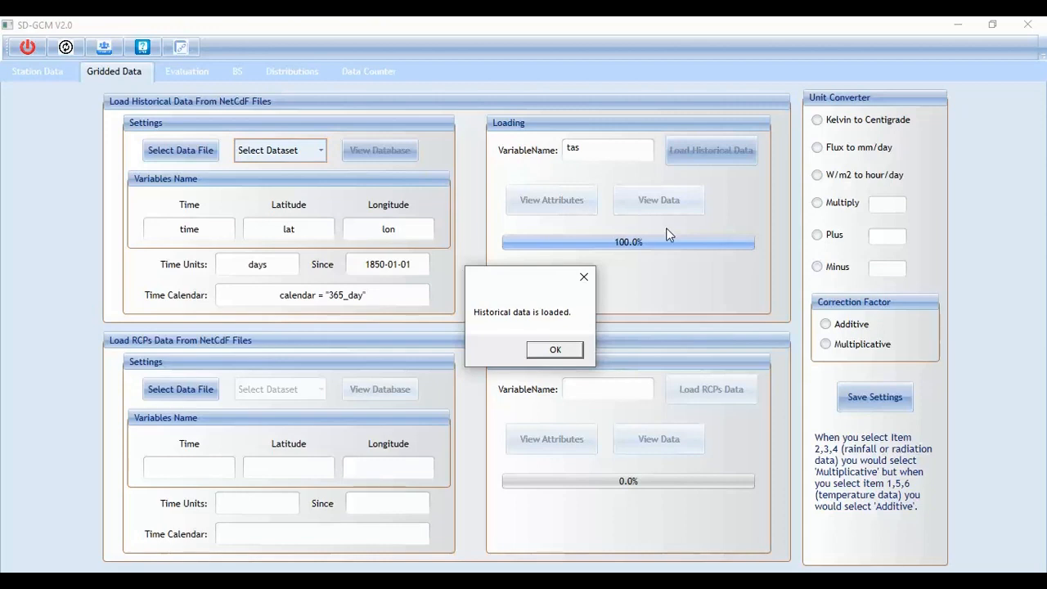
pyautogui.click(556, 350)
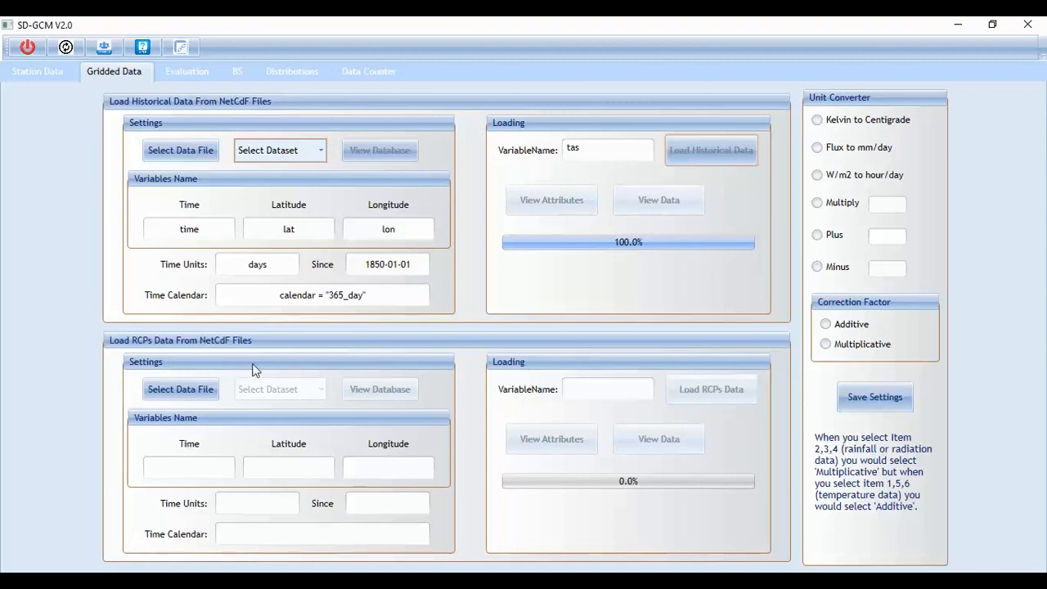
# Select tas_Amon_CanESM5_ssp119_r2i1p1f1_gn_201501-210012.nc as the RCPs data file and close the selection message.
pyautogui.click(202, 394)
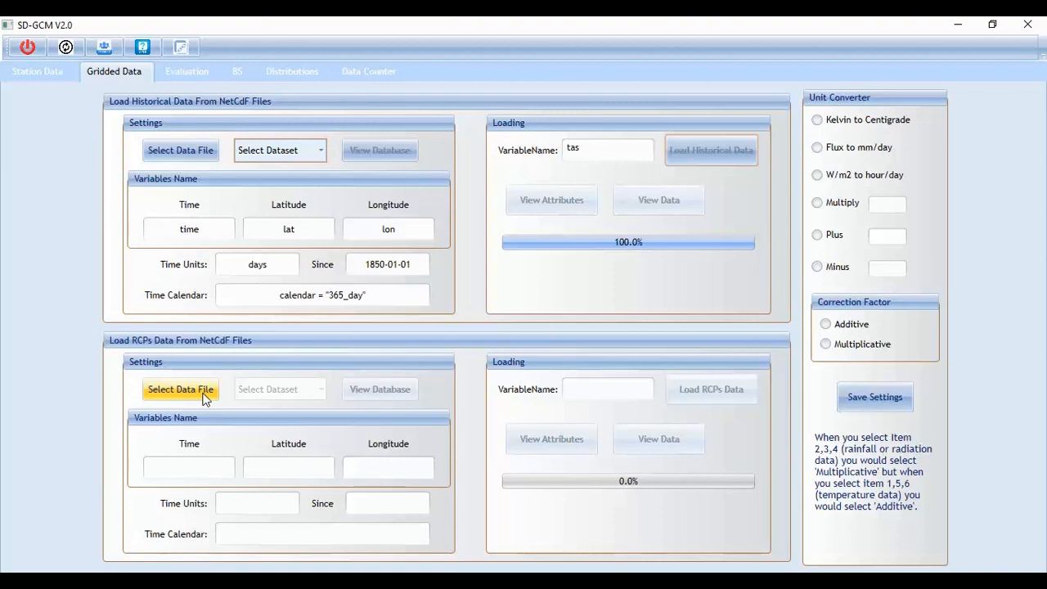
pyautogui.click(160, 394)
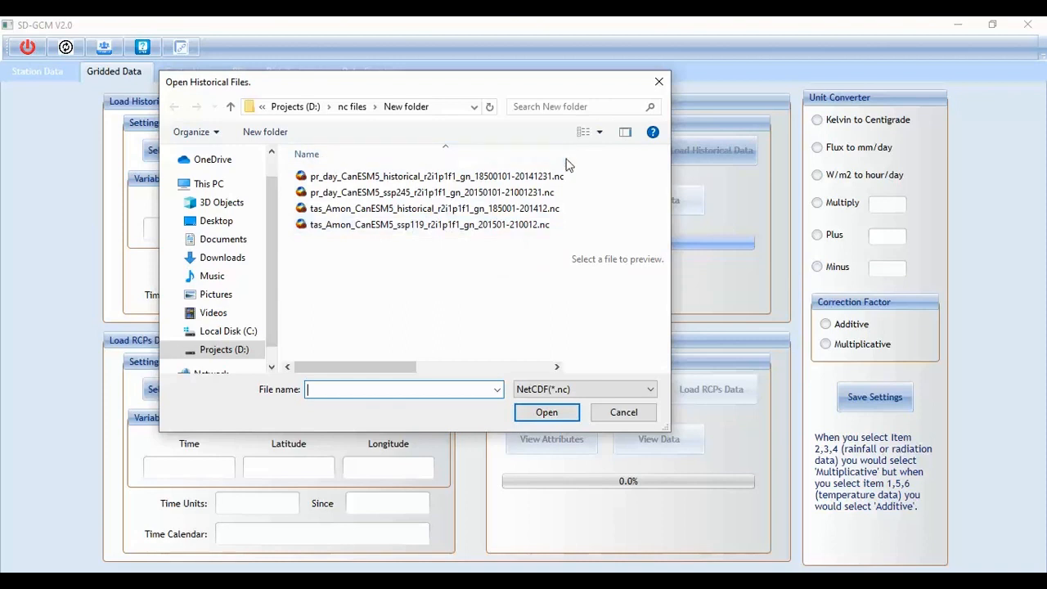
pyautogui.click(505, 229)
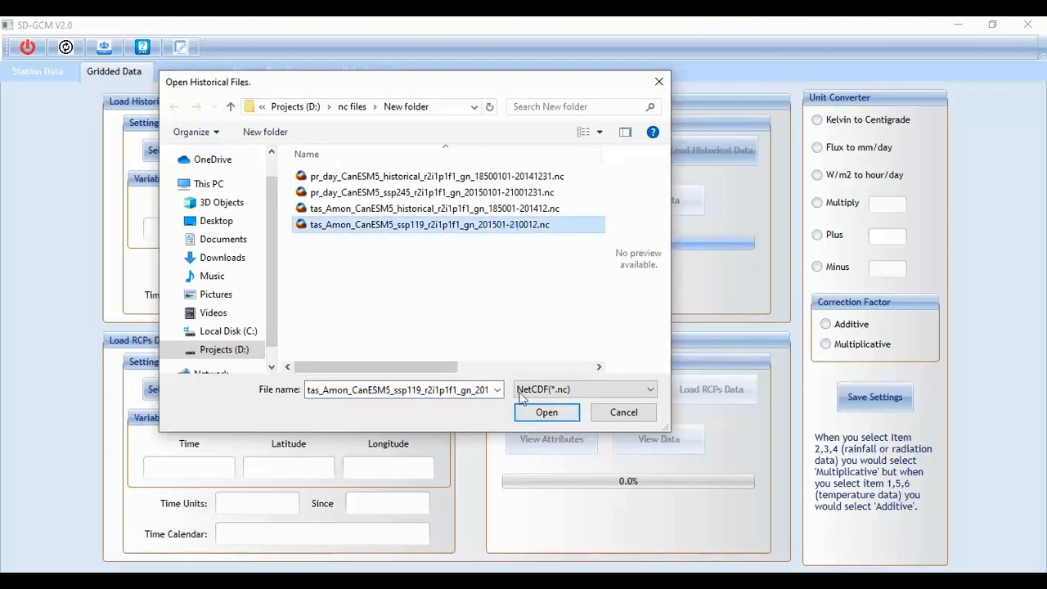
pyautogui.click(458, 209)
pyautogui.click(457, 193)
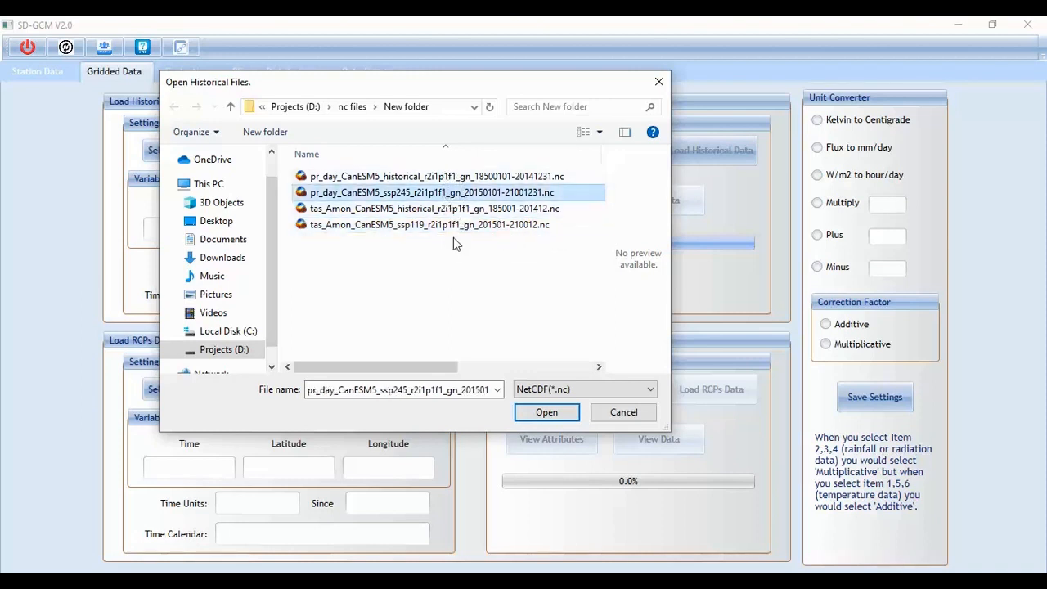
pyautogui.click(448, 227)
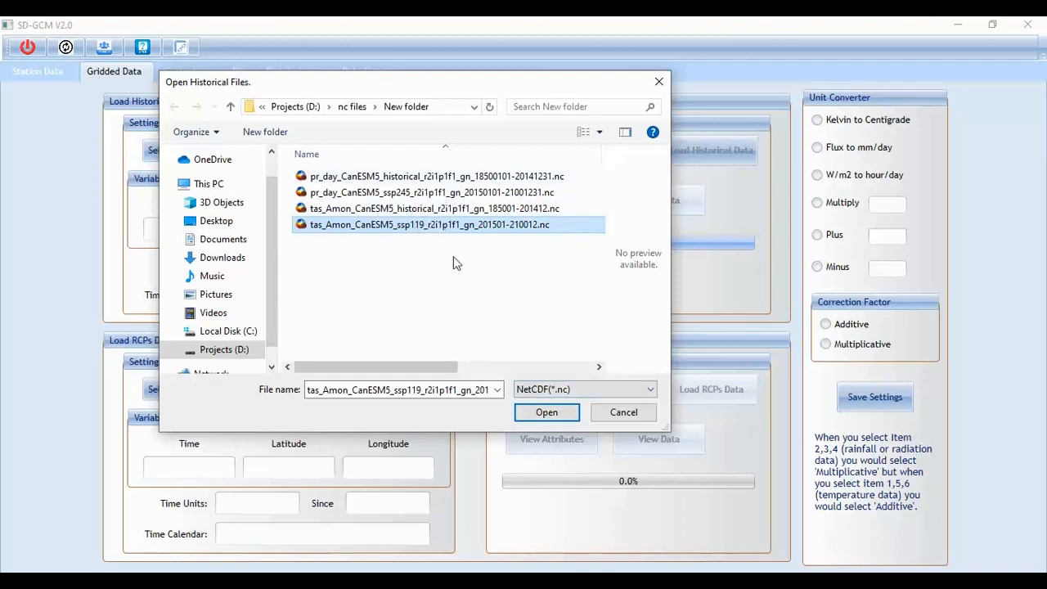
pyautogui.click(546, 413)
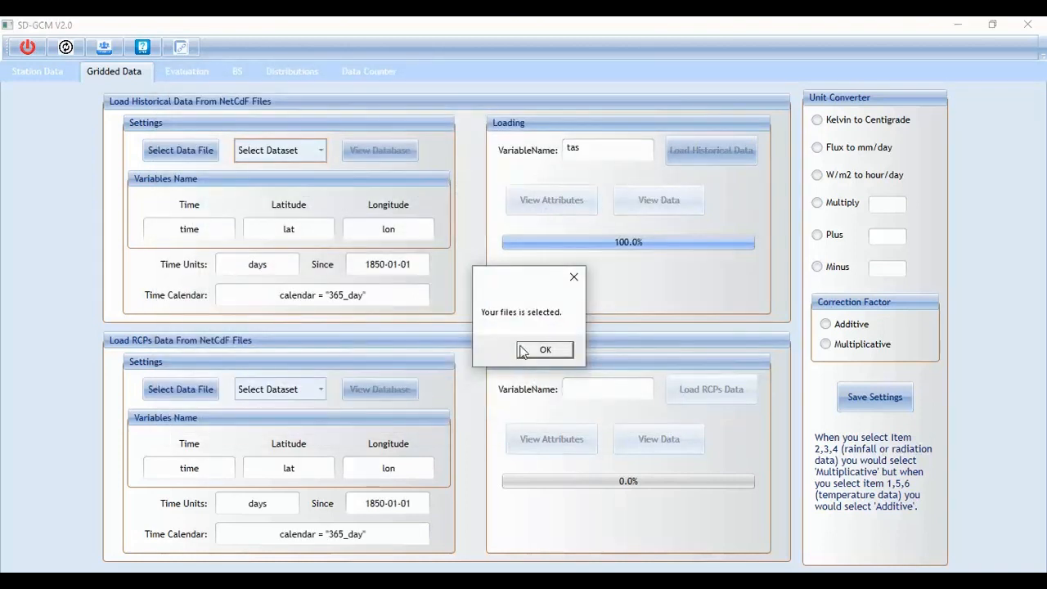
pyautogui.click(545, 349)
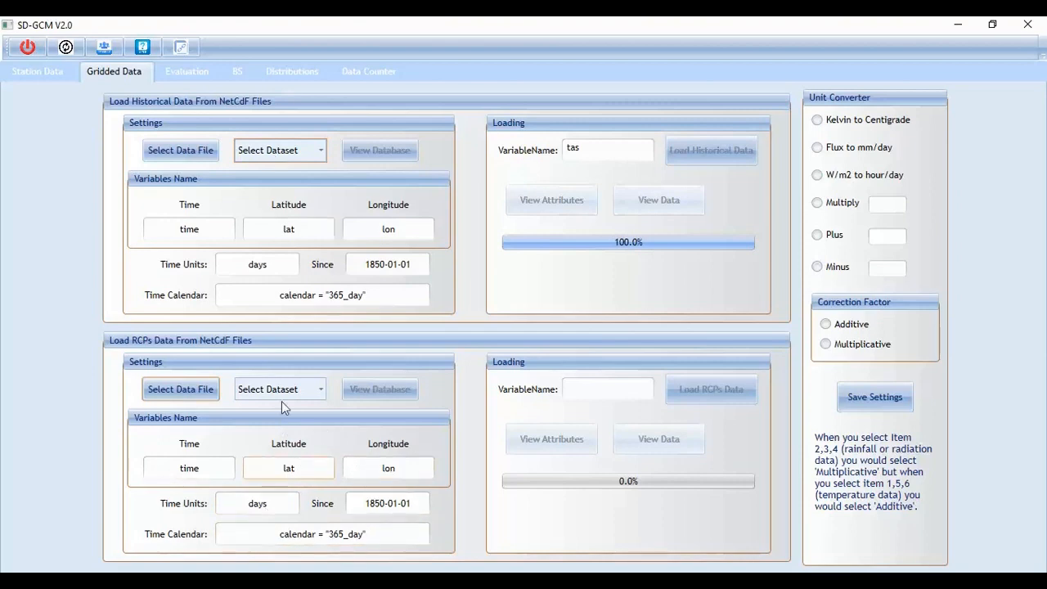
# Set the RCPs variable name to tas, load the RCPs data and close the completion message.
pyautogui.click(586, 390)
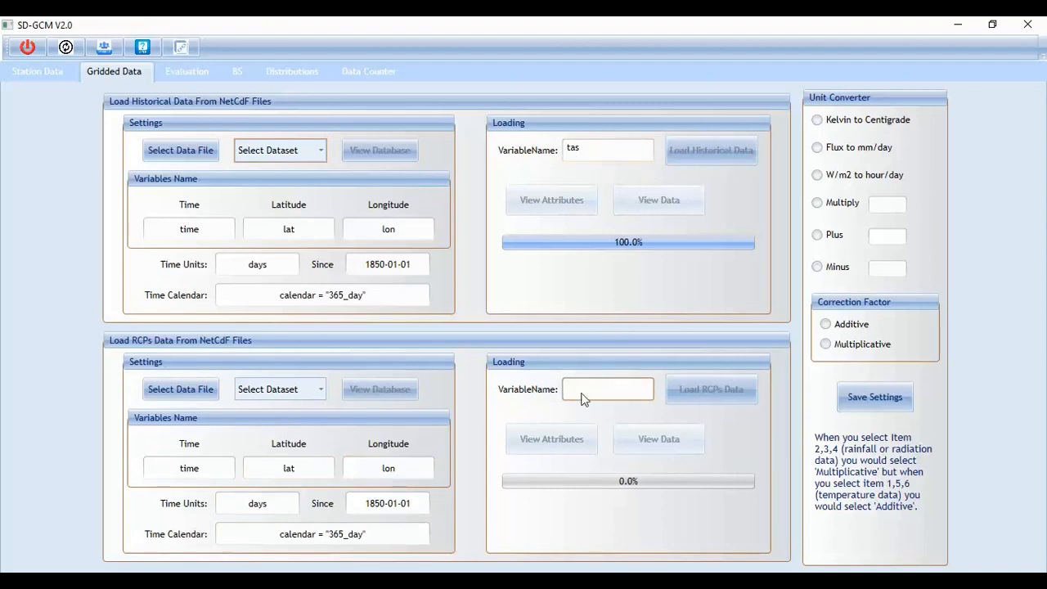
pyautogui.write('tas')
pyautogui.click(708, 402)
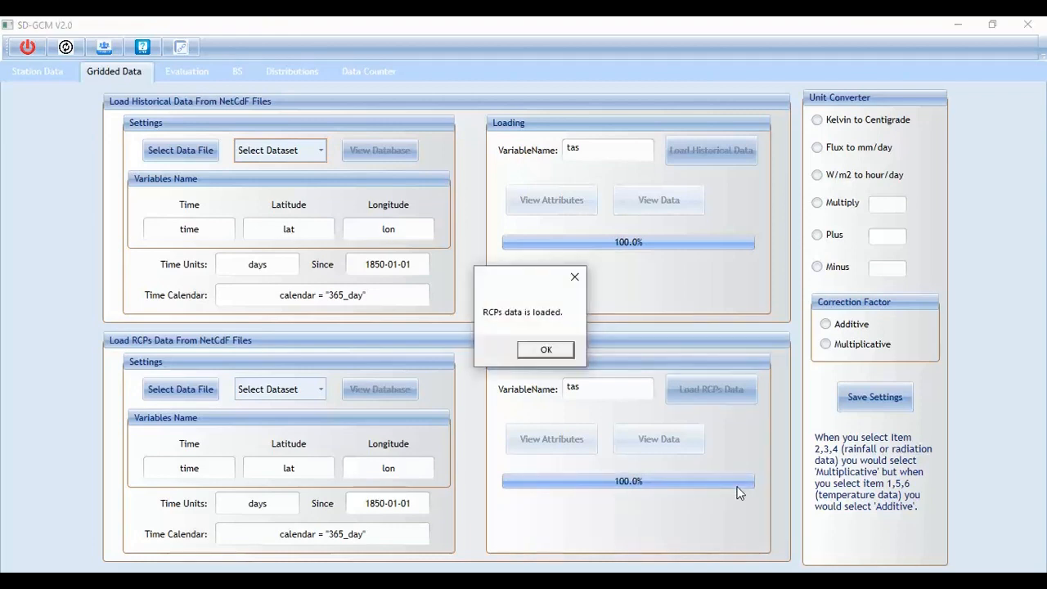
pyautogui.click(541, 351)
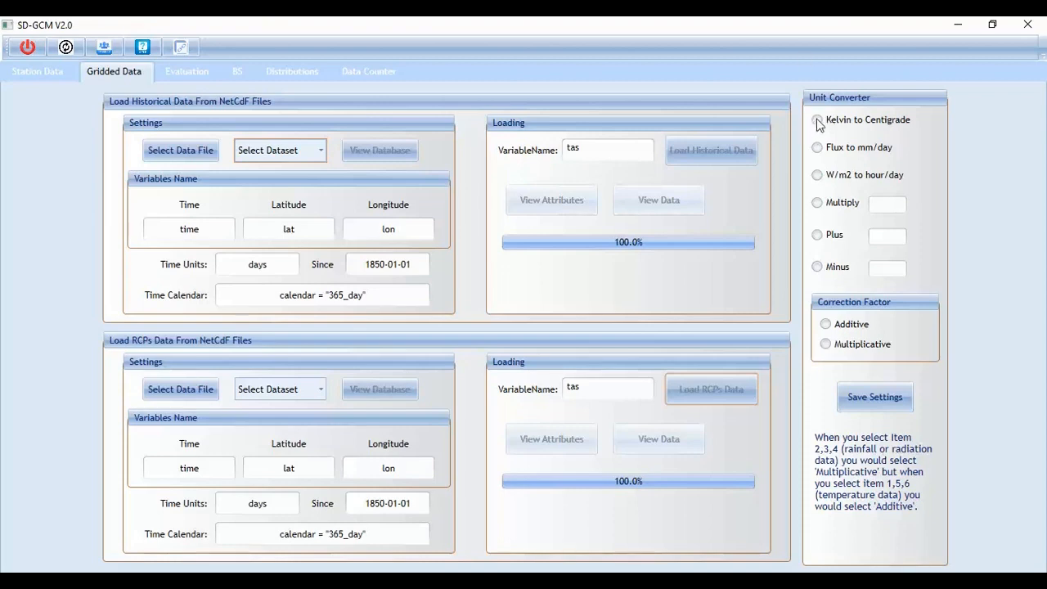
# Set the unit converter to Kelvin to Centigrade.
pyautogui.click(818, 122)
pyautogui.click(817, 120)
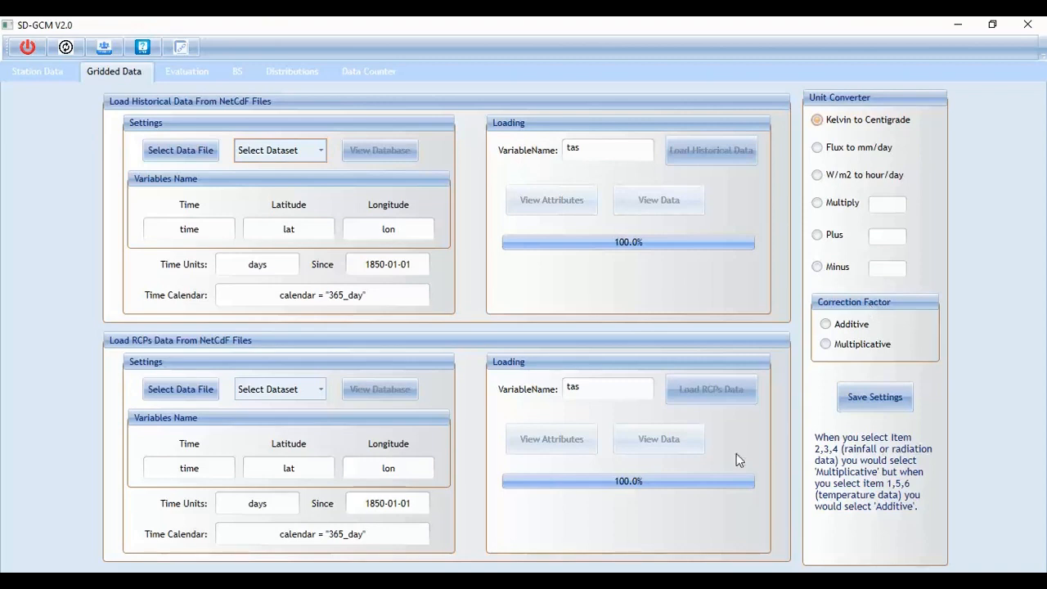
# Switch to the PDF reader and examine the statistical downscaling equations and methods in the two open papers.
pyautogui.hotkey('alt', 'Tab')
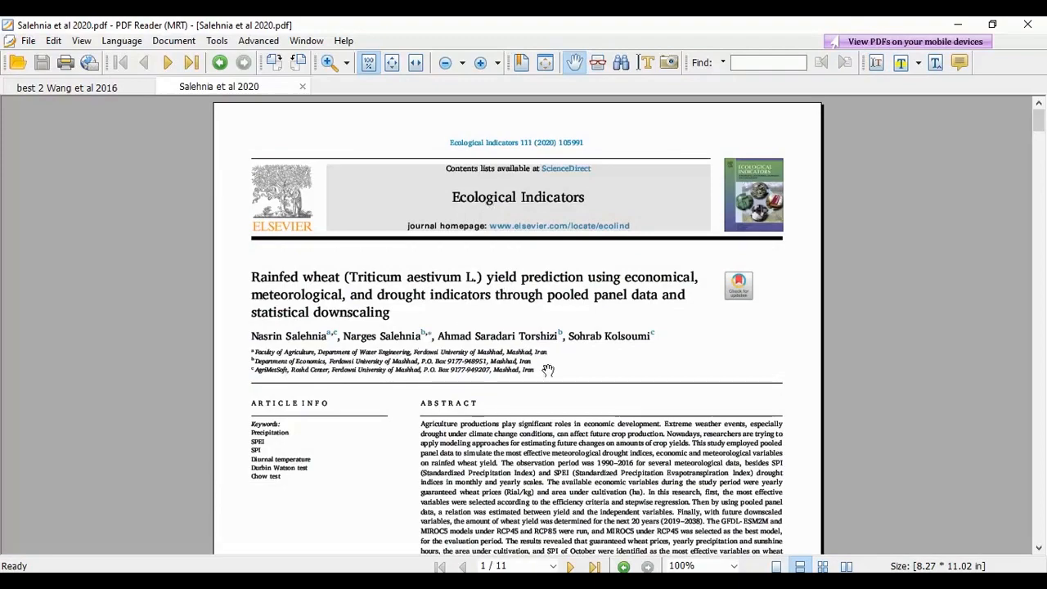
pyautogui.scroll(-5, 596, 244)
pyautogui.scroll(-4, 596, 244)
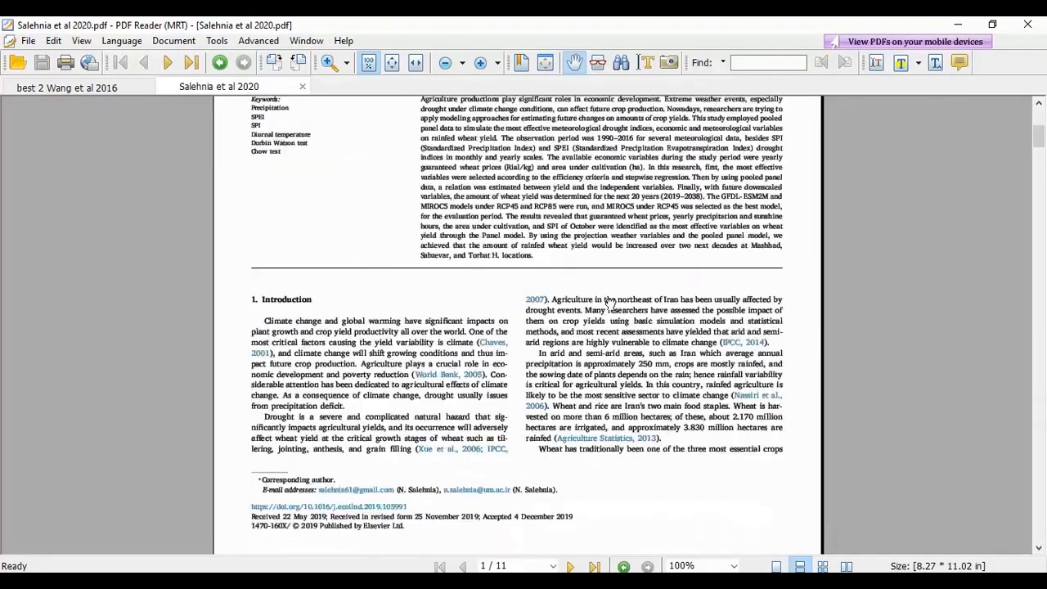
pyautogui.scroll(4, 601, 456)
pyautogui.scroll(2, 601, 455)
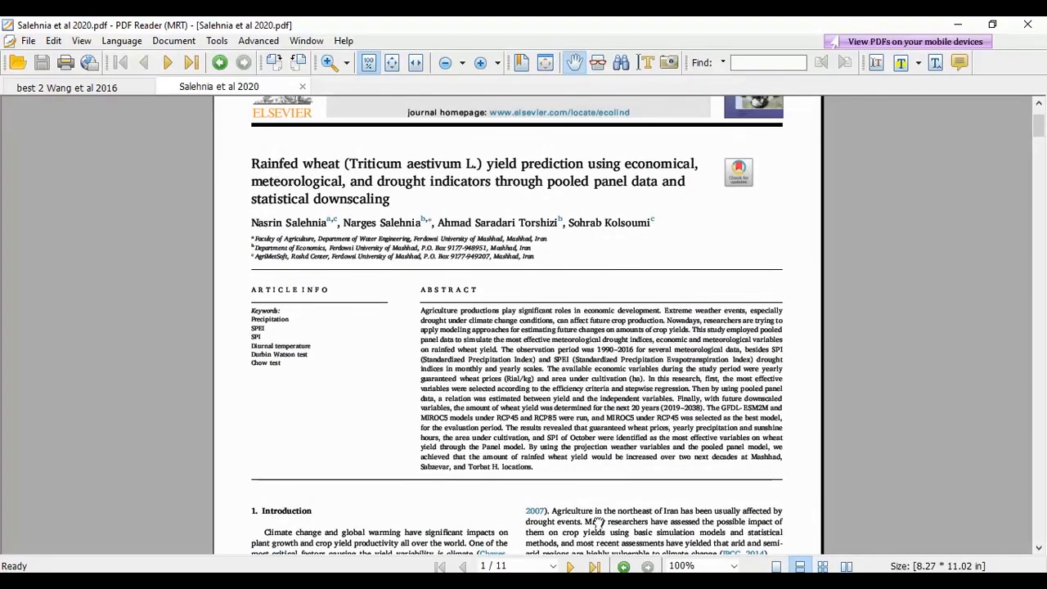
pyautogui.scroll(-9, 656, 245)
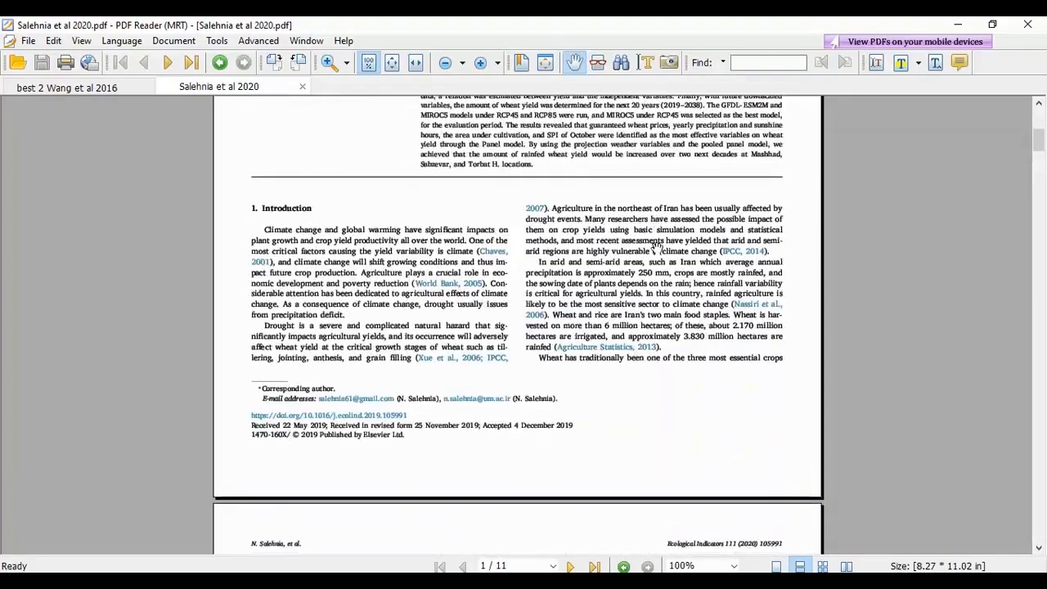
pyautogui.click(1041, 172)
pyautogui.moveTo(1041, 171); pyautogui.dragTo(1040, 245)
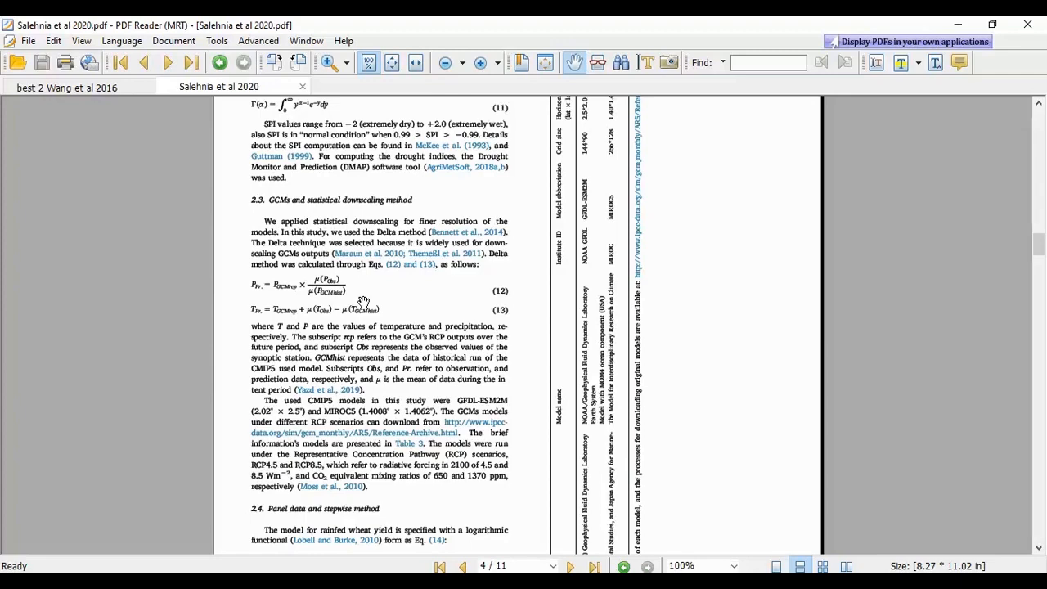
pyautogui.click(82, 87)
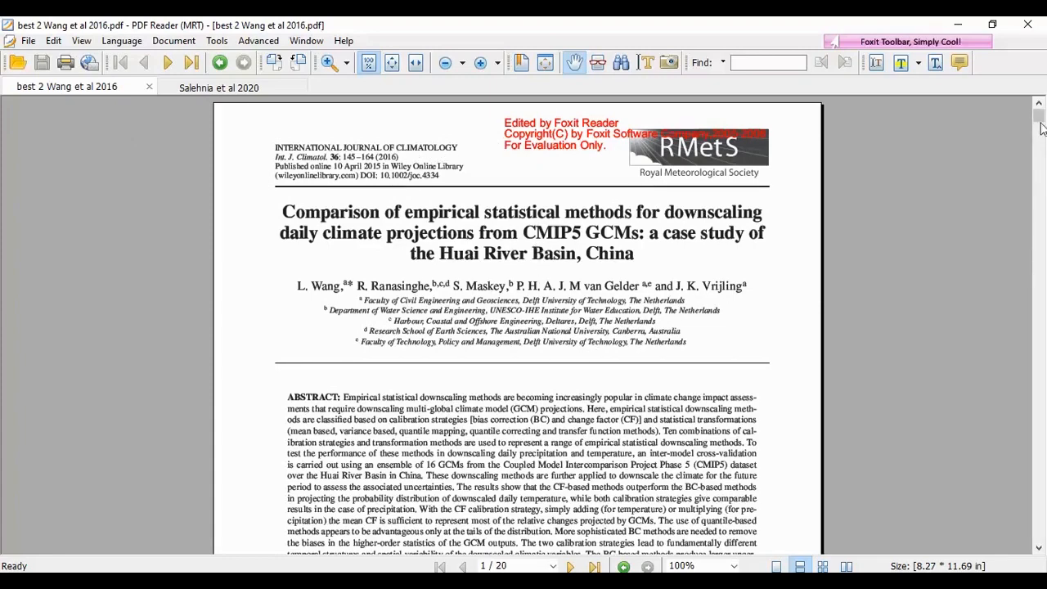
pyautogui.moveTo(1039, 122); pyautogui.dragTo(1038, 152)
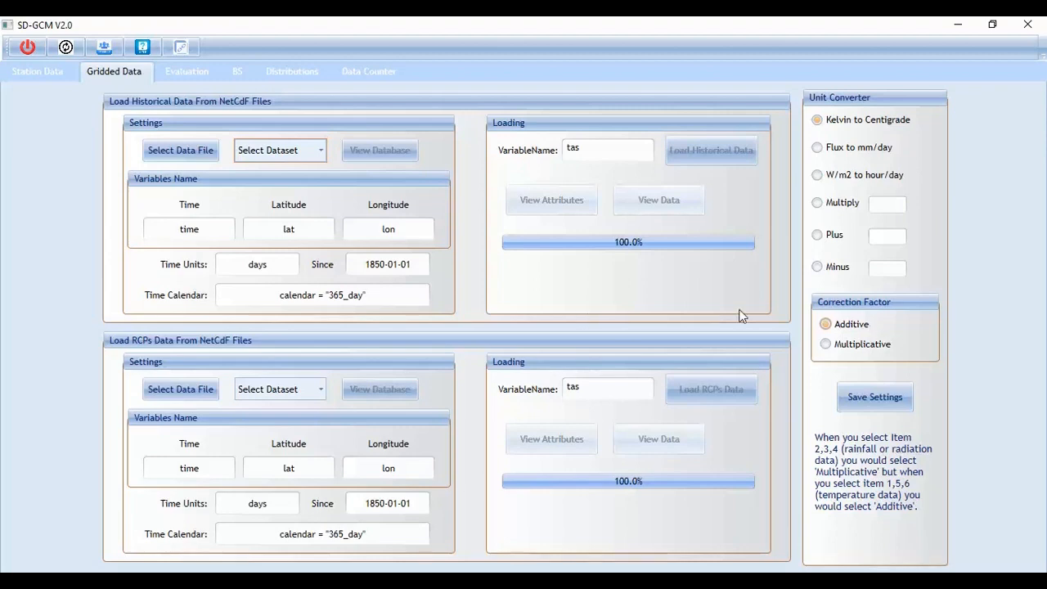
# Save the gridded data settings with Kelvin to Centigrade conversion and the Additive correction factor, closing the confirmation.
pyautogui.click(868, 402)
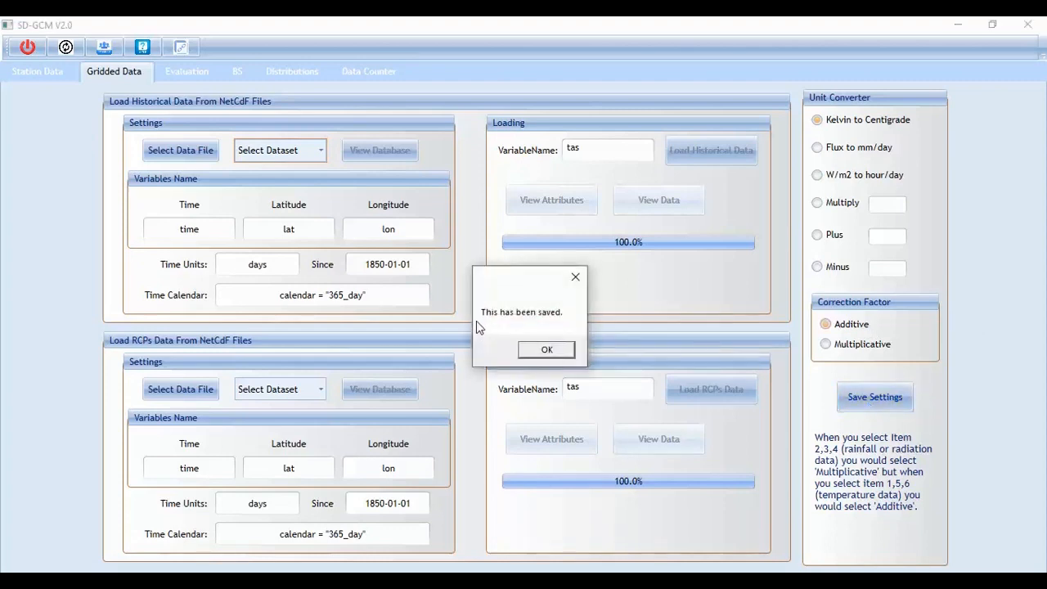
pyautogui.click(539, 350)
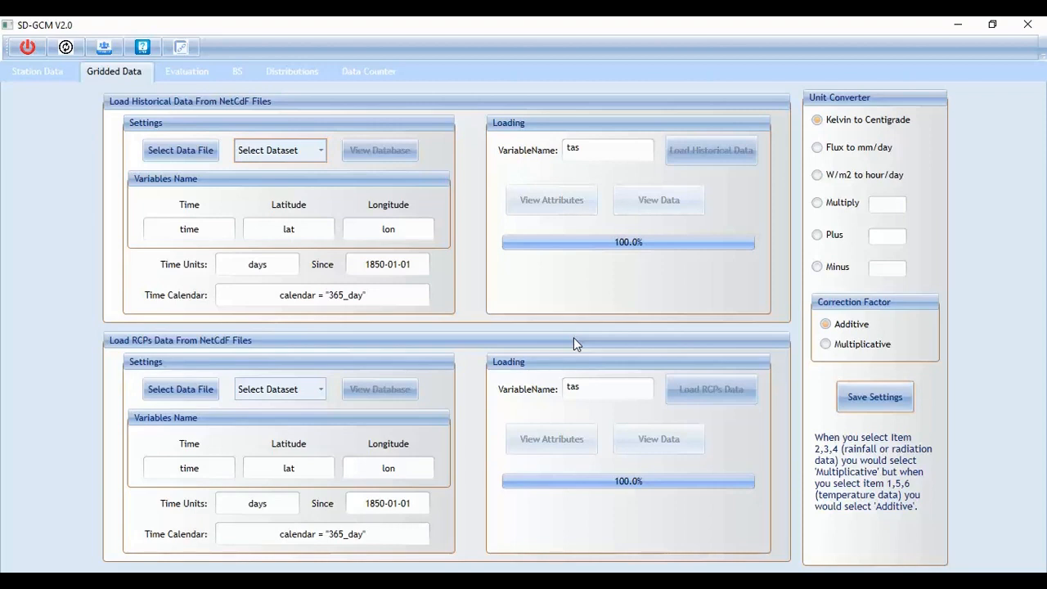
# Go to the Evaluation page and choose Delta as the downscaling method.
pyautogui.click(181, 72)
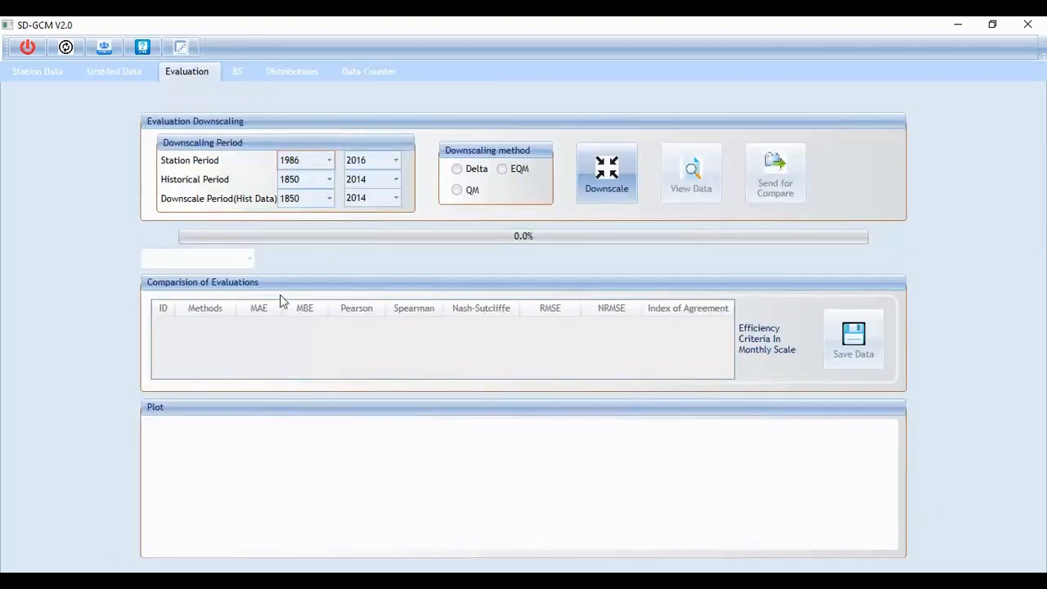
pyautogui.click(468, 191)
pyautogui.click(463, 170)
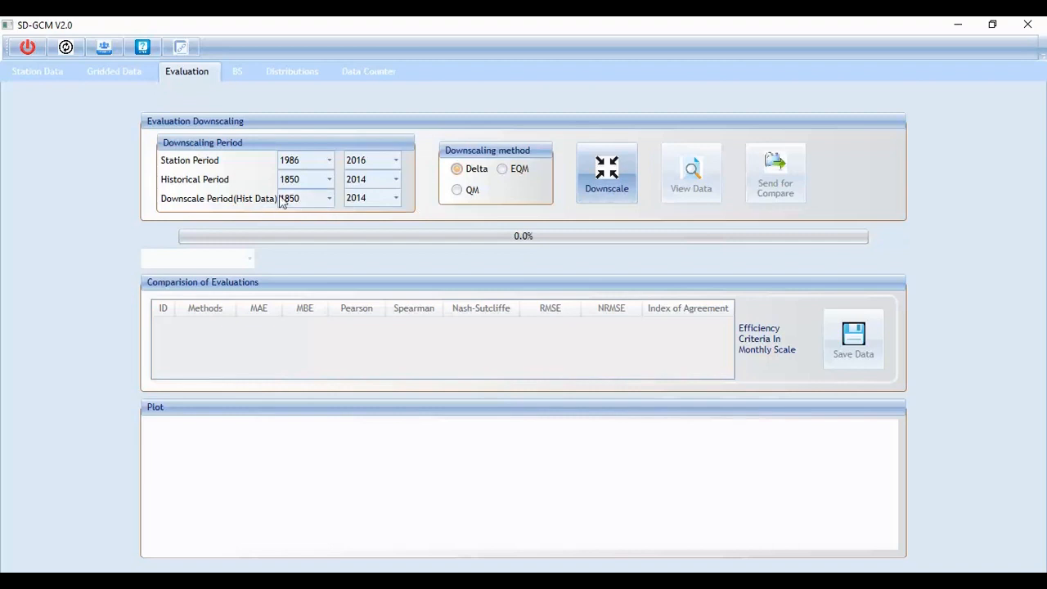
# Keep 1986 as the Station Period's start year and set its end year to 2014.
pyautogui.click(329, 161)
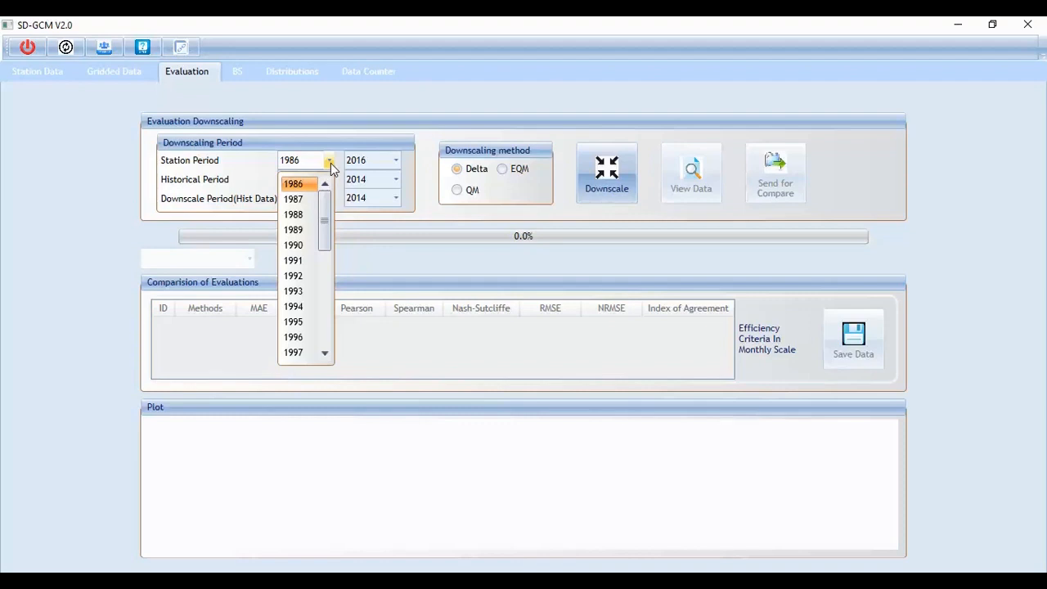
pyautogui.click(396, 163)
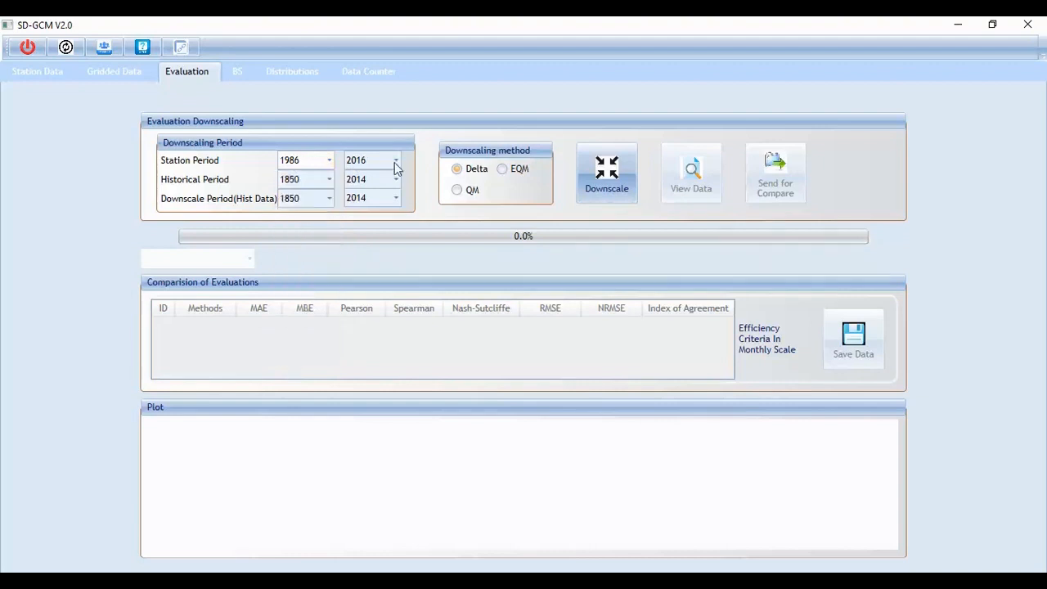
pyautogui.click(396, 163)
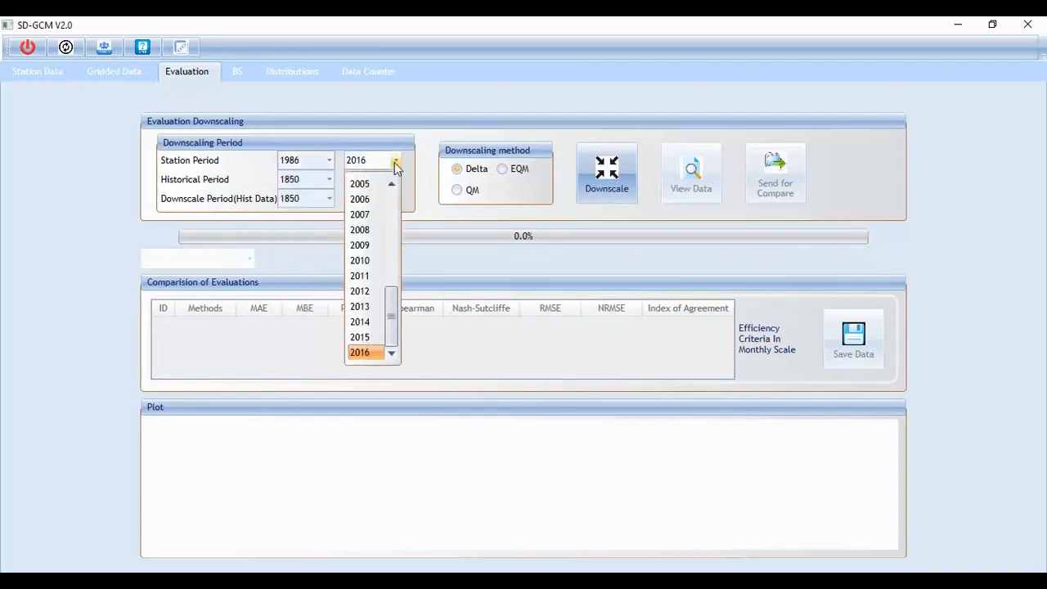
pyautogui.click(365, 322)
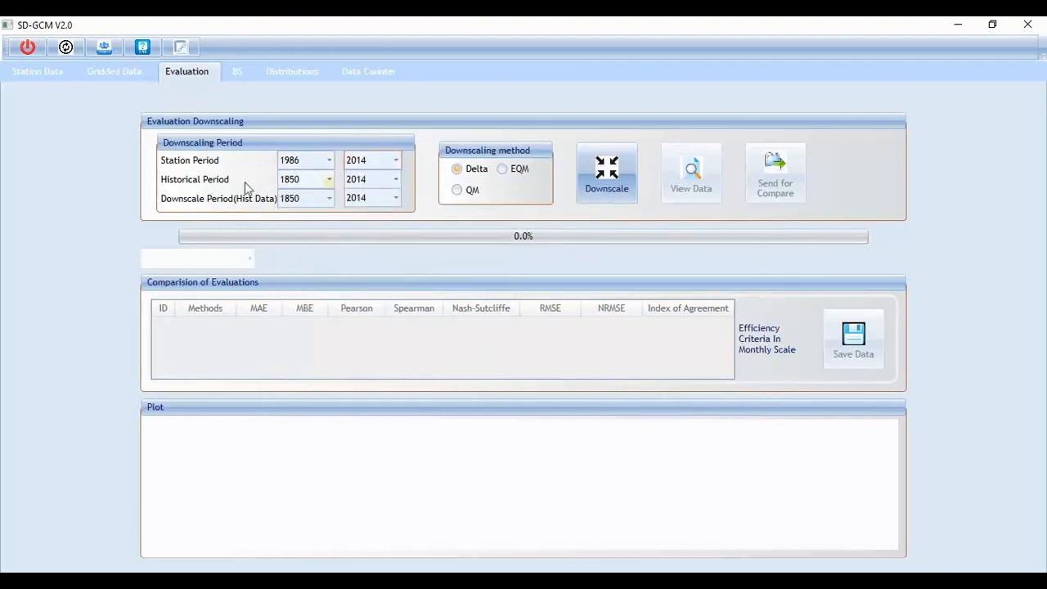
# Set the start year of both the Historical Period and the Downscale Period (Hist Data) to 1986.
pyautogui.click(329, 180)
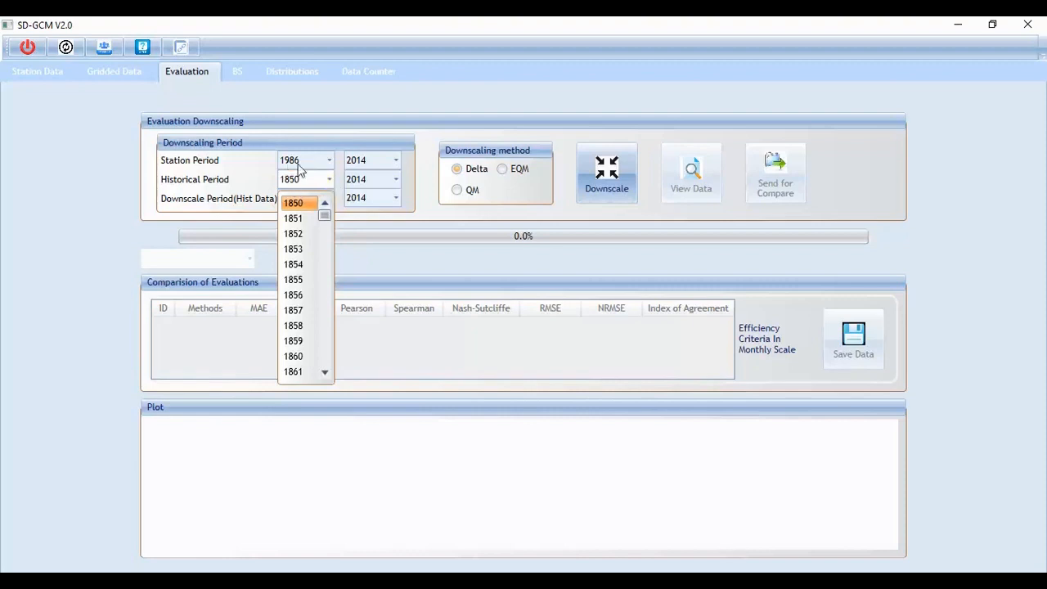
pyautogui.moveTo(325, 216); pyautogui.dragTo(327, 347)
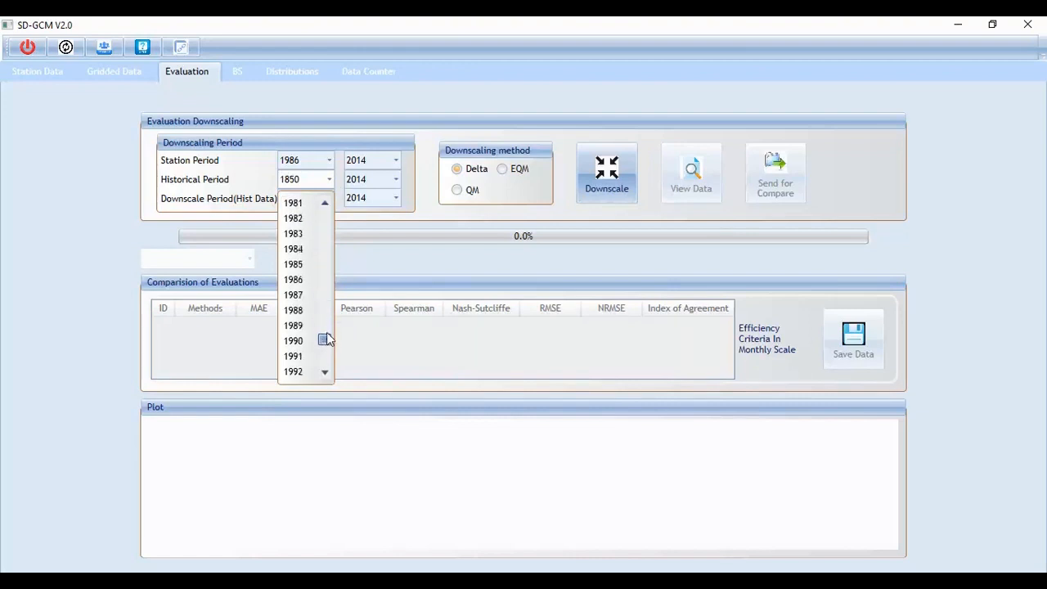
pyautogui.click(295, 279)
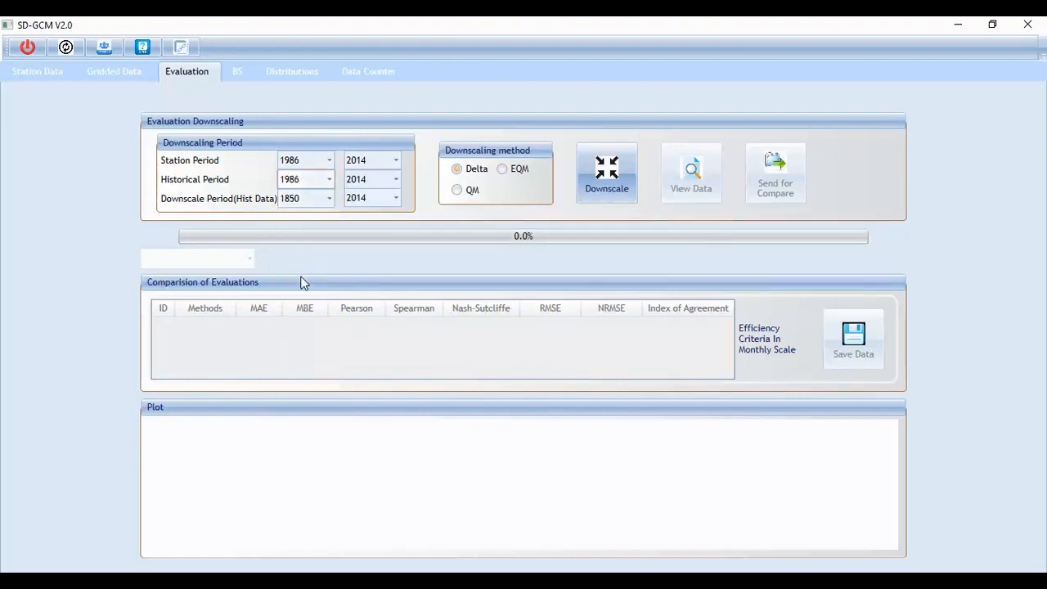
pyautogui.click(329, 201)
pyautogui.moveTo(327, 227); pyautogui.dragTo(327, 368)
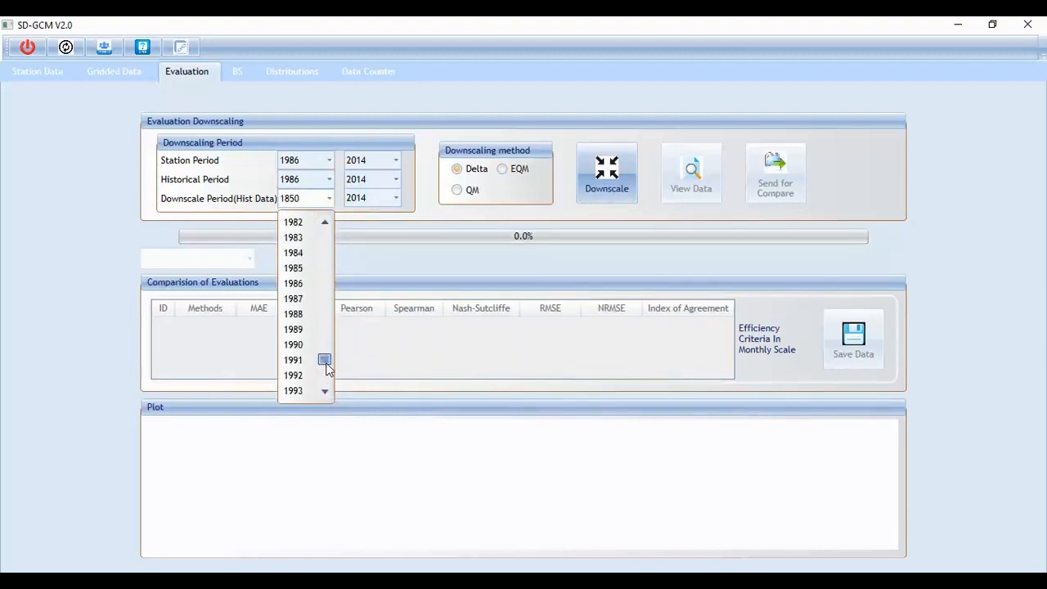
pyautogui.click(294, 283)
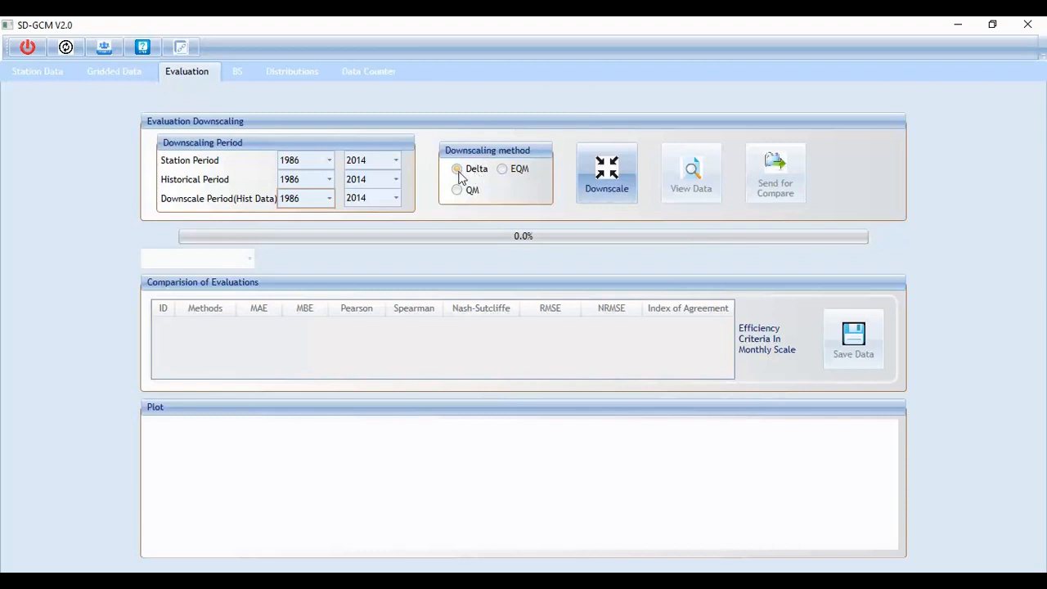
# Run the Delta downscaling and send its results for comparison, closing both confirmations.
pyautogui.click(602, 168)
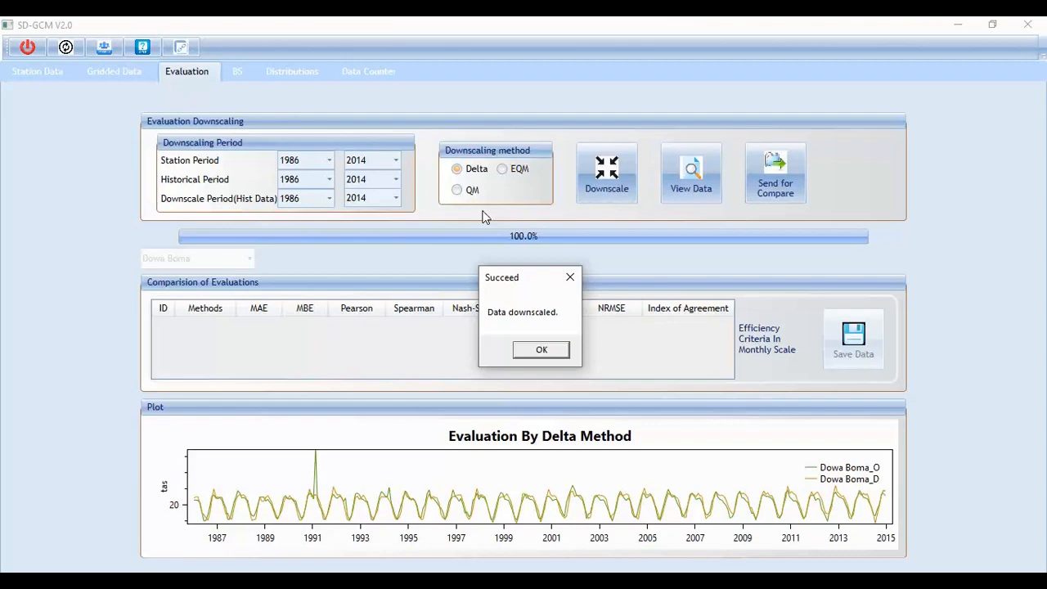
pyautogui.click(540, 351)
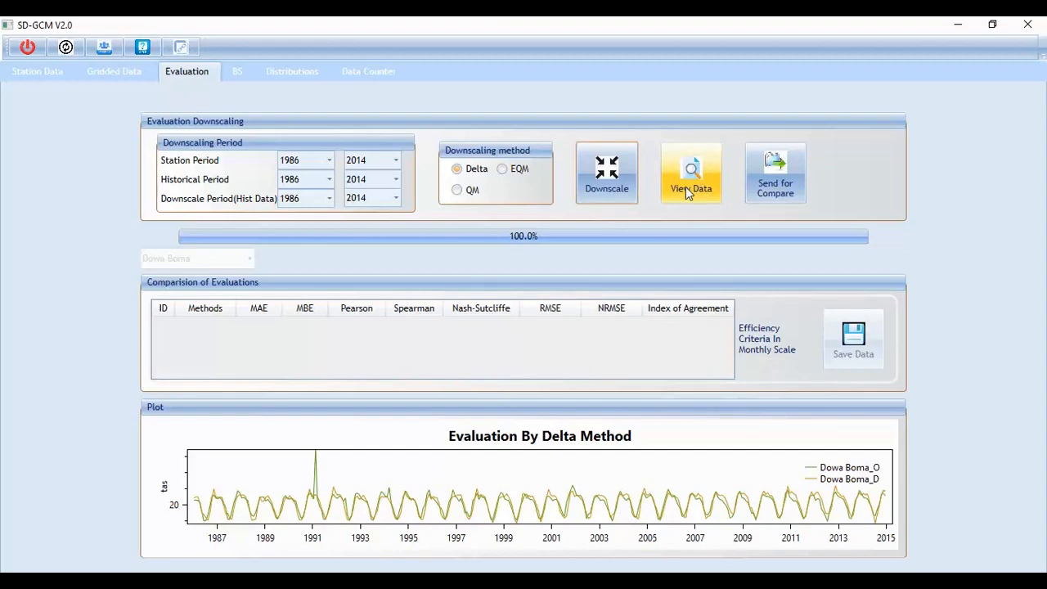
pyautogui.click(760, 196)
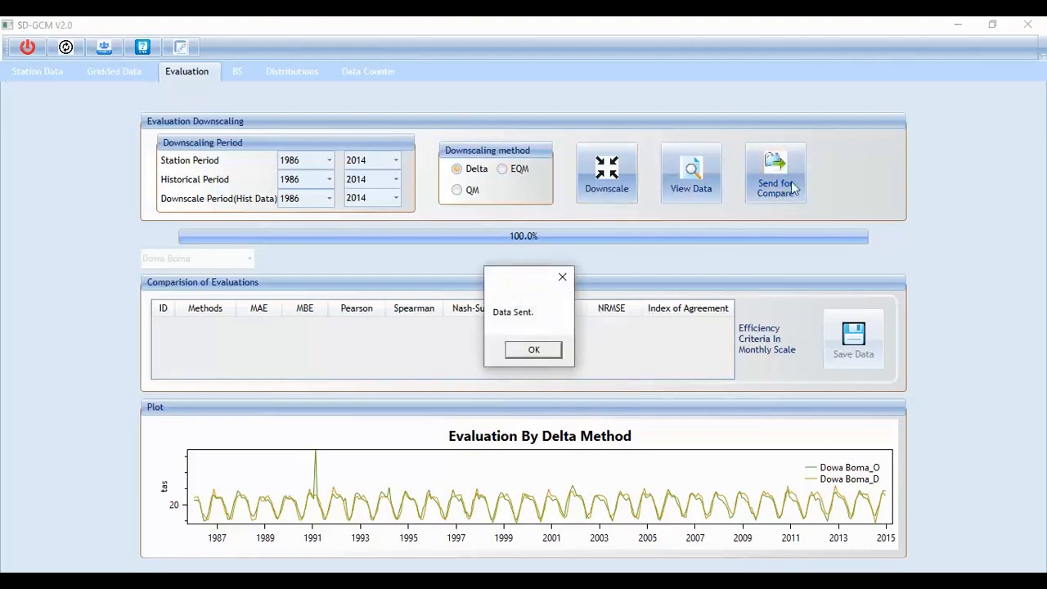
pyautogui.click(535, 350)
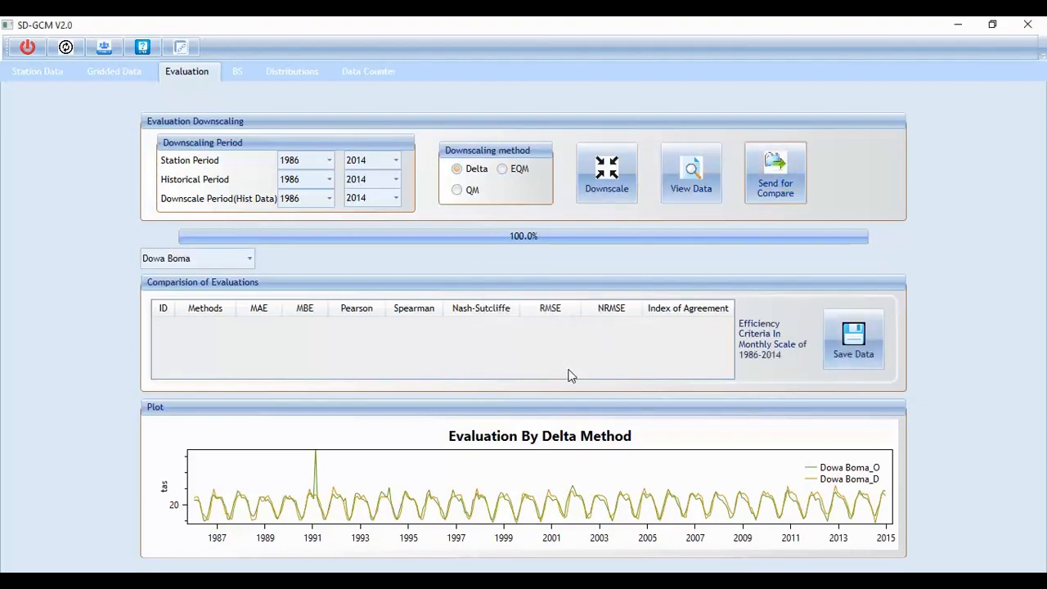
# Display the Madisi station's Delta efficiency criteria and plot, and check which other stations are available.
pyautogui.click(250, 260)
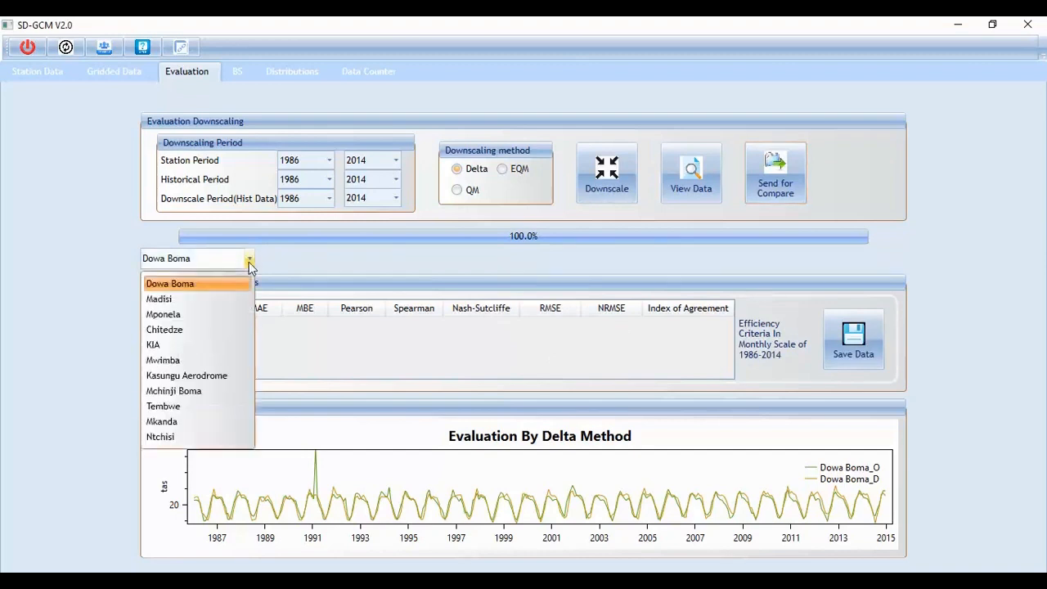
pyautogui.click(187, 287)
pyautogui.click(203, 260)
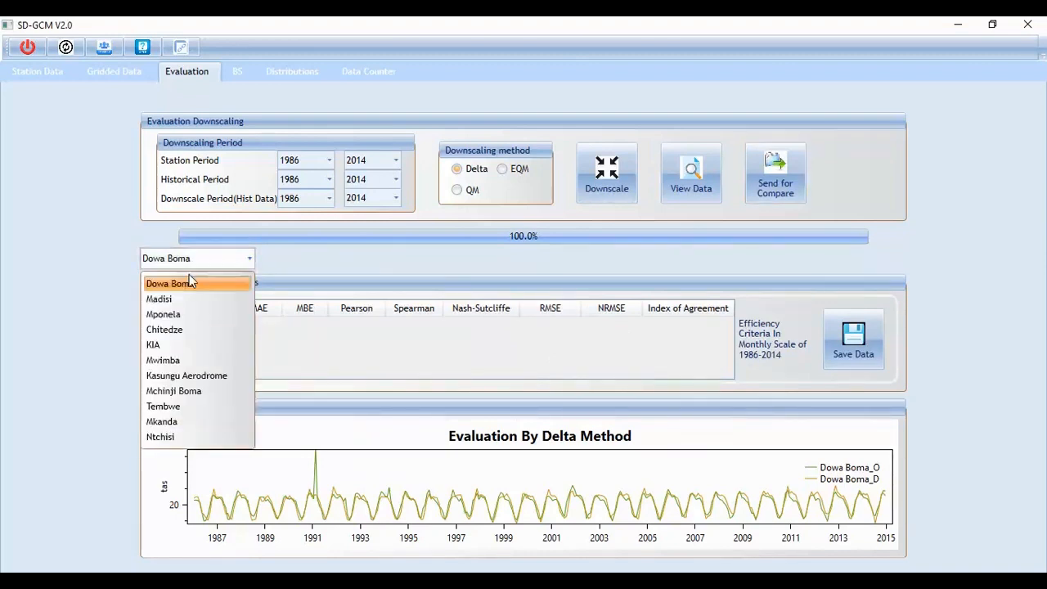
pyautogui.click(175, 300)
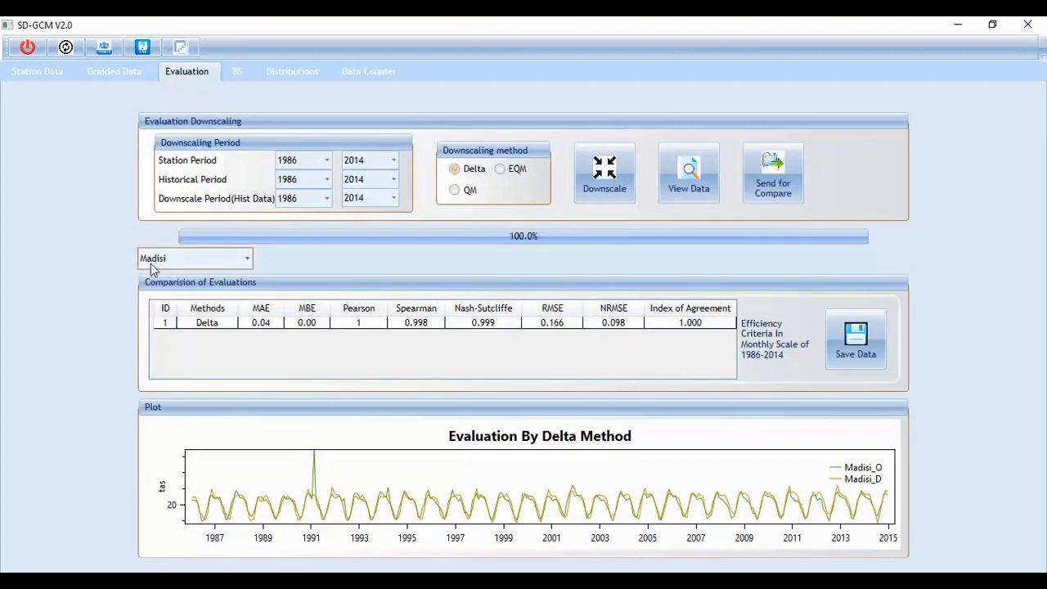
pyautogui.click(247, 259)
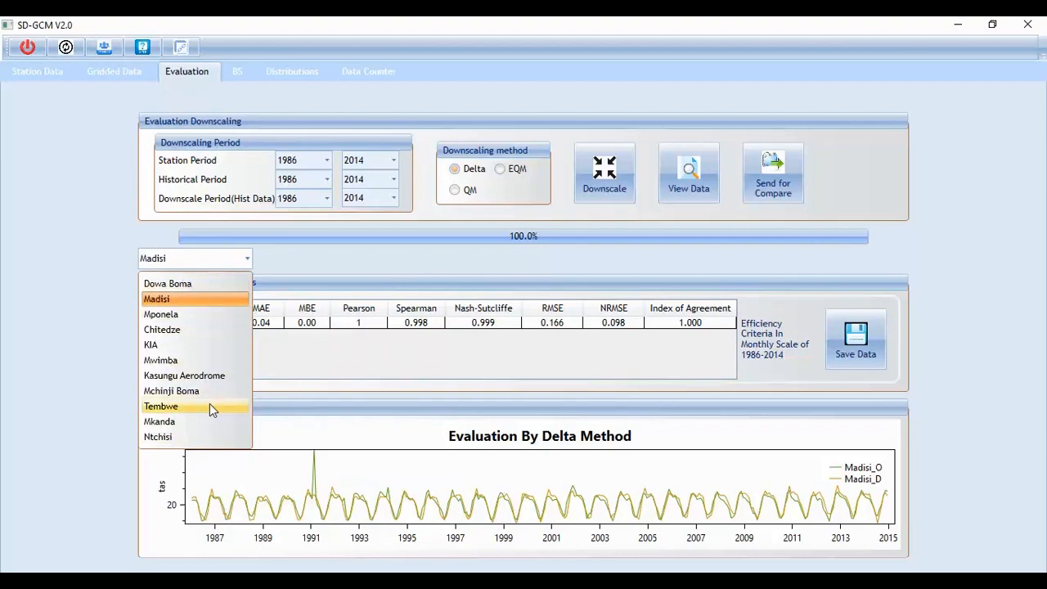
pyautogui.click(278, 263)
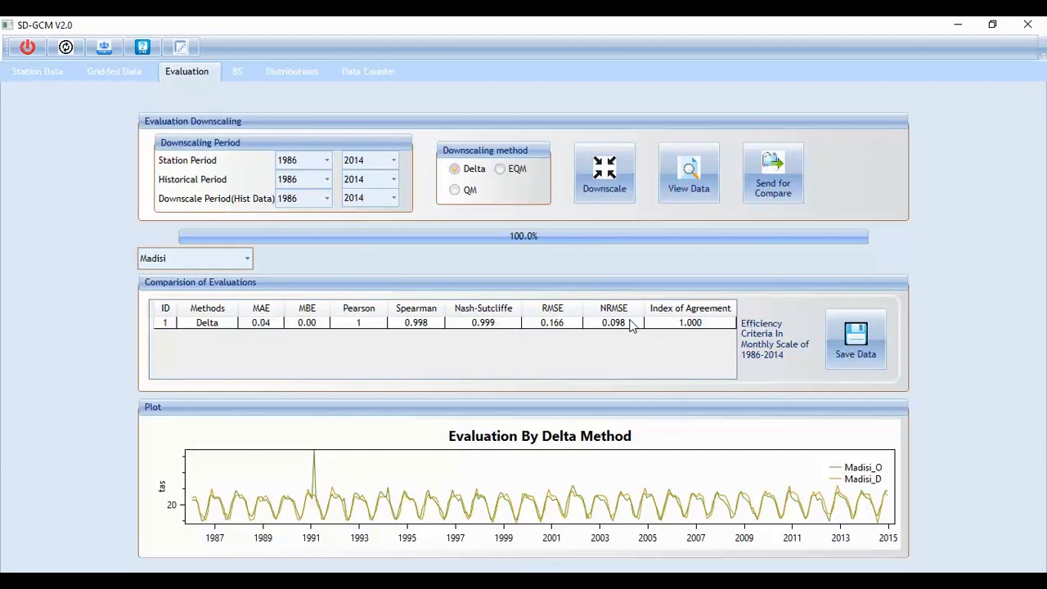
# Display the Mwimba station's Delta evaluation and examine its efficiency criteria and plot.
pyautogui.click(246, 259)
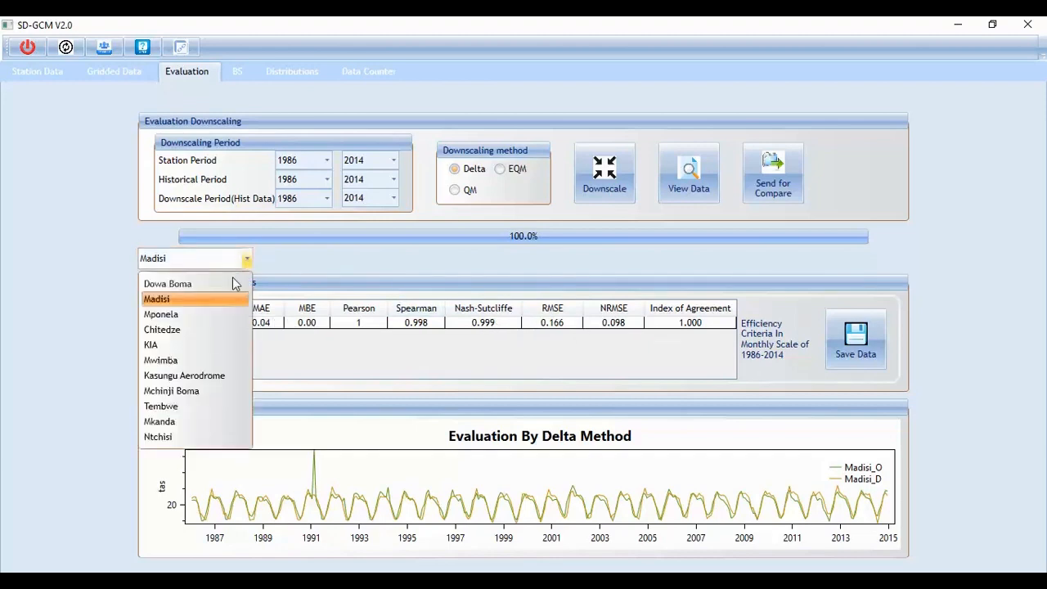
pyautogui.click(210, 357)
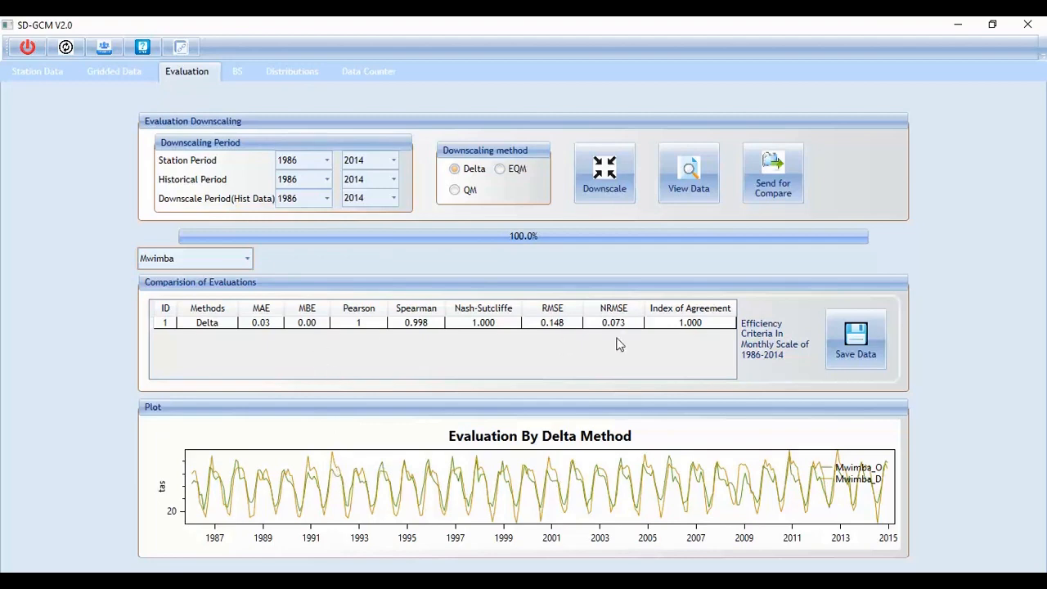
pyautogui.click(692, 196)
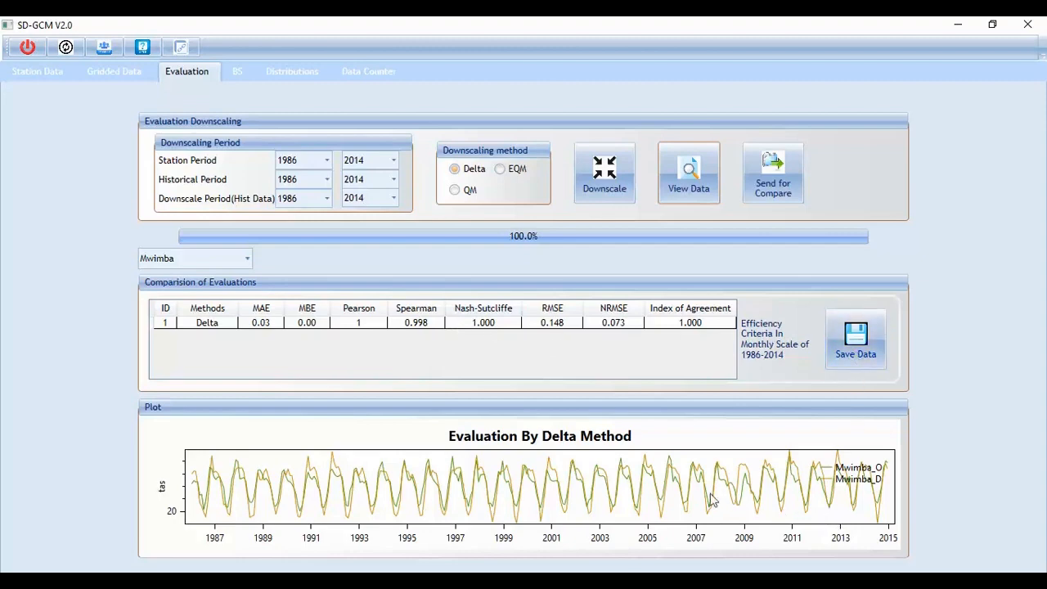
# Downscale the data with the EQM method and display the resulting evaluation plot for the Mwimba station.
pyautogui.click(507, 175)
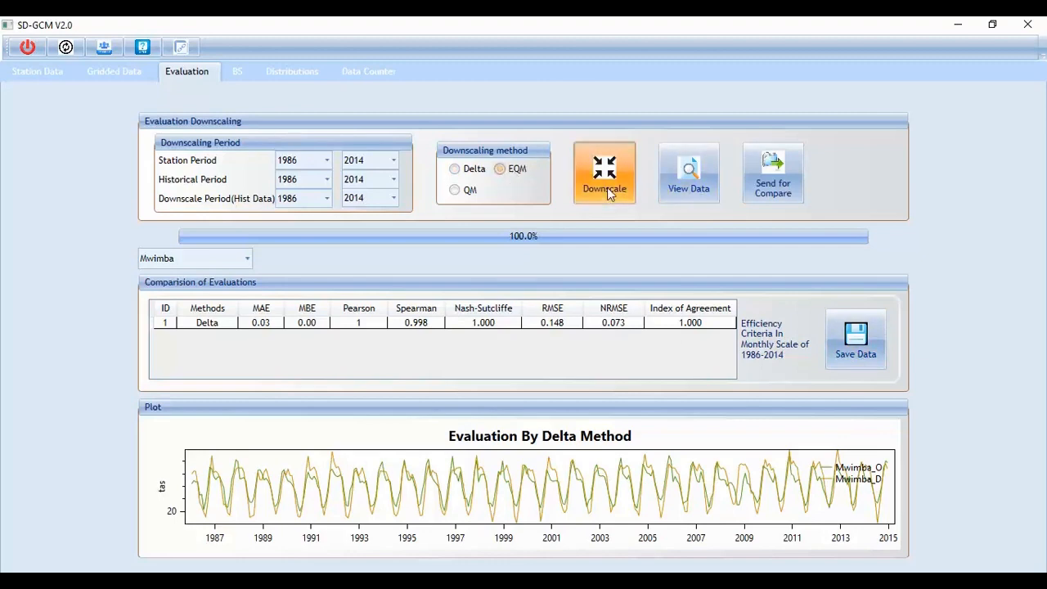
pyautogui.click(606, 188)
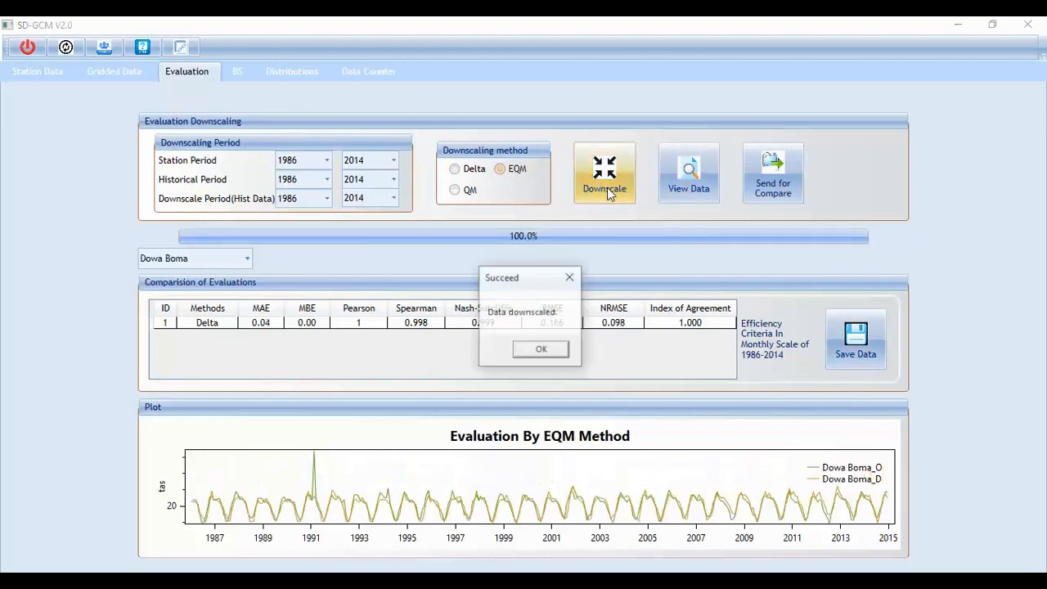
pyautogui.click(543, 350)
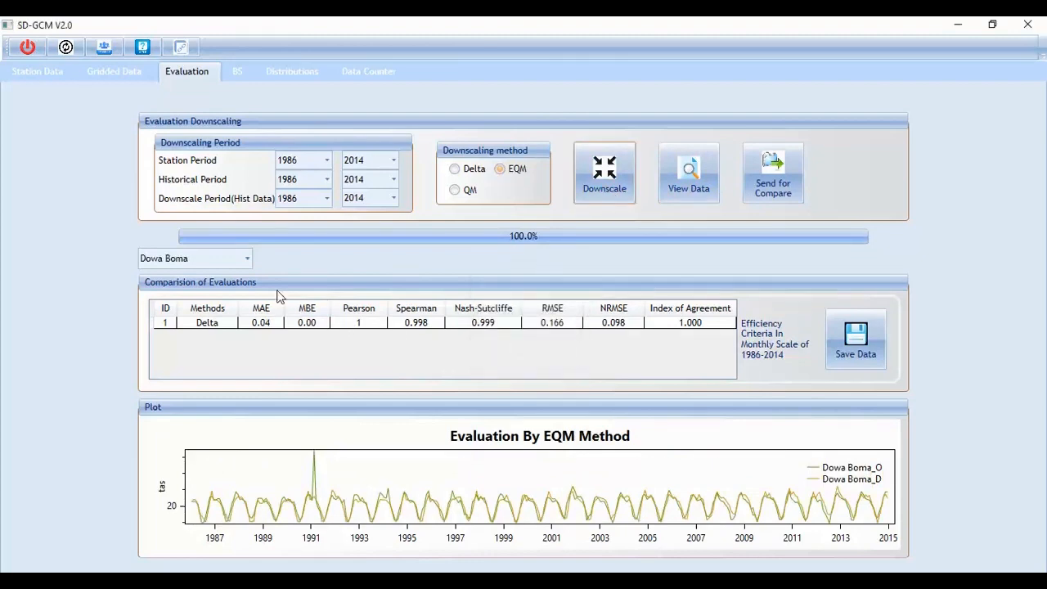
pyautogui.click(246, 260)
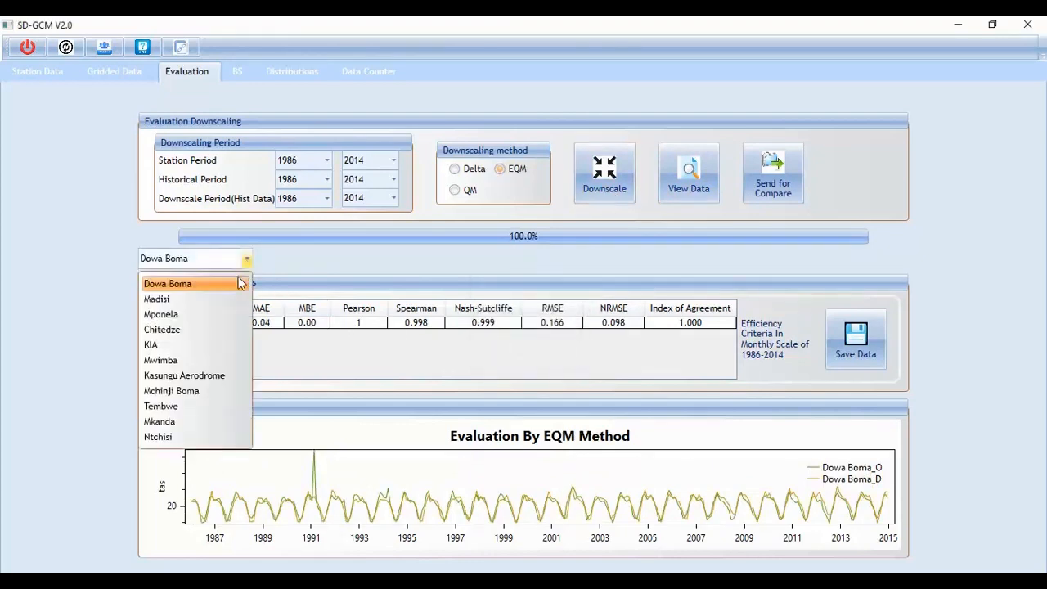
pyautogui.click(205, 361)
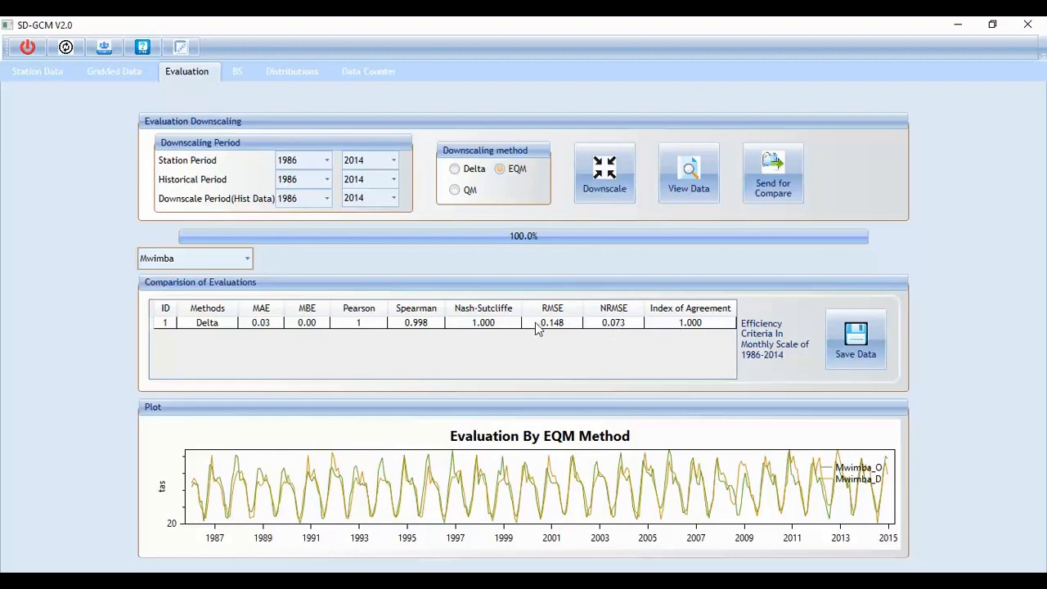
# Choose QM as the downscaling method, leaving Mwimba as the displayed station.
pyautogui.click(470, 195)
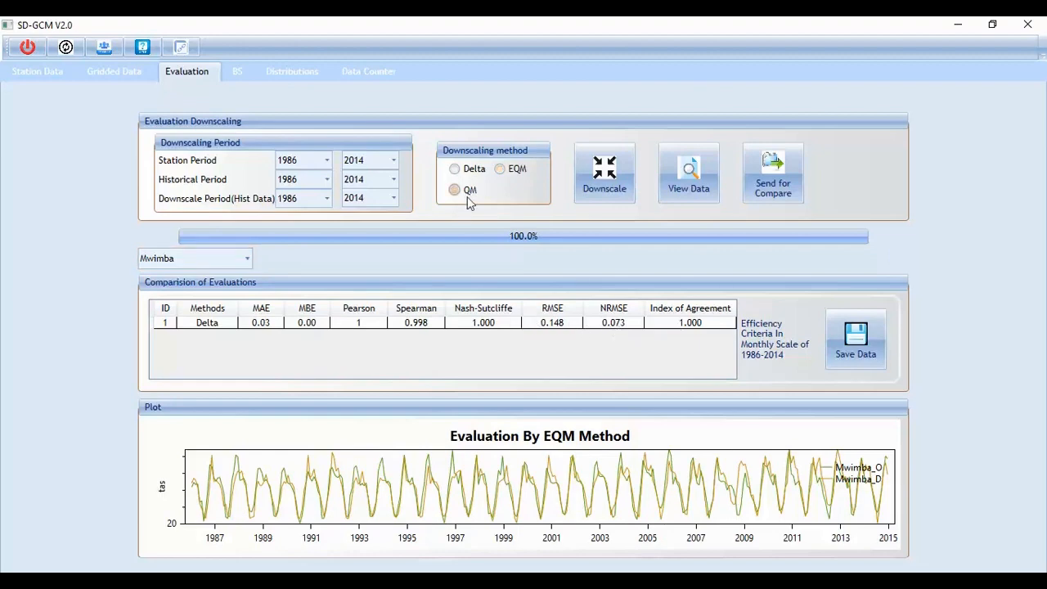
pyautogui.click(247, 259)
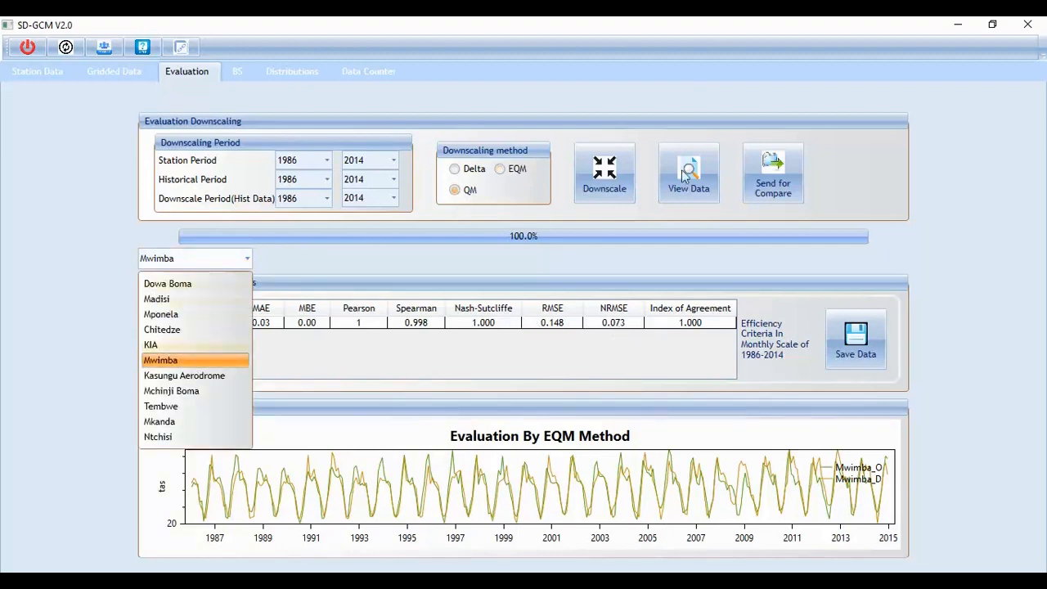
pyautogui.click(597, 189)
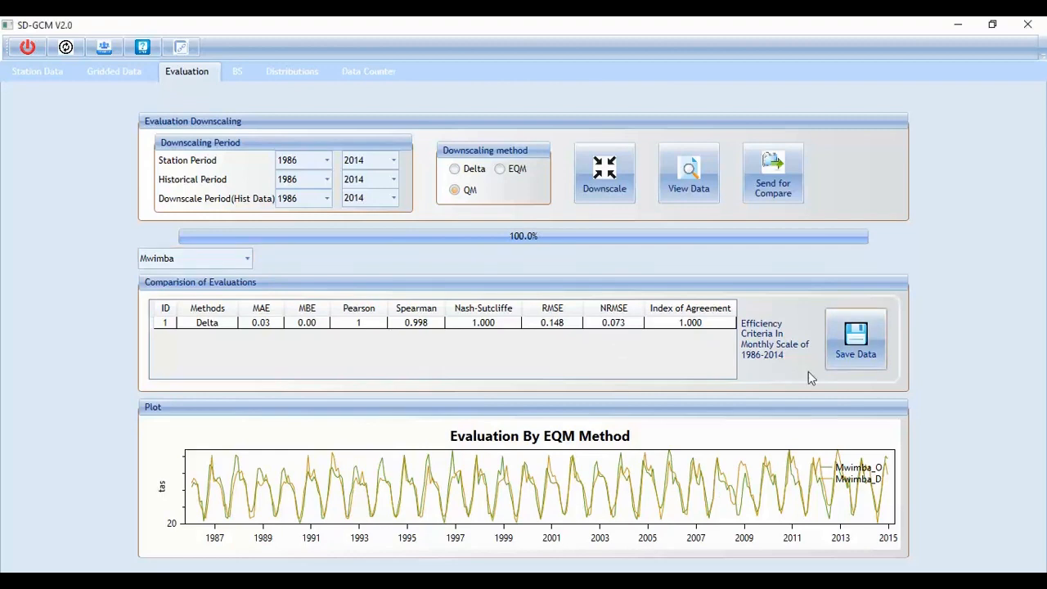
# Open the evaluation data saving options and restrict the export to the Mponela, Chitedze, Mchinji Boma and Tembwe stations.
pyautogui.click(861, 355)
pyautogui.click(857, 359)
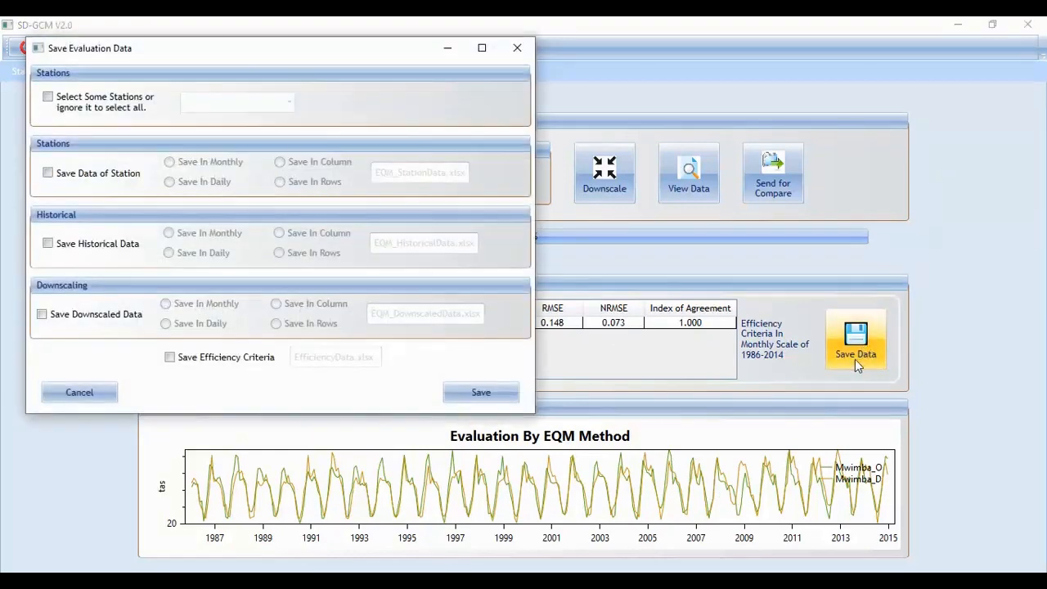
pyautogui.moveTo(204, 54); pyautogui.dragTo(405, 81)
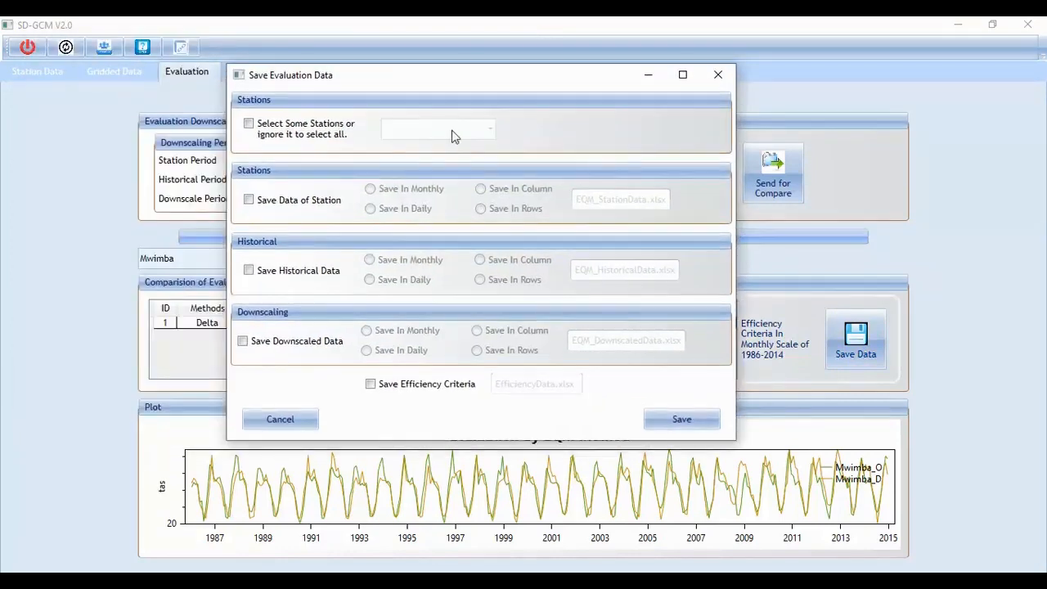
pyautogui.click(249, 125)
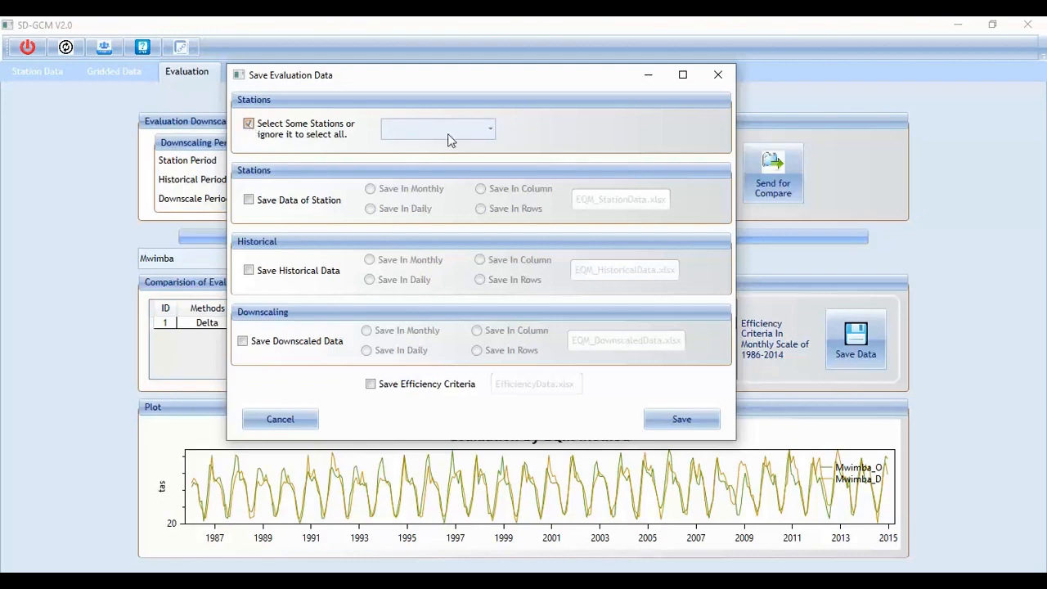
pyautogui.click(484, 131)
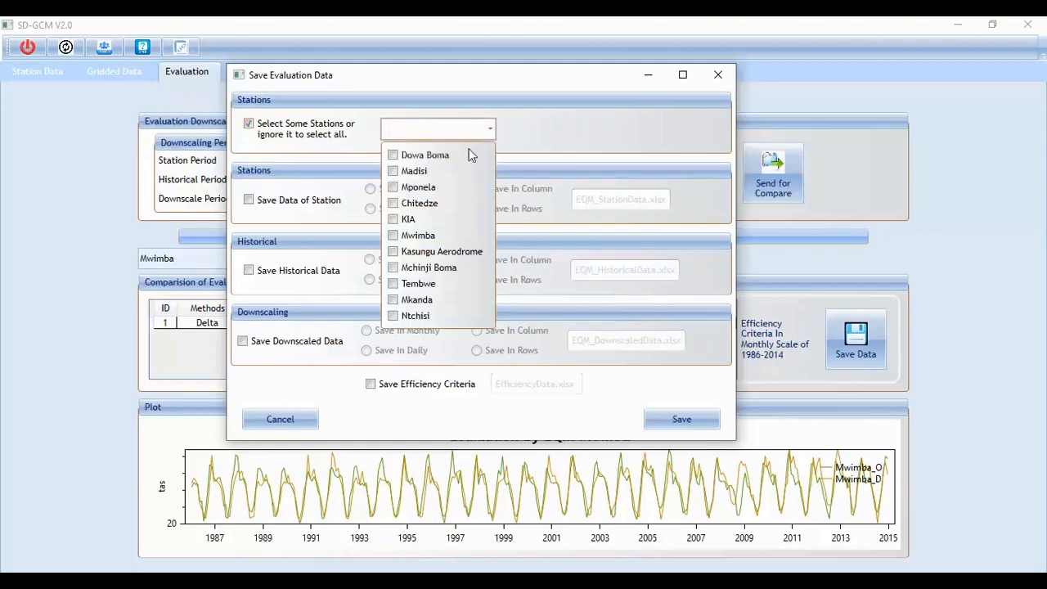
pyautogui.click(418, 189)
pyautogui.click(413, 204)
pyautogui.click(411, 270)
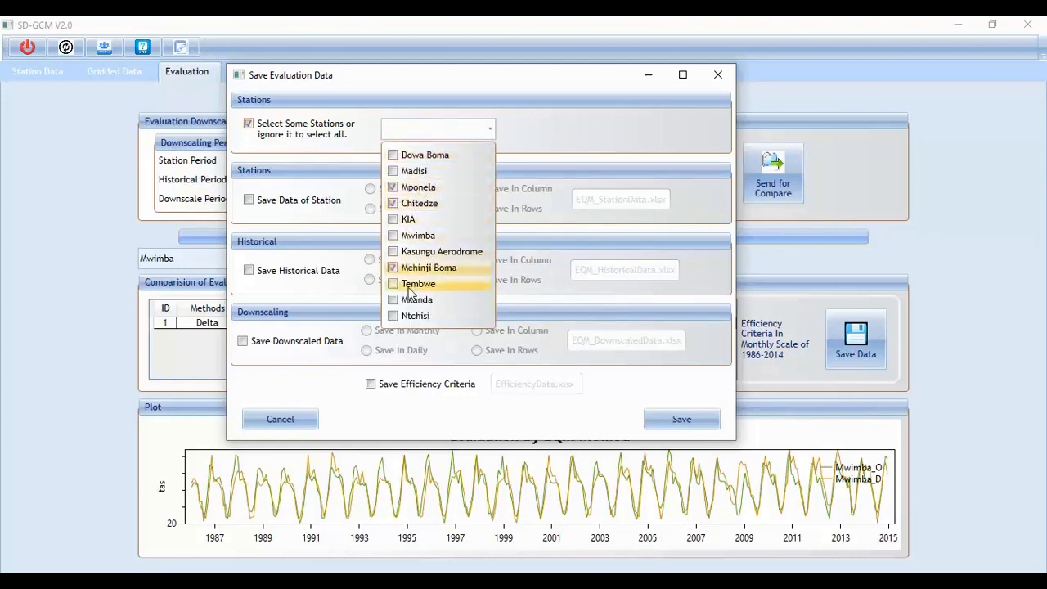
pyautogui.click(412, 284)
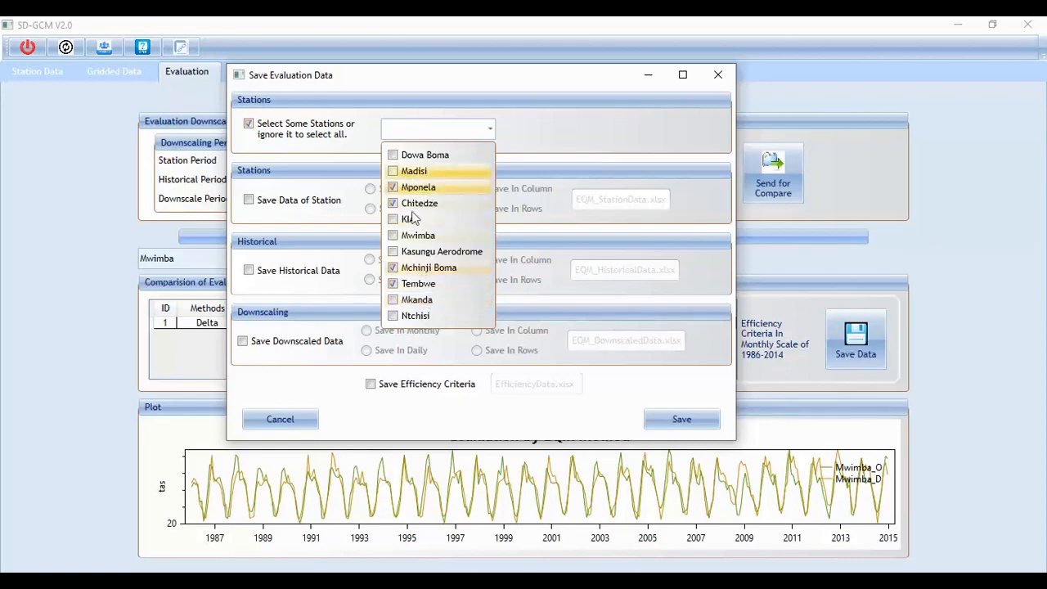
pyautogui.click(536, 148)
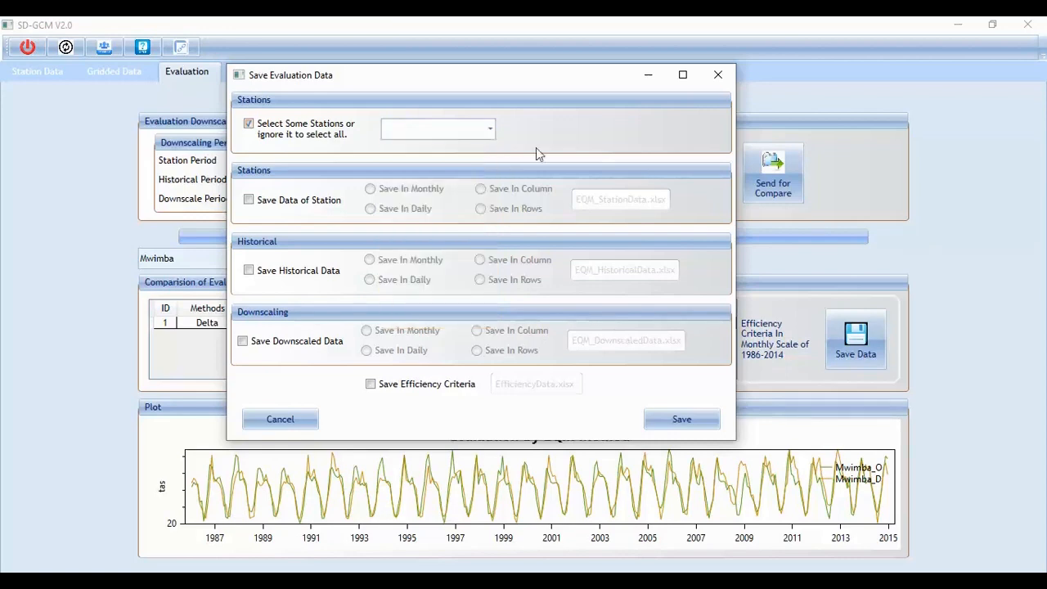
# Include station and historical data, both saved in columns, plus downscaled data and efficiency criteria in the evaluation export.
pyautogui.click(249, 201)
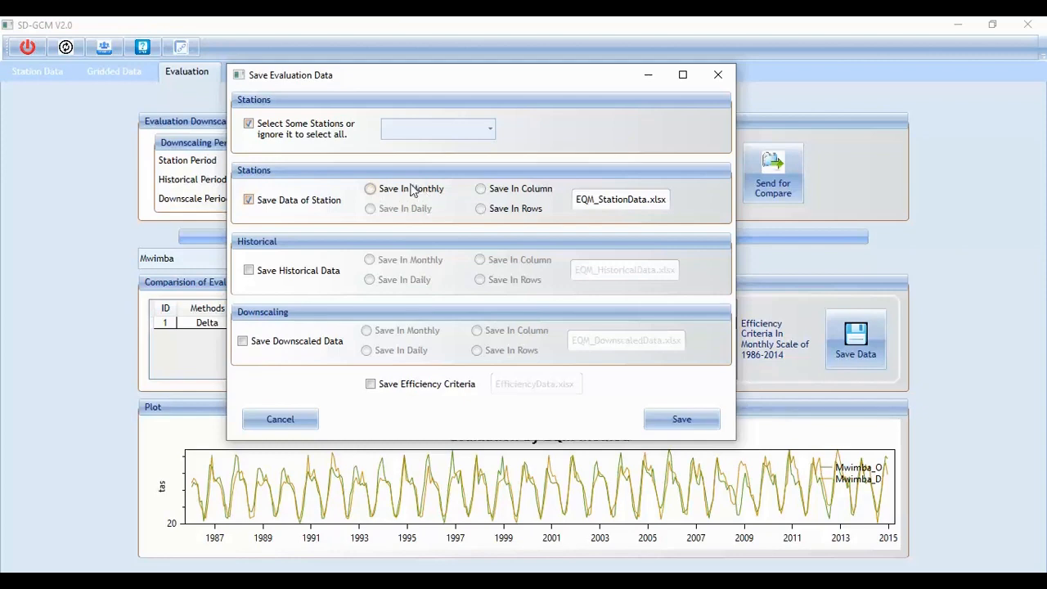
pyautogui.click(481, 189)
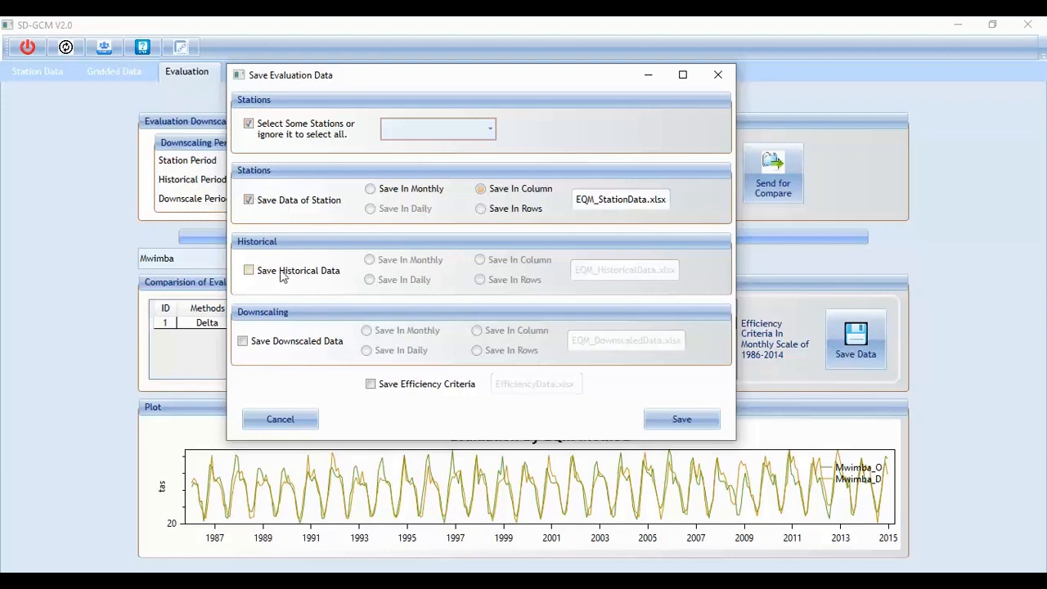
pyautogui.click(252, 272)
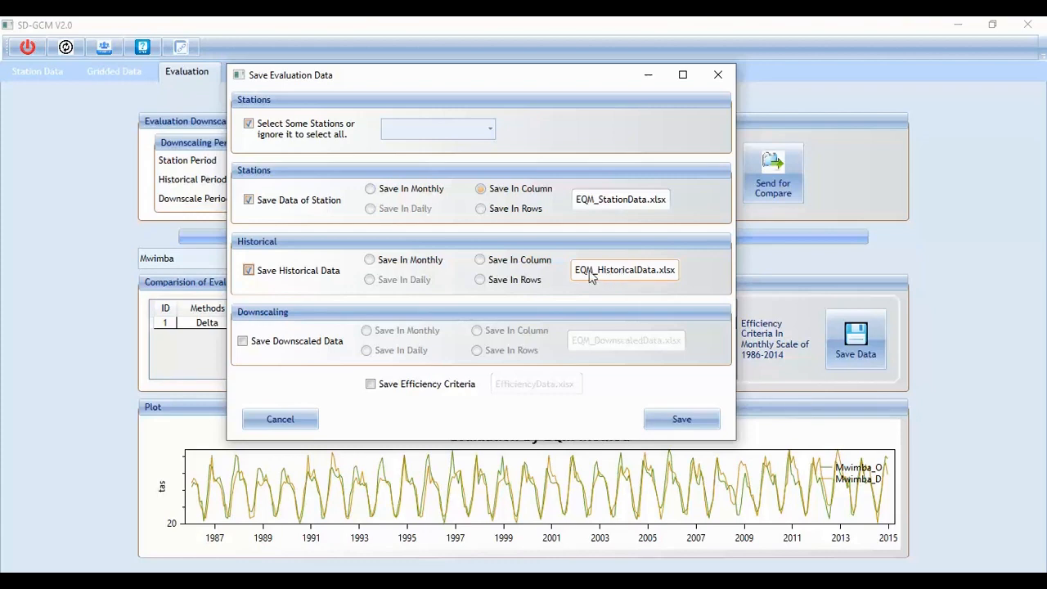
pyautogui.click(375, 263)
pyautogui.click(498, 266)
pyautogui.click(251, 345)
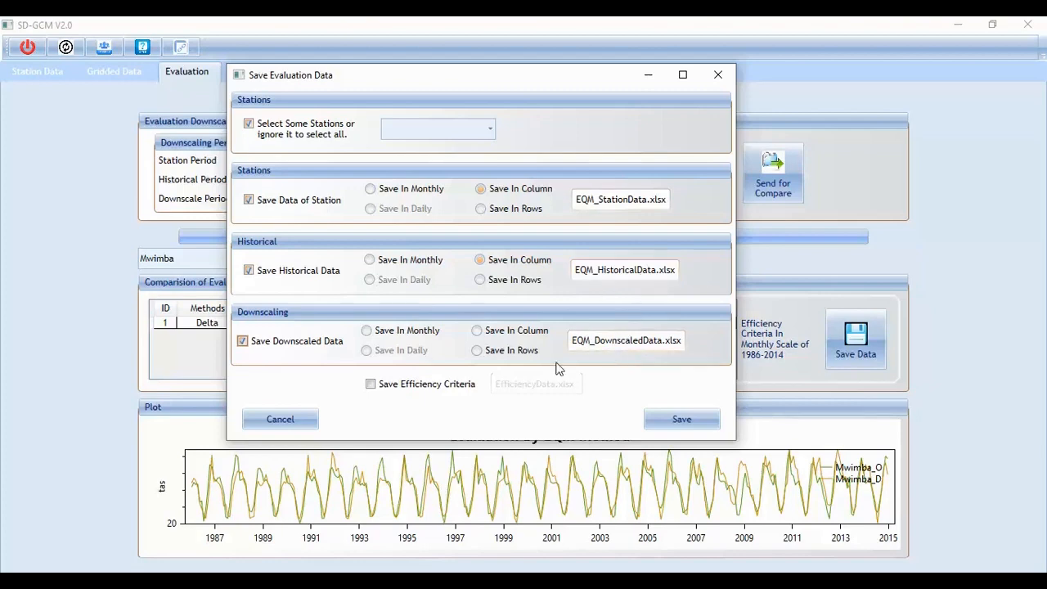
pyautogui.click(371, 385)
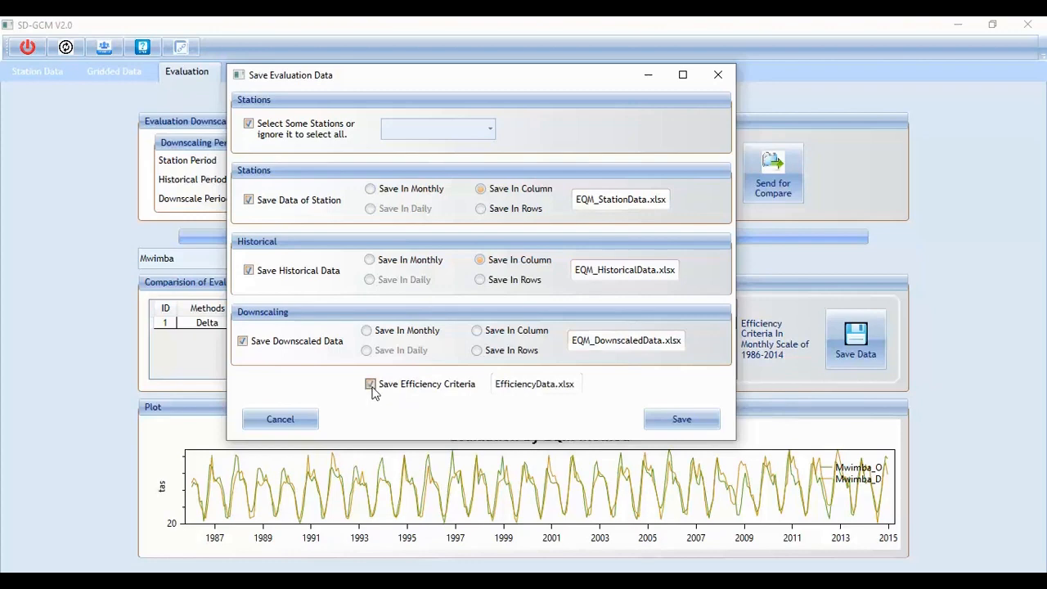
# Save the selected evaluation files to the Desktop and close the saving options.
pyautogui.click(681, 421)
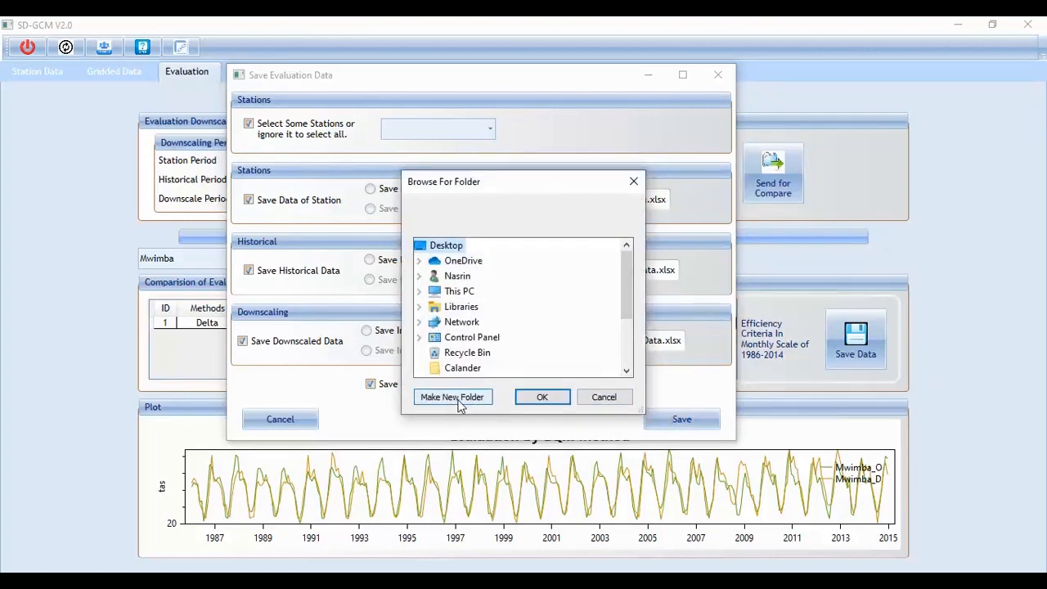
pyautogui.click(540, 398)
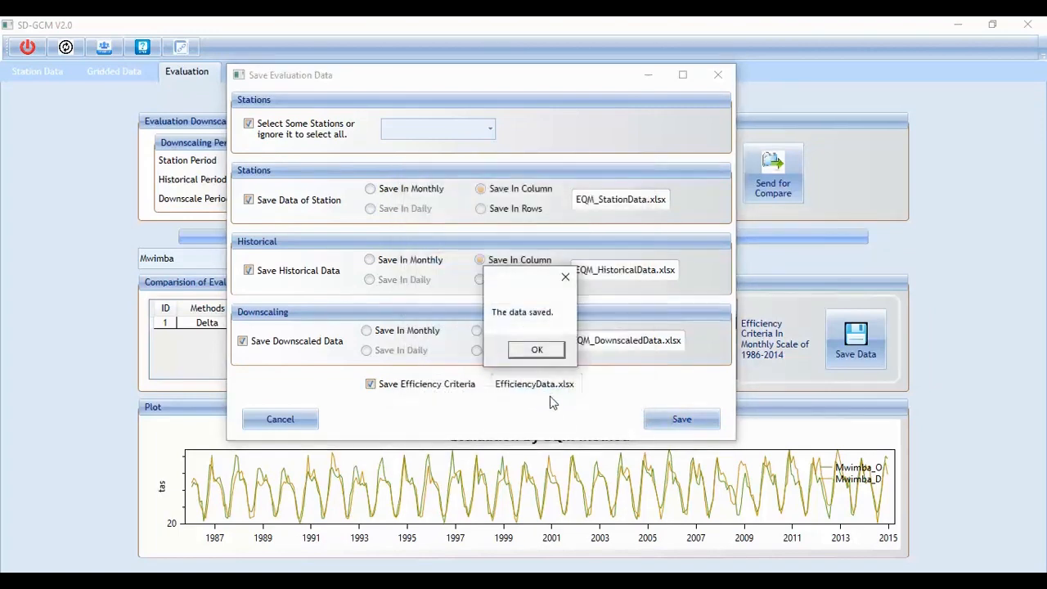
pyautogui.click(532, 352)
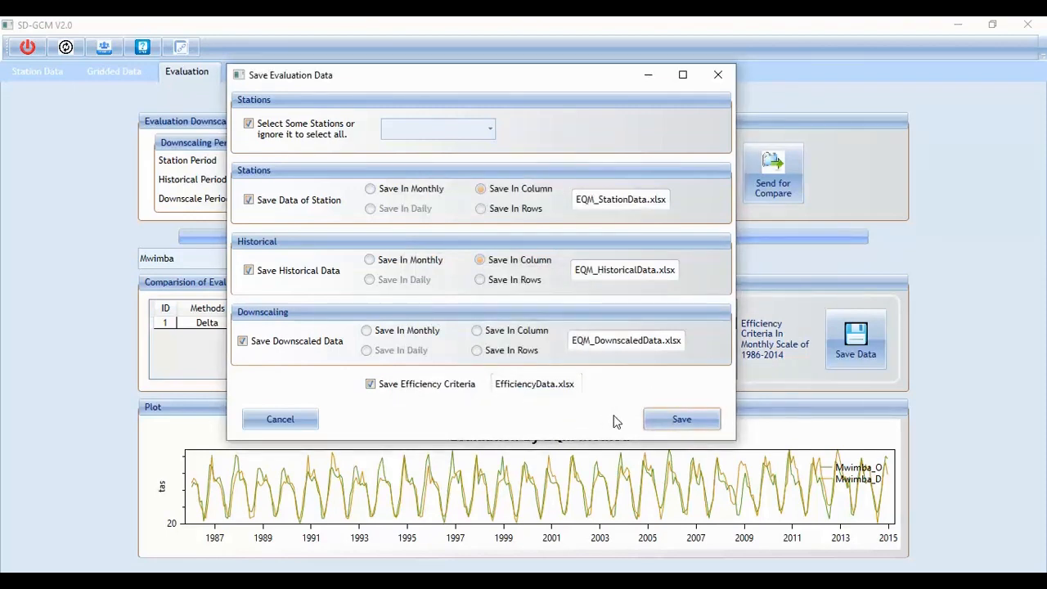
pyautogui.click(297, 419)
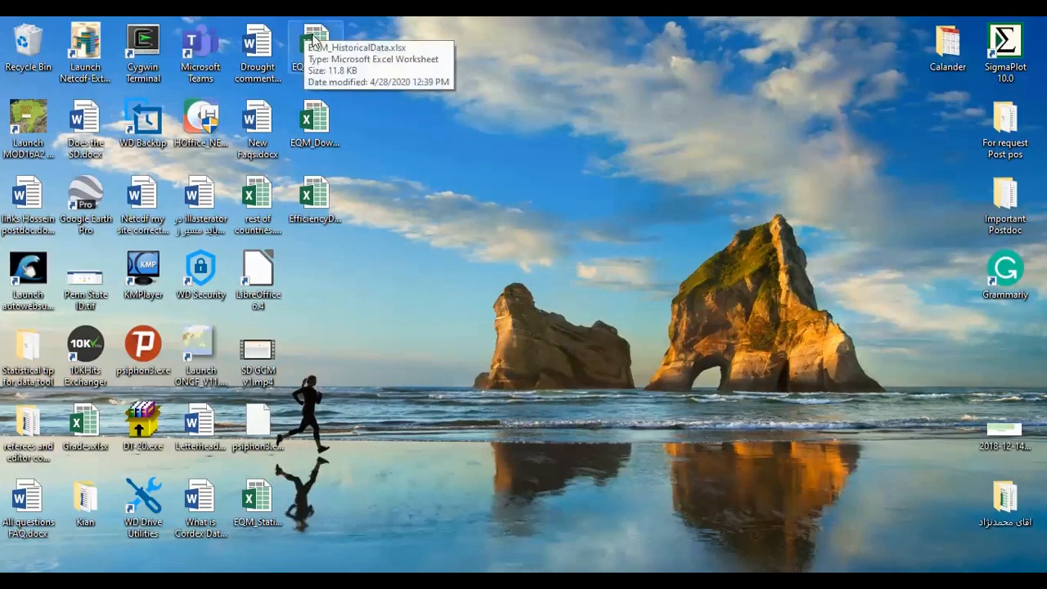
# Open EQM_HistoricalData.xlsx from the desktop in Excel and examine its station columns.
pyautogui.click(252, 500)
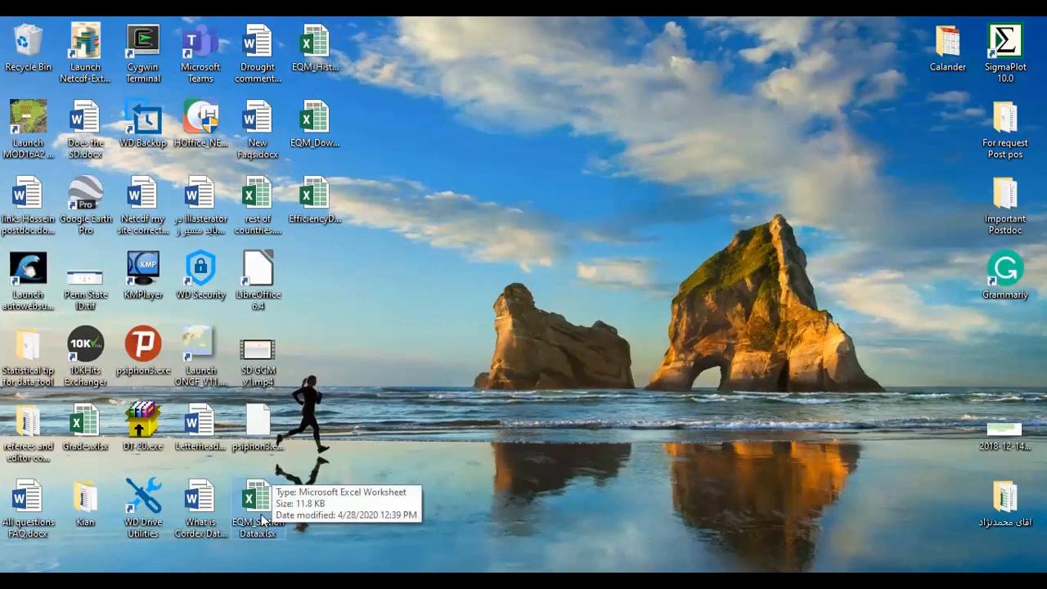
pyautogui.click(315, 56)
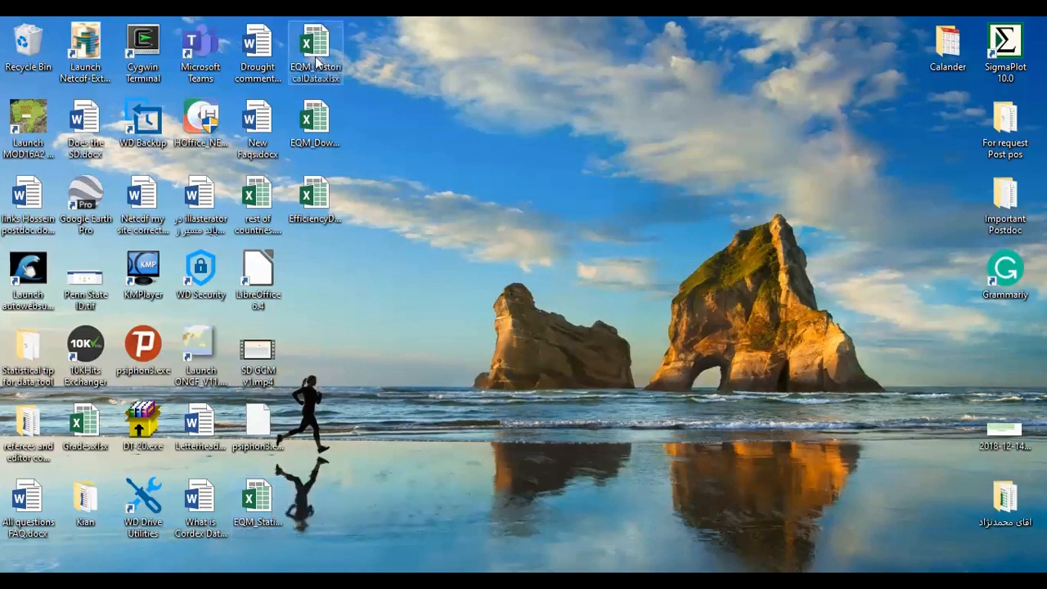
pyautogui.doubleClick(315, 57)
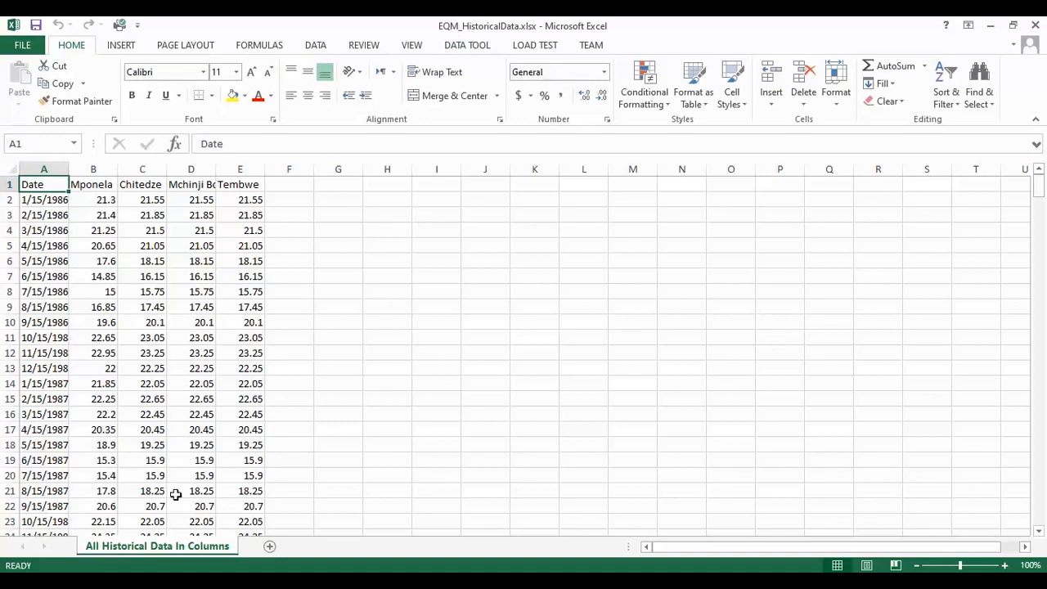
pyautogui.moveTo(82, 187); pyautogui.dragTo(237, 185)
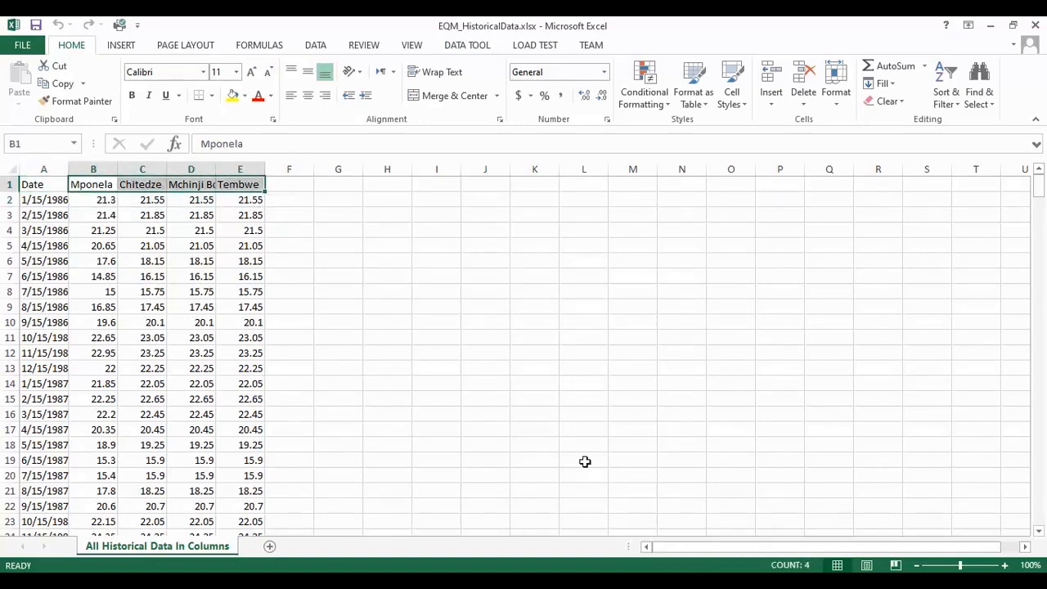
pyautogui.click(989, 25)
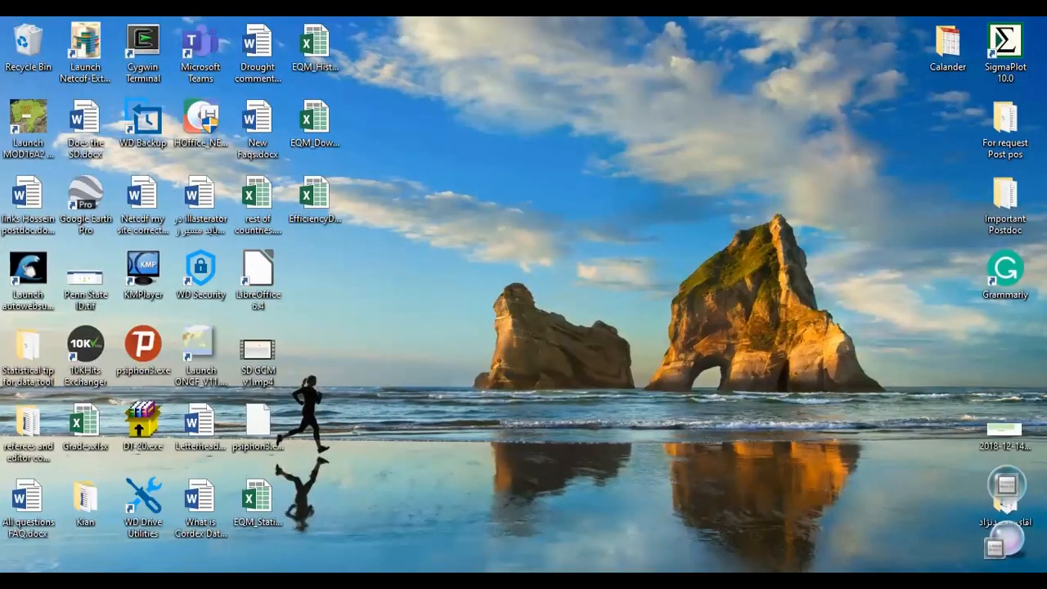
# Open EfficiencyData.xlsx, widen the Index of Agreement and Nash Sutcliffe columns to read their headers, and close the workbook.
pyautogui.doubleClick(314, 196)
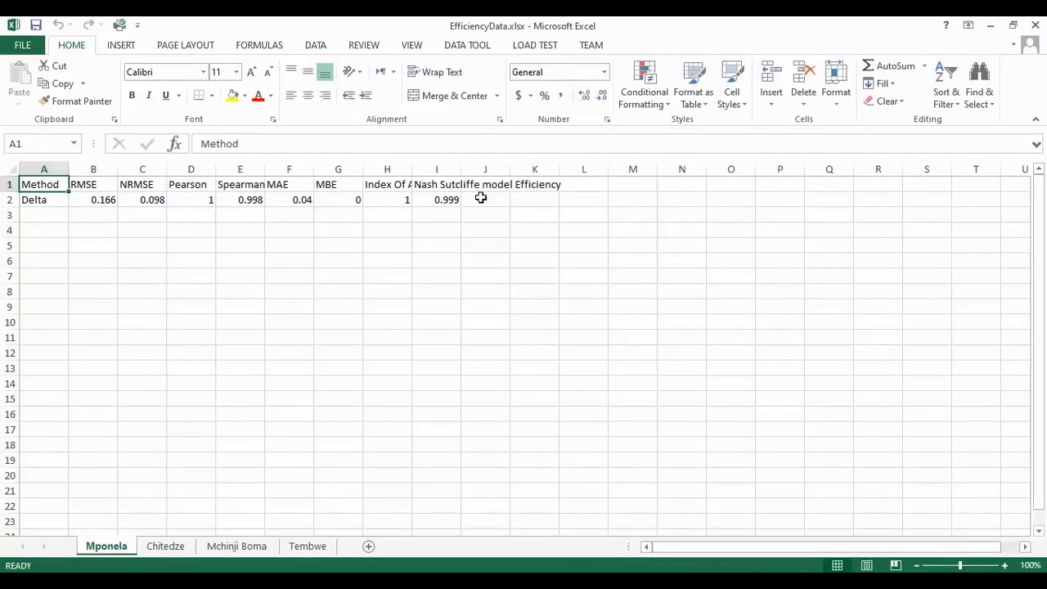
pyautogui.moveTo(461, 167); pyautogui.dragTo(534, 168)
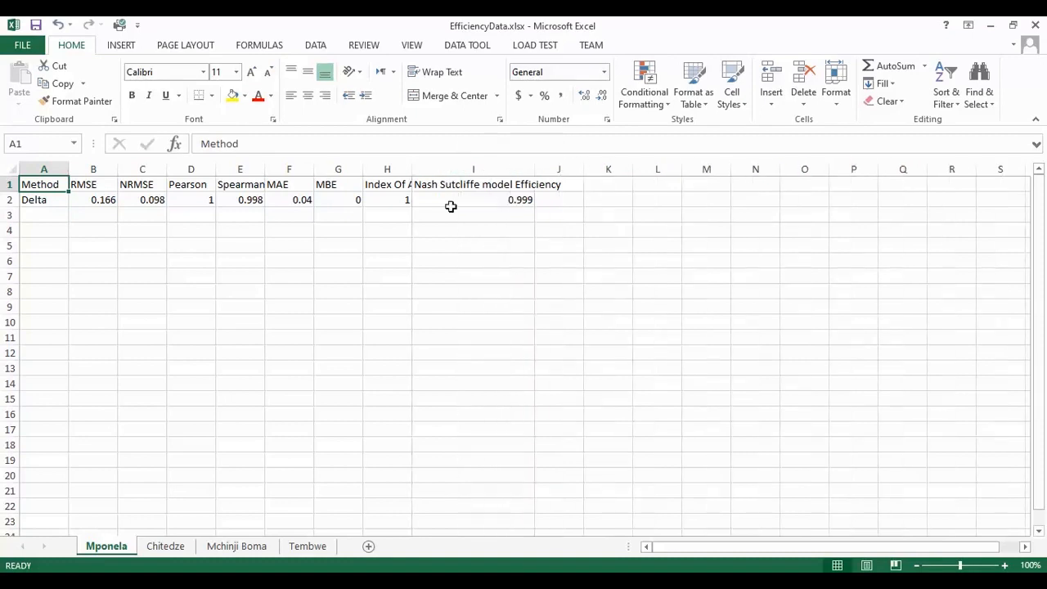
pyautogui.moveTo(412, 168); pyautogui.dragTo(449, 169)
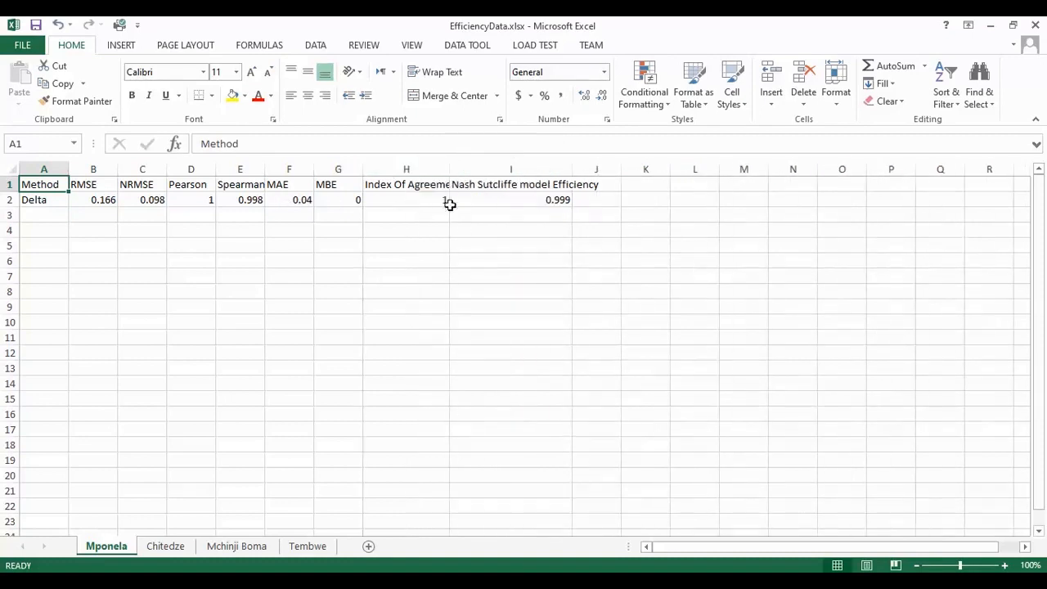
pyautogui.click(1036, 25)
pyautogui.click(462, 321)
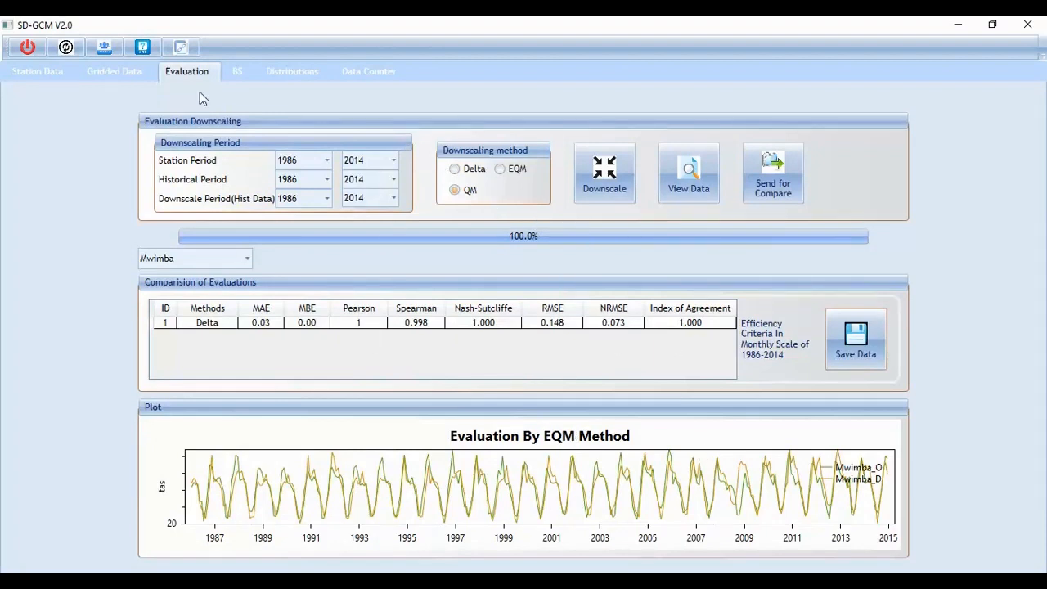
# Go to the BS downscaling page in SD-GCM and set the Downscale-RCPs period's end year to 2049.
pyautogui.click(236, 73)
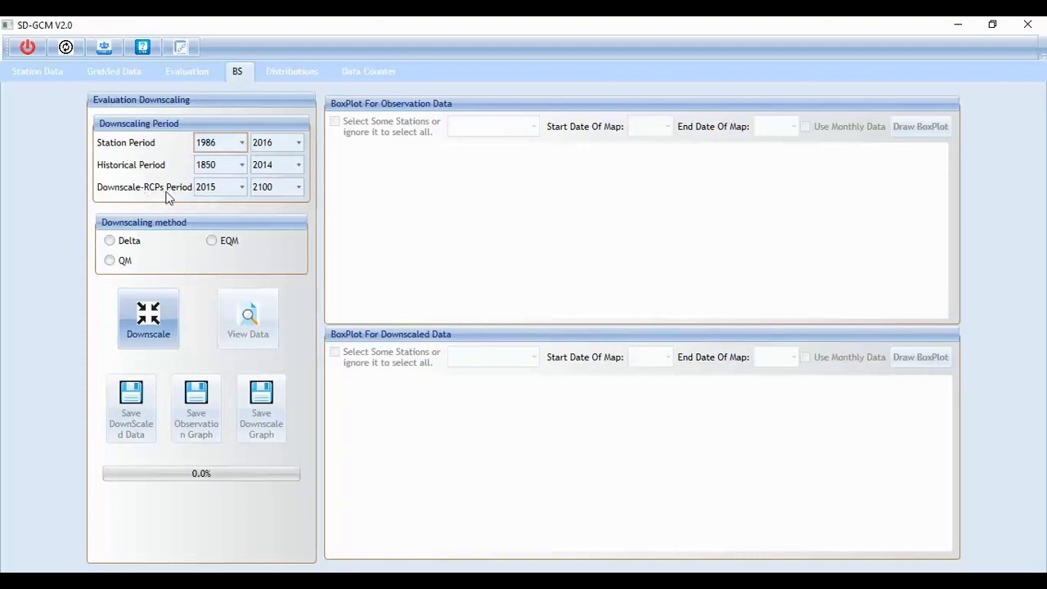
pyautogui.click(243, 190)
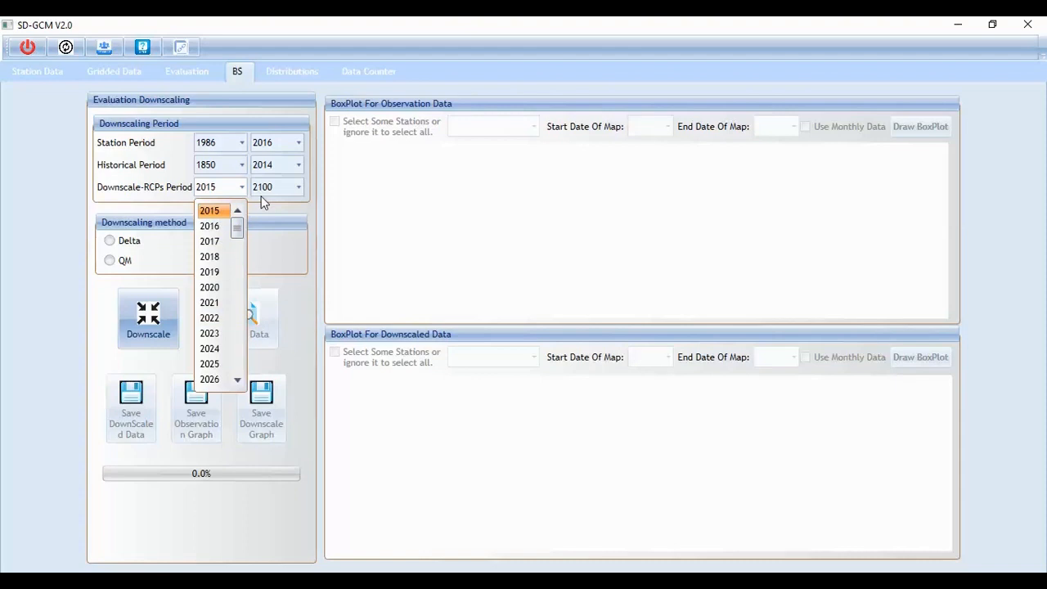
pyautogui.click(300, 188)
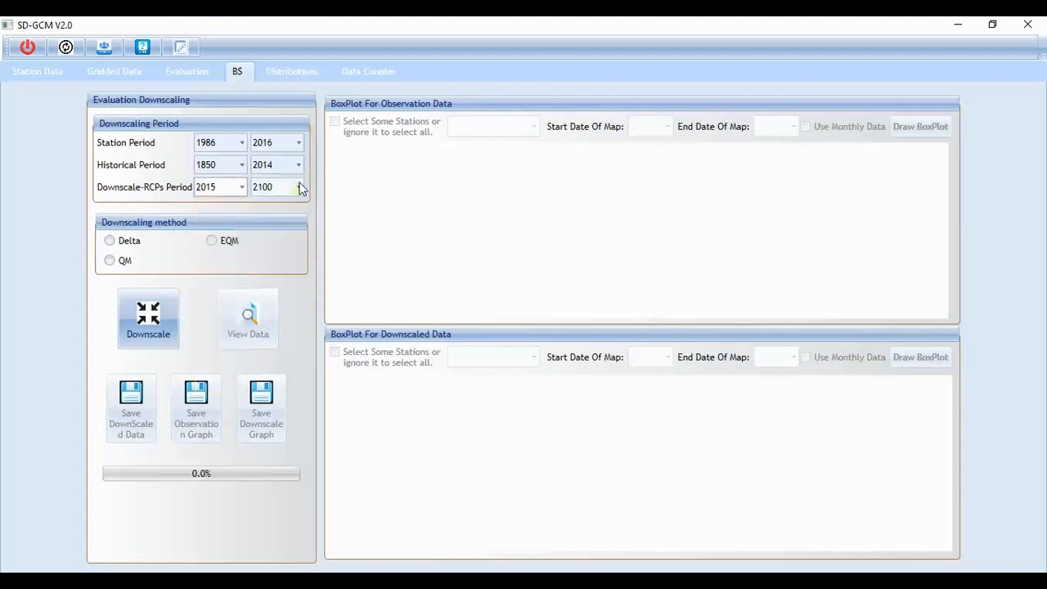
pyautogui.click(299, 187)
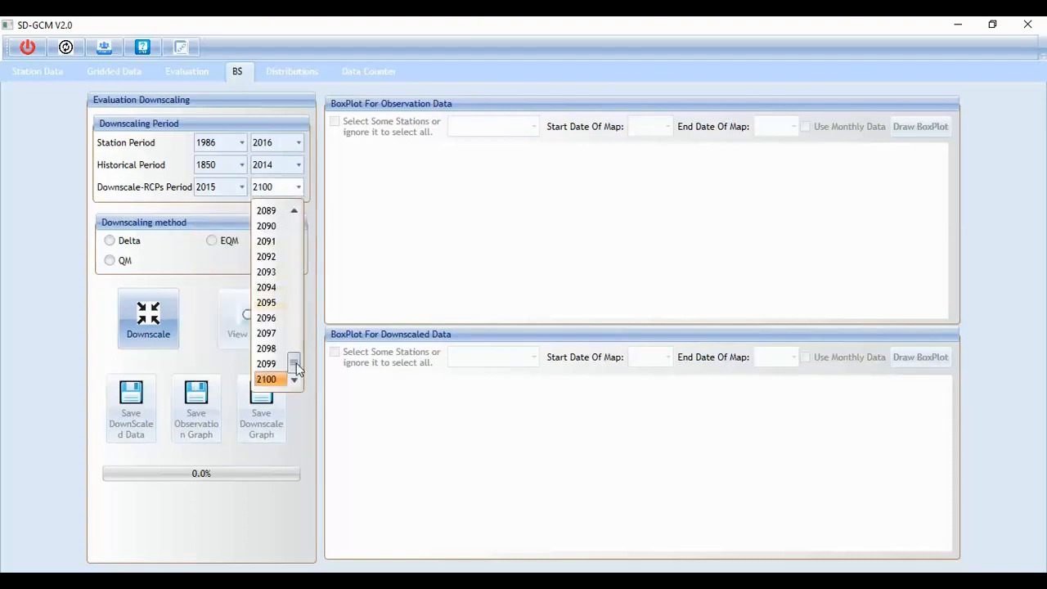
pyautogui.moveTo(296, 362); pyautogui.dragTo(299, 288)
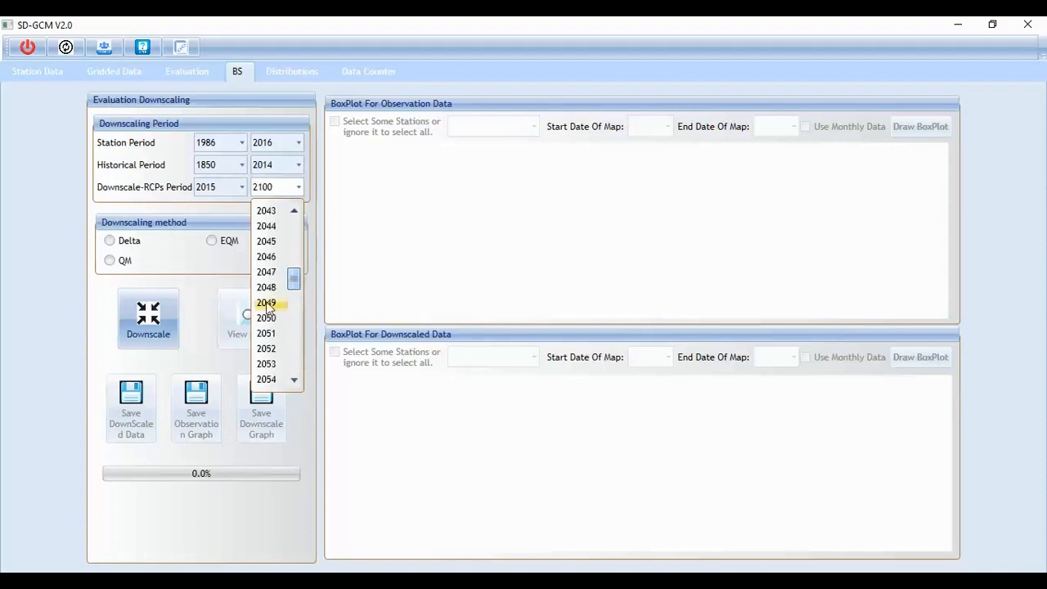
pyautogui.click(270, 302)
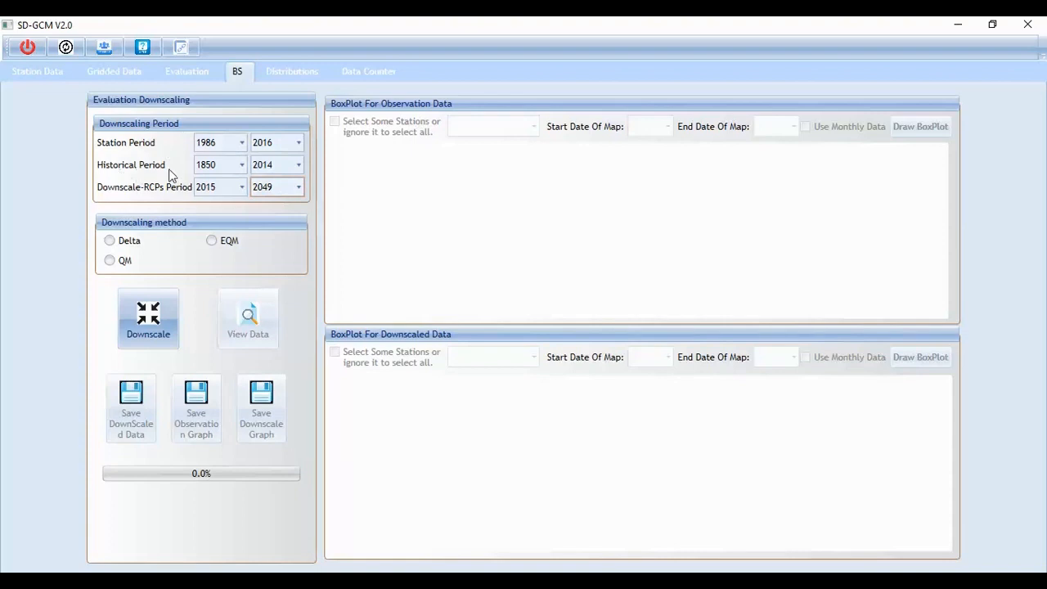
pyautogui.click(243, 169)
pyautogui.moveTo(238, 203); pyautogui.dragTo(234, 240)
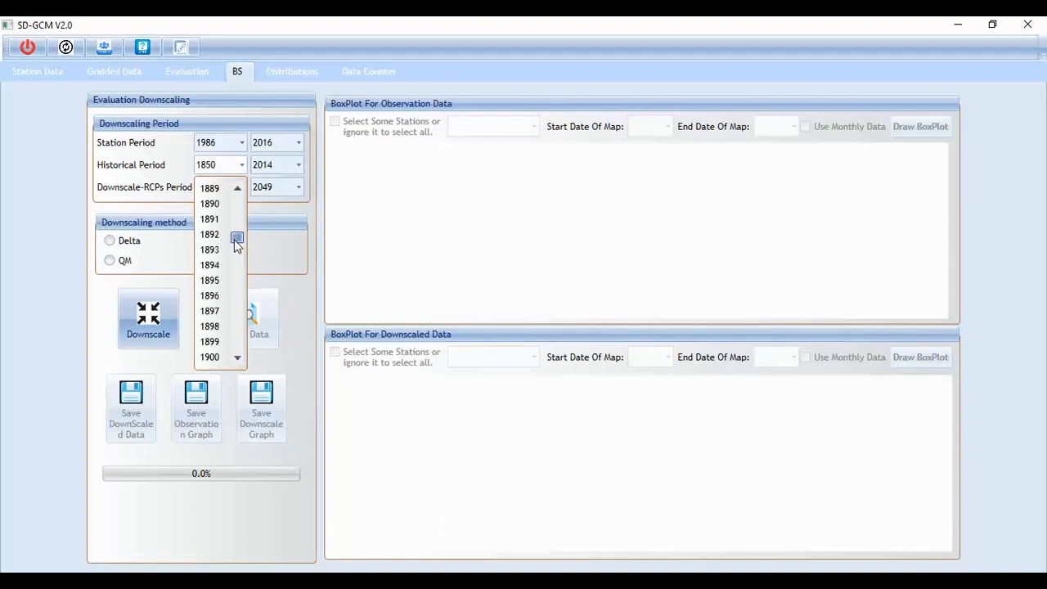
pyautogui.moveTo(234, 241)
pyautogui.mouseDown()
pyautogui.moveTo(236, 219)
pyautogui.moveTo(237, 230)
pyautogui.mouseUp()
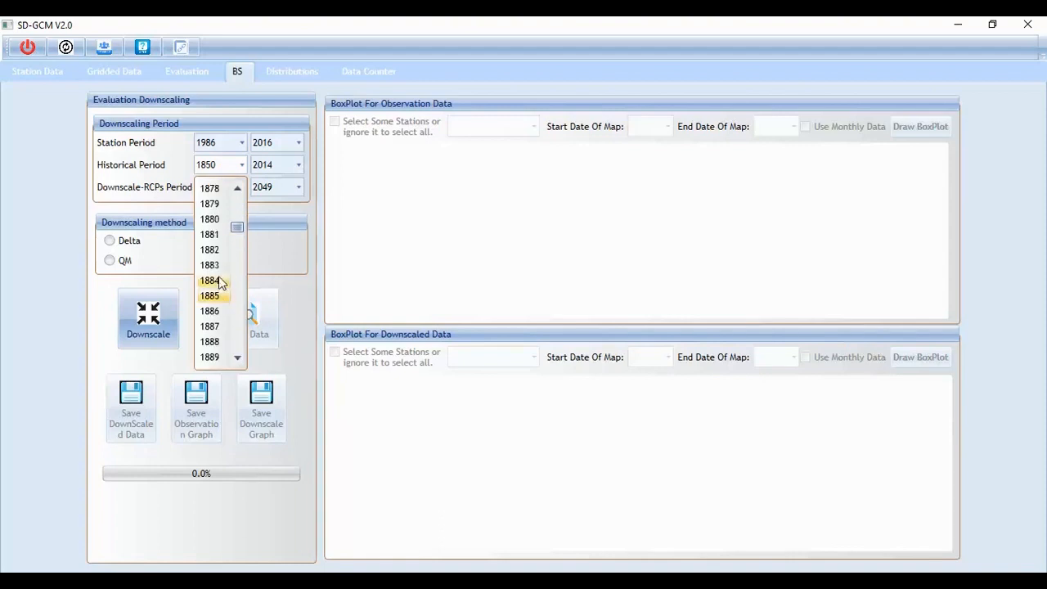
pyautogui.click(219, 311)
# Set the historical period's start year to 1986 and the station period's end year to 2014.
pyautogui.click(243, 186)
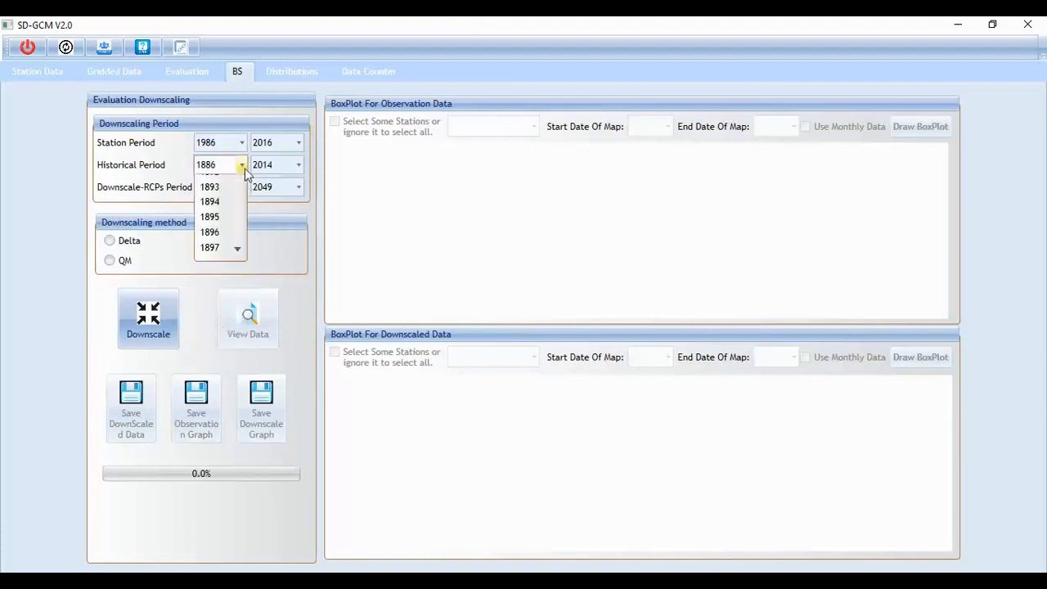
pyautogui.moveTo(237, 237); pyautogui.dragTo(234, 325)
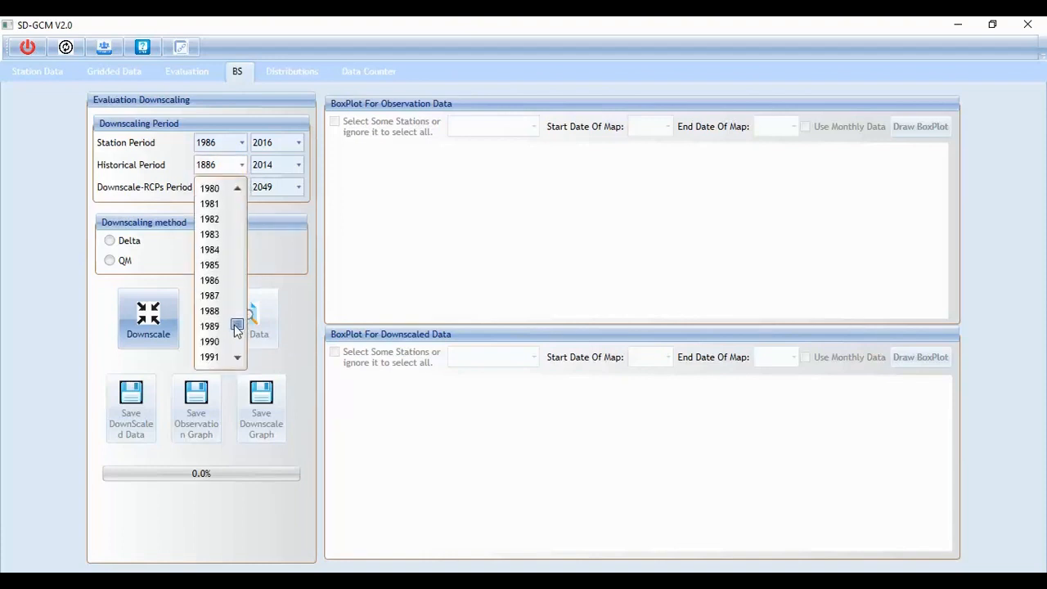
pyautogui.click(219, 286)
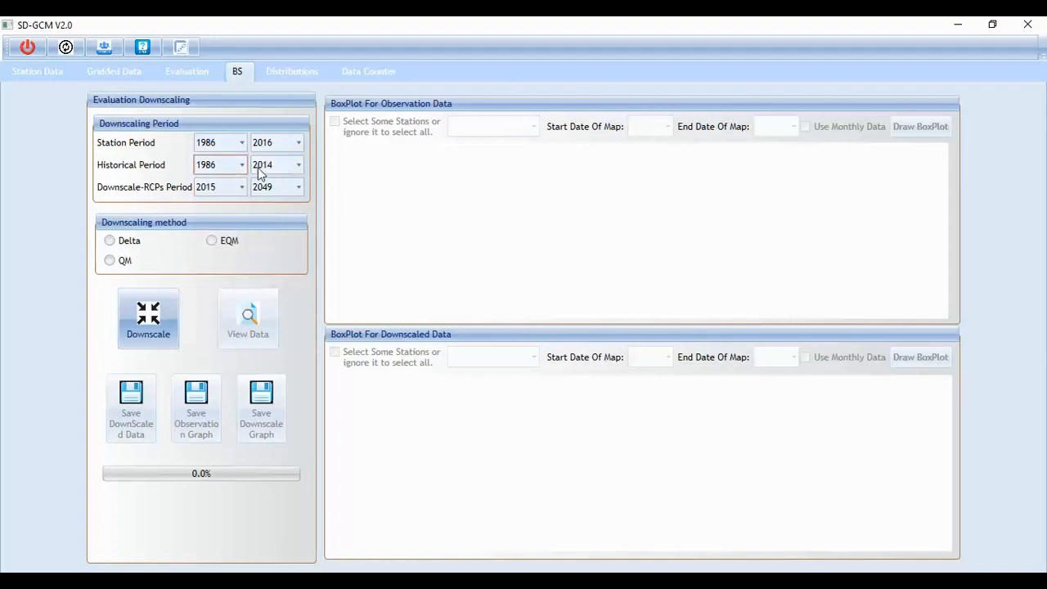
pyautogui.click(297, 143)
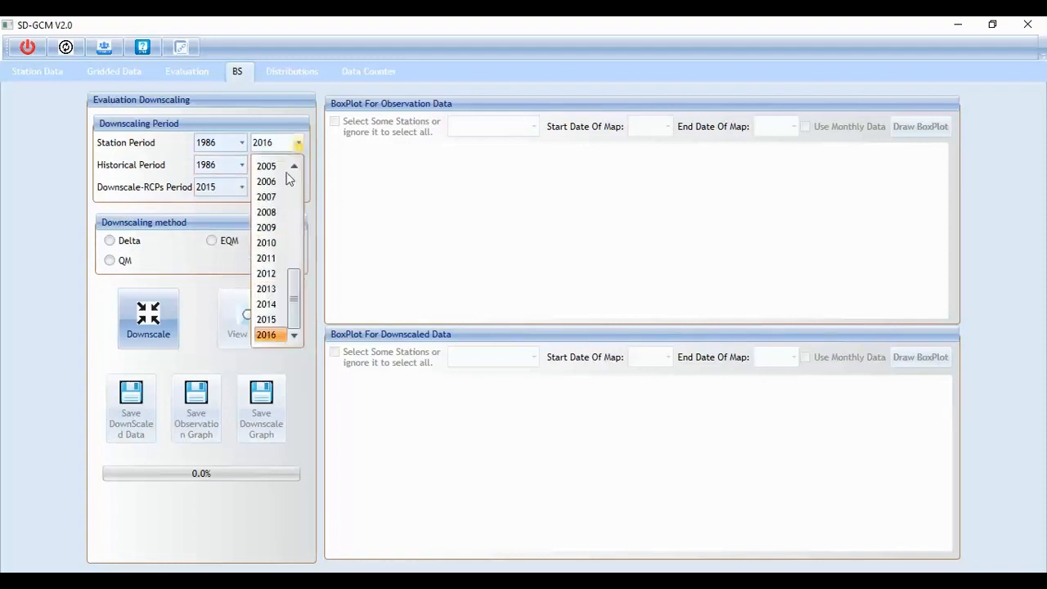
pyautogui.click(268, 304)
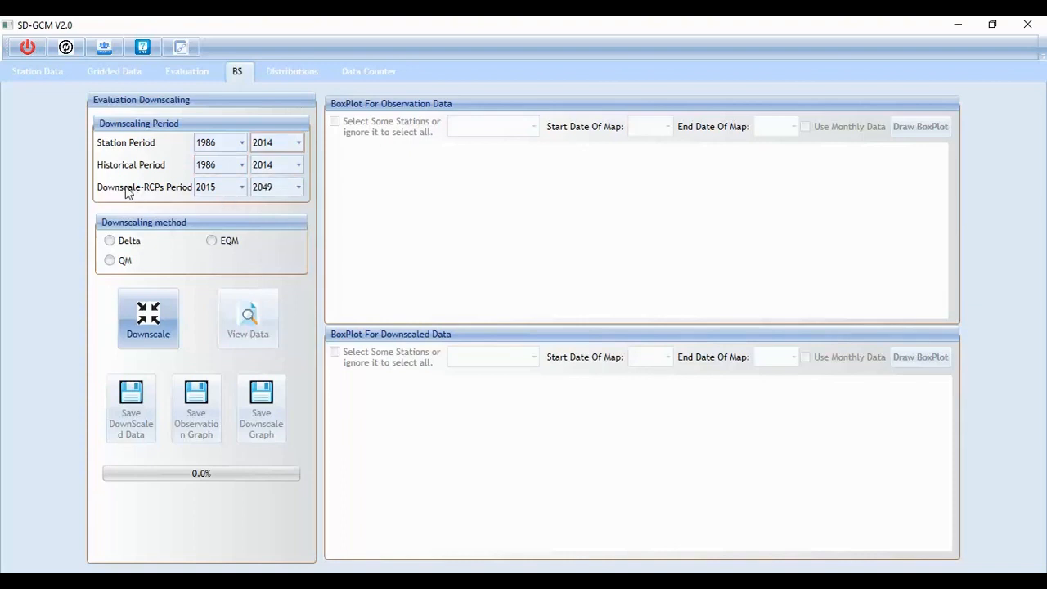
# Set the Downscale-RCPs period's start year to 2020 and downscale the data with the Delta method.
pyautogui.click(243, 190)
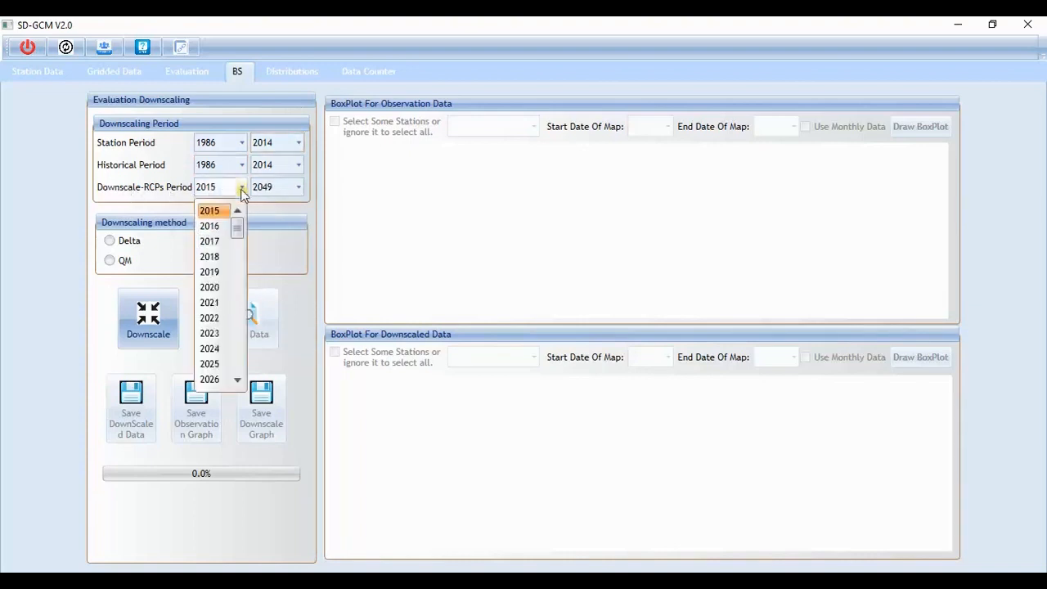
pyautogui.moveTo(232, 224); pyautogui.dragTo(236, 235)
pyautogui.click(209, 241)
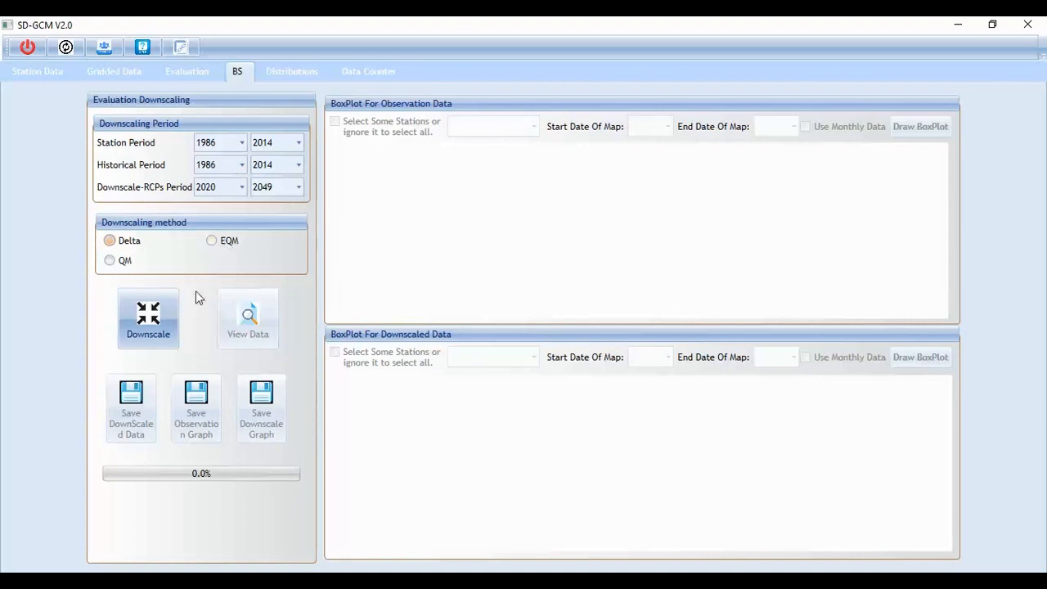
pyautogui.click(163, 320)
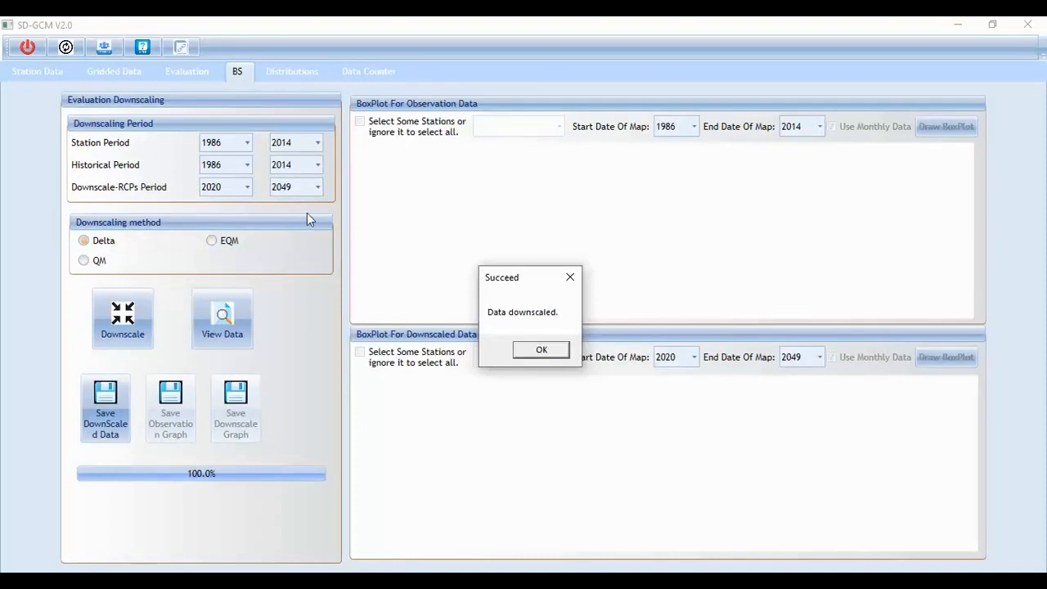
pyautogui.click(527, 353)
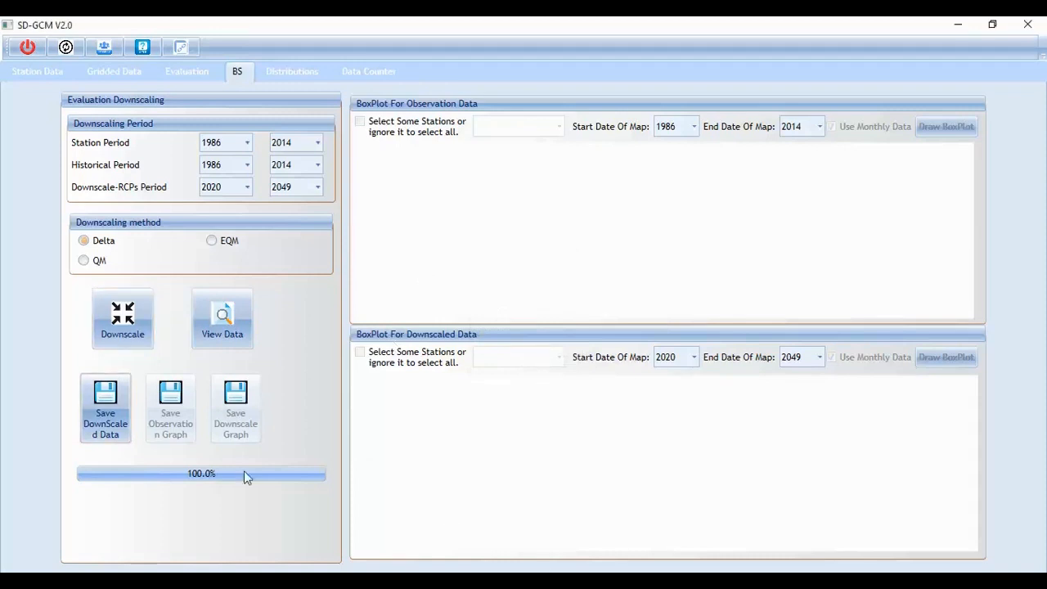
# Open the save options for the downscaled data and limit the stations to Dowa Boma, Madisi and Mponela.
pyautogui.click(105, 417)
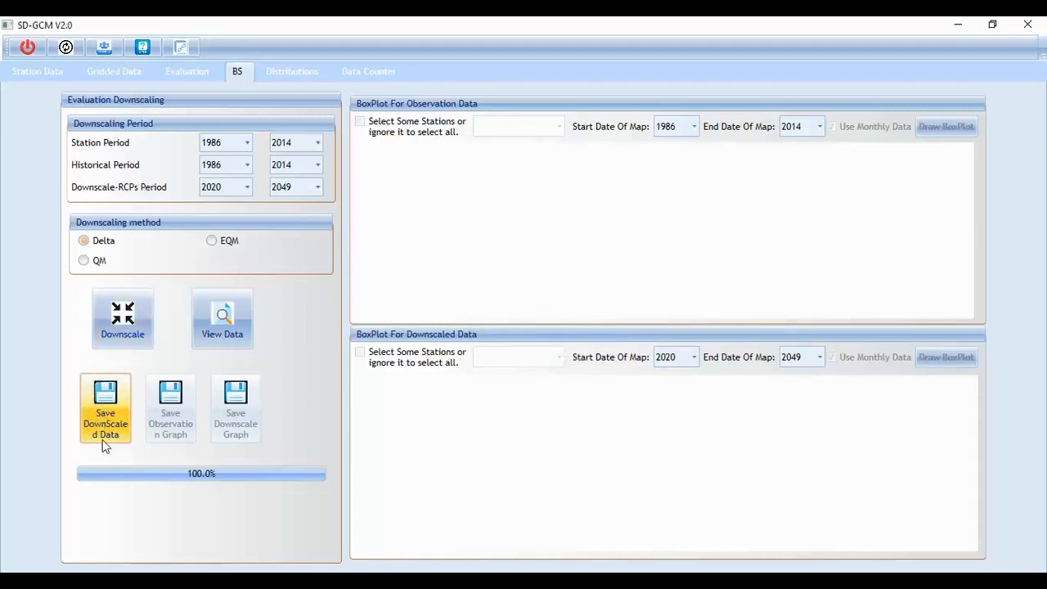
pyautogui.click(99, 433)
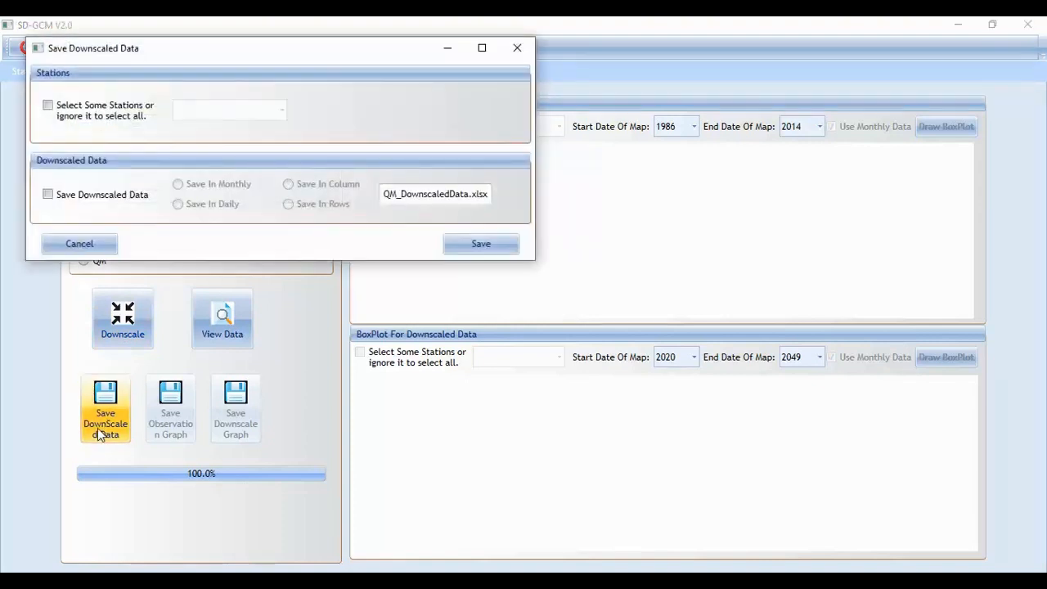
pyautogui.moveTo(157, 51); pyautogui.dragTo(341, 135)
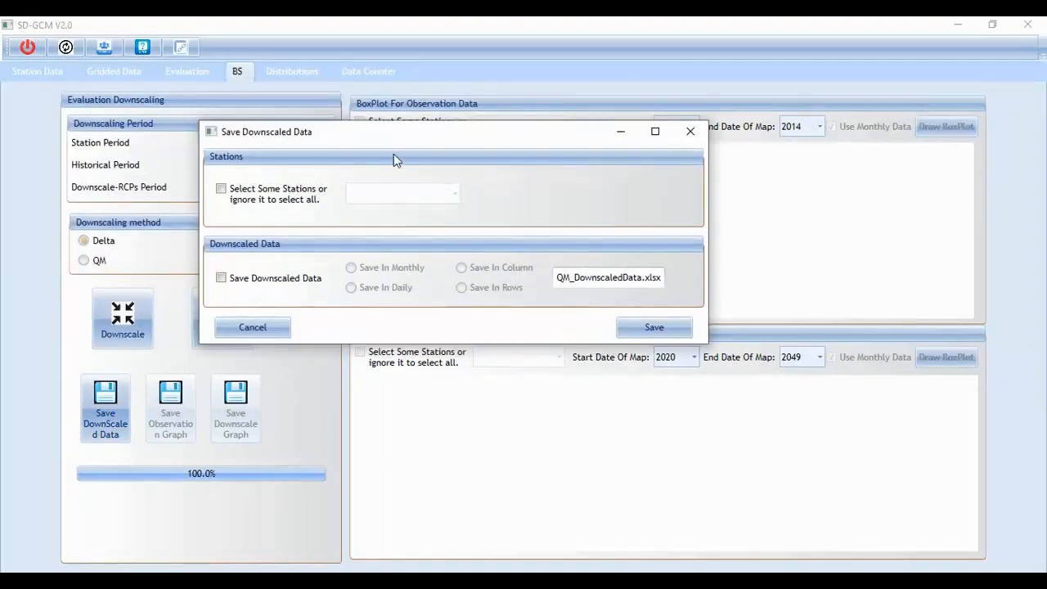
pyautogui.click(221, 190)
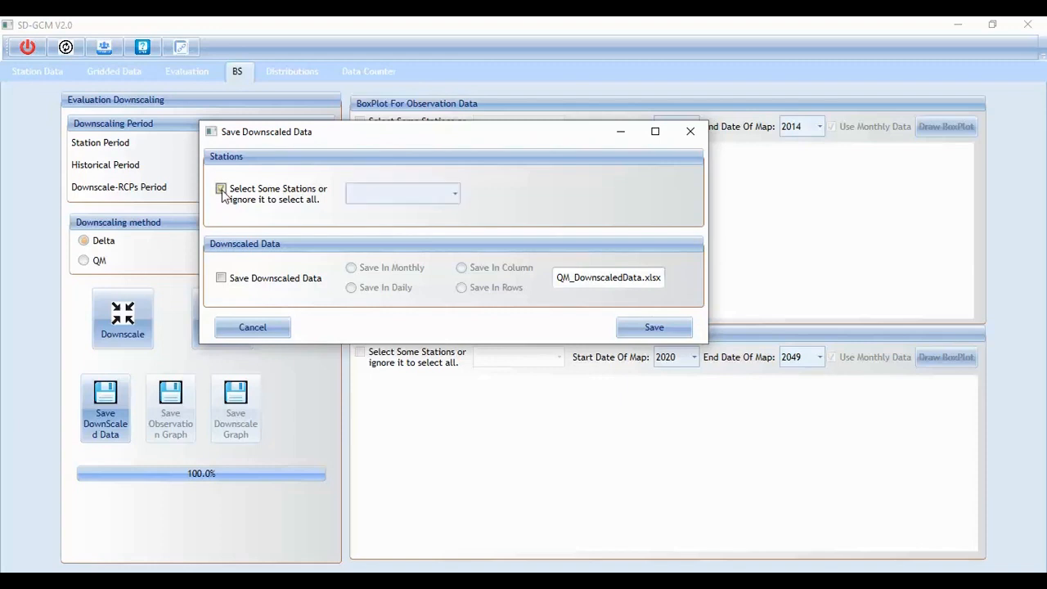
pyautogui.click(221, 190)
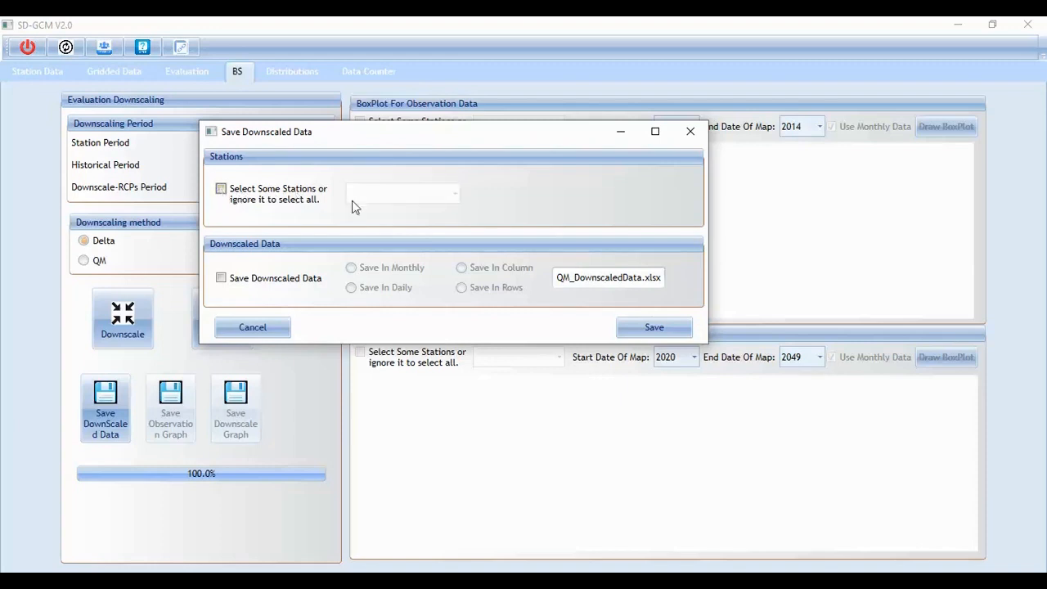
pyautogui.click(220, 189)
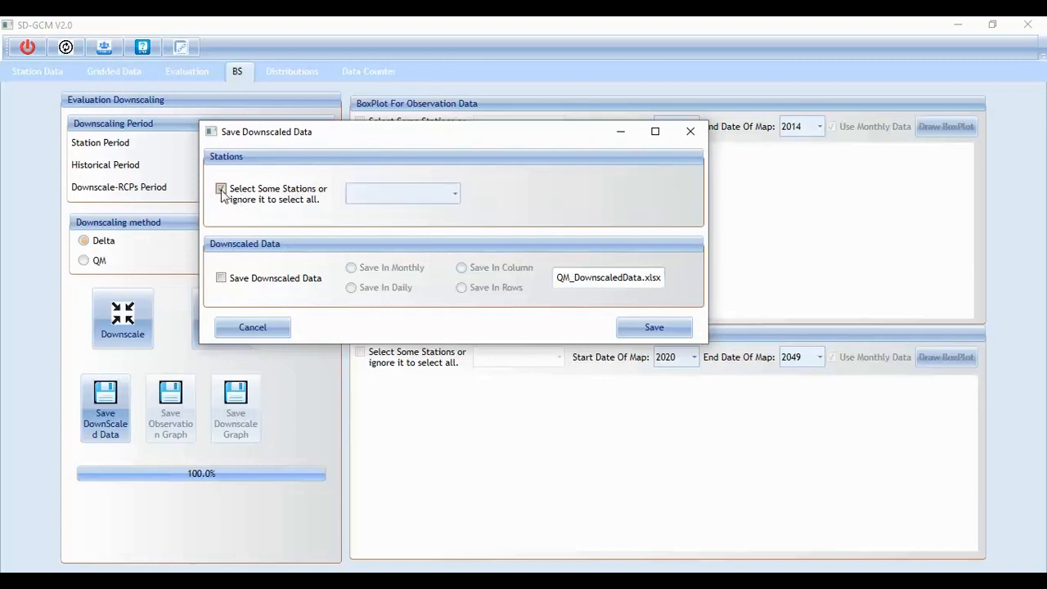
pyautogui.click(448, 196)
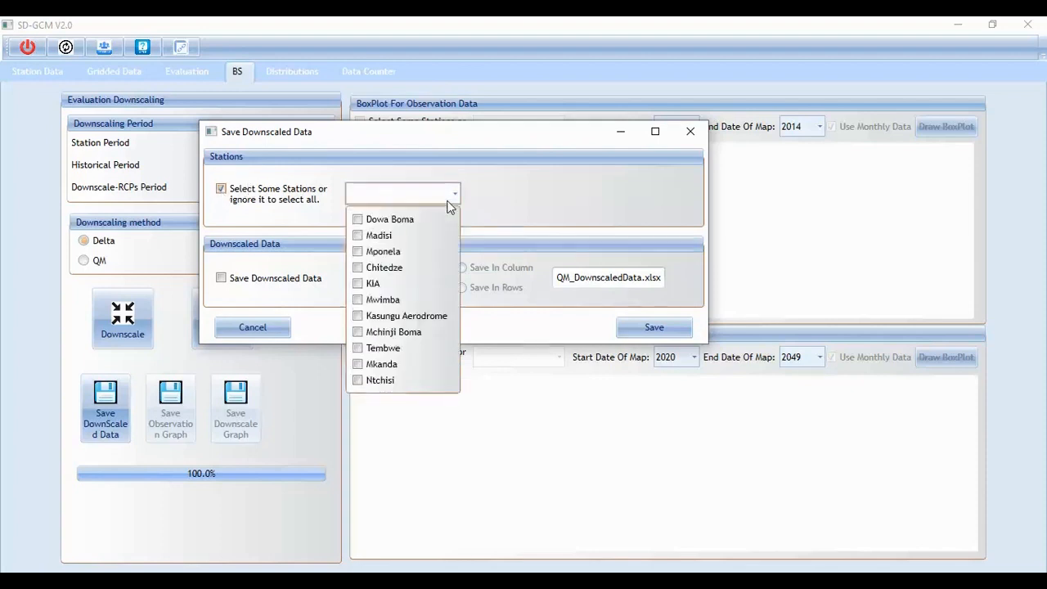
pyautogui.click(409, 221)
pyautogui.click(385, 236)
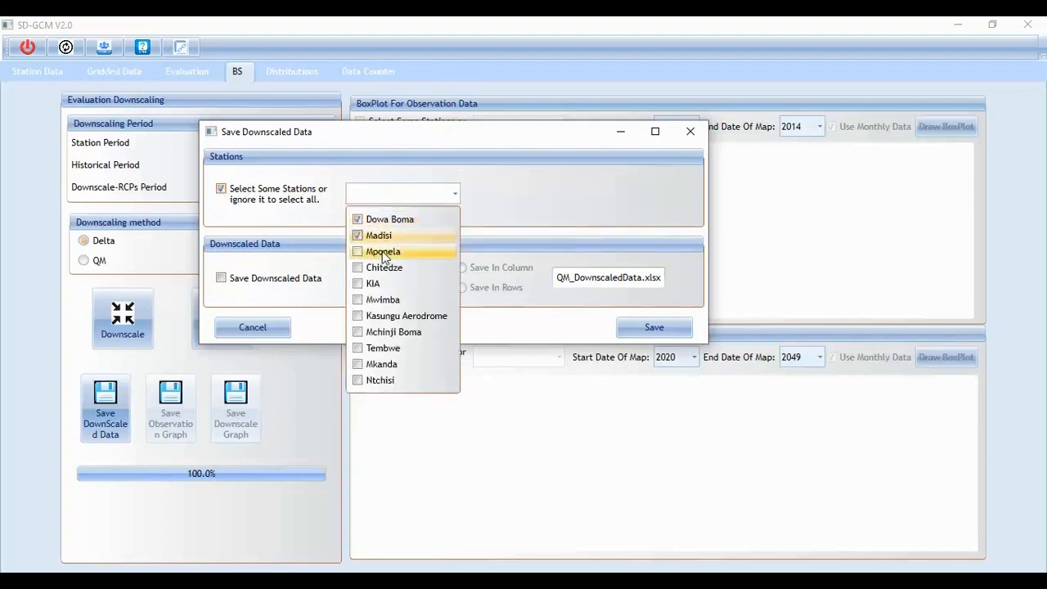
pyautogui.click(385, 252)
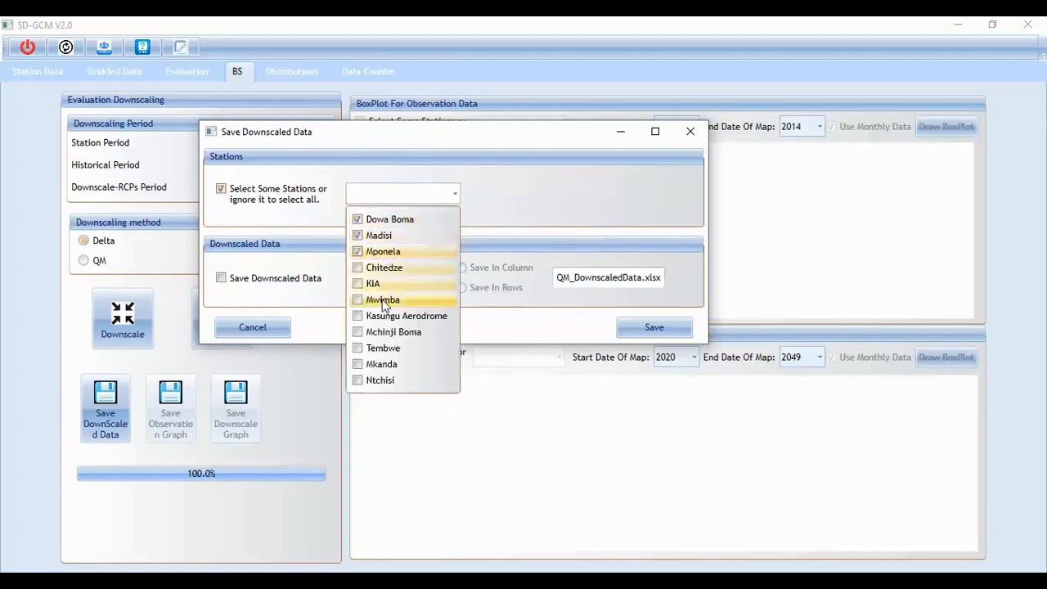
pyautogui.click(491, 201)
# Save the downscaled data in column layout as QM_DownscaledData.xlsx on the Desktop and close the save dialog.
pyautogui.click(257, 283)
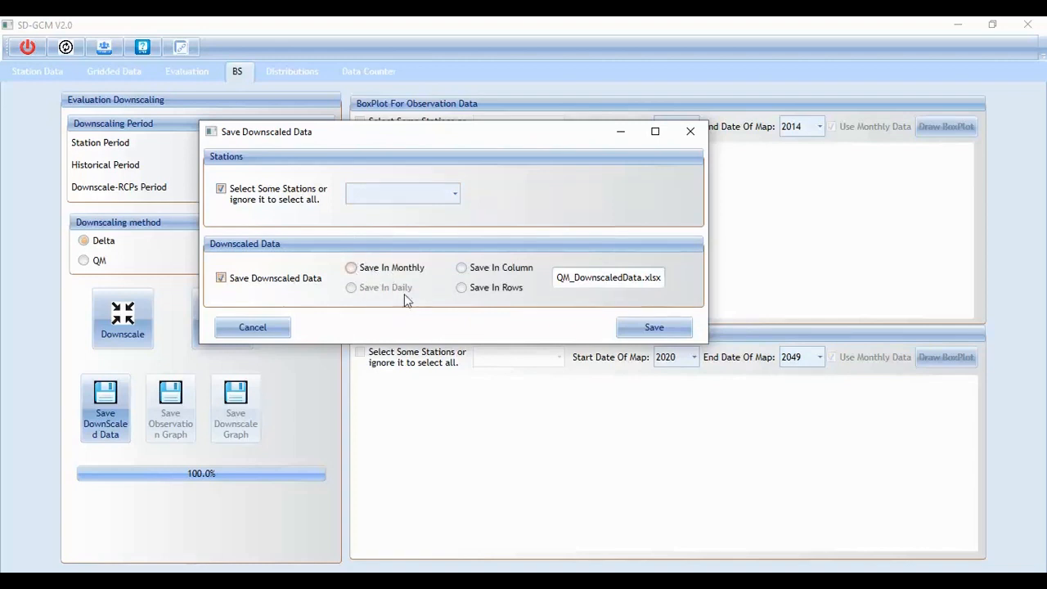
pyautogui.click(462, 288)
pyautogui.click(462, 271)
pyautogui.click(667, 329)
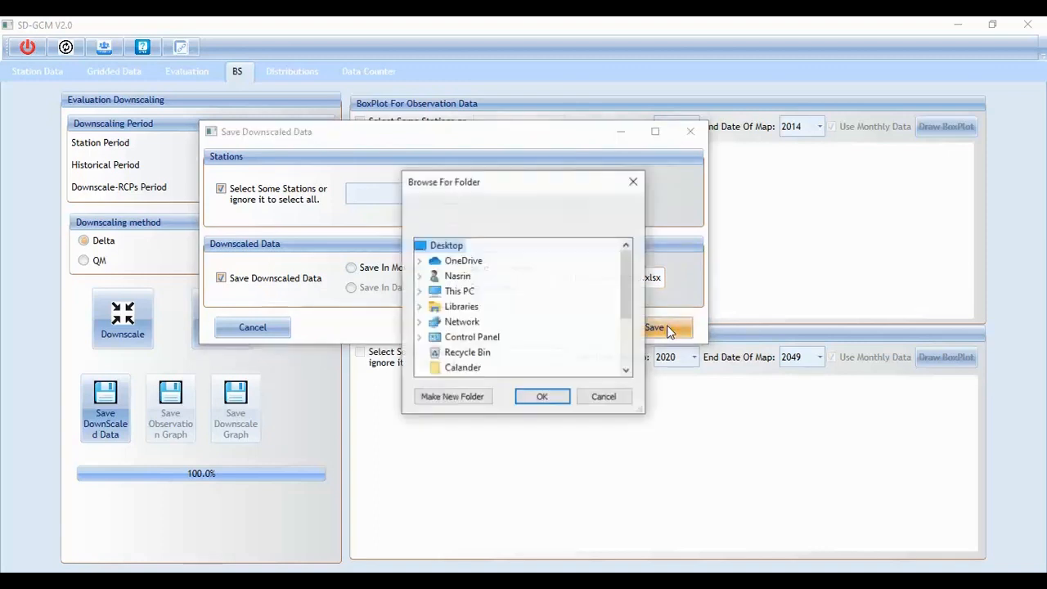
pyautogui.click(548, 399)
pyautogui.click(536, 352)
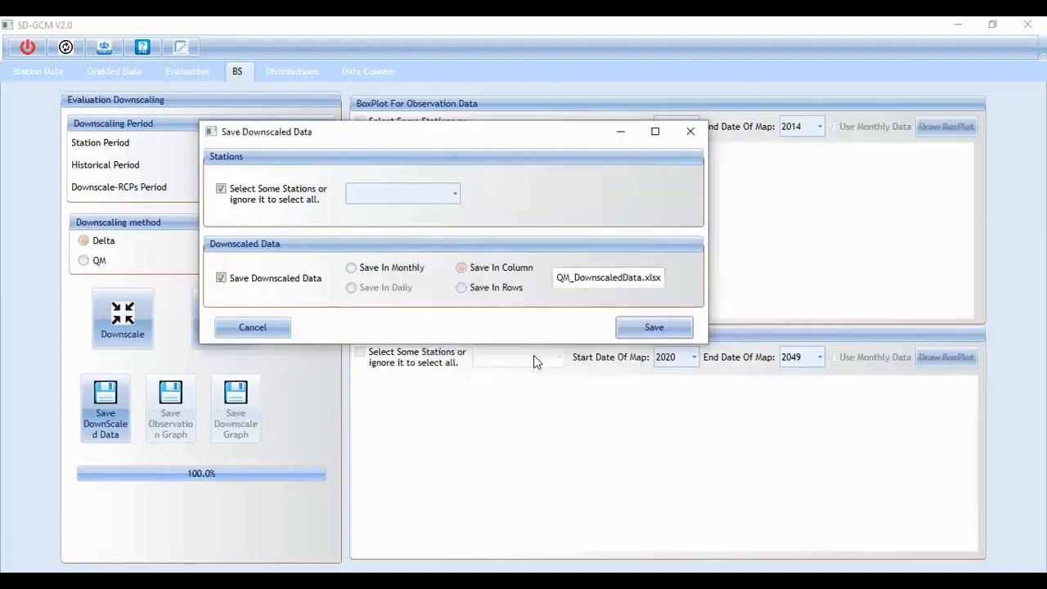
pyautogui.click(280, 328)
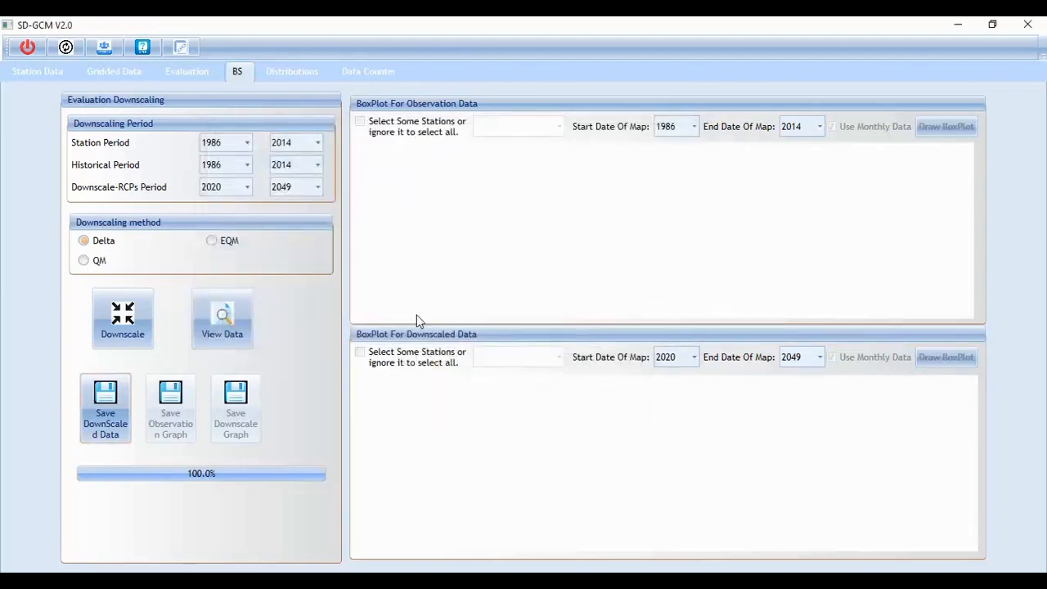
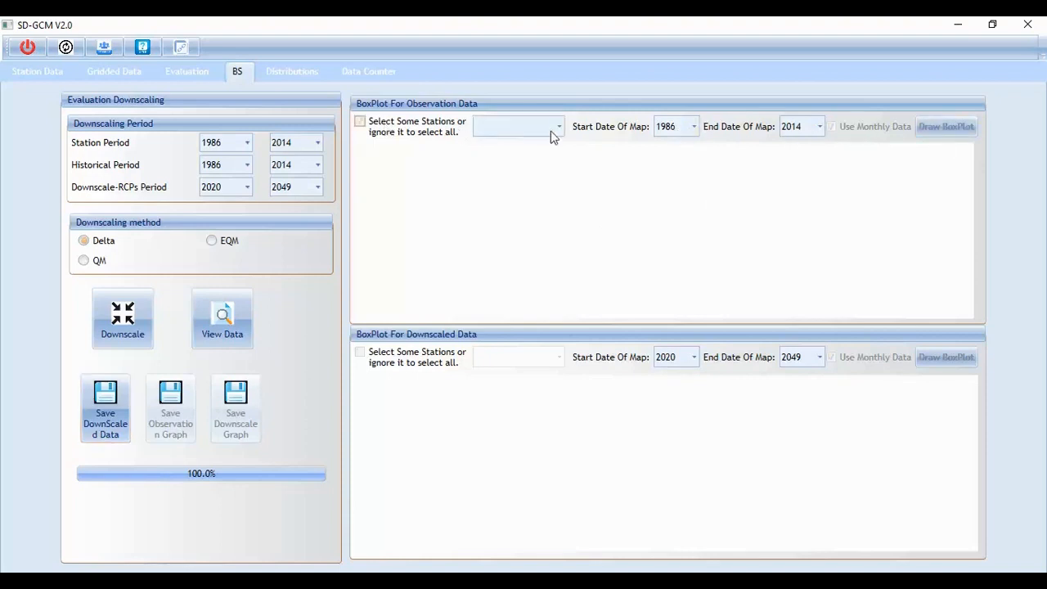
# Select the stations Dowa Boma, Madisi, Mponela, Chitedze and KIA for the observation data box plot.
pyautogui.click(550, 131)
pyautogui.click(530, 152)
pyautogui.click(507, 168)
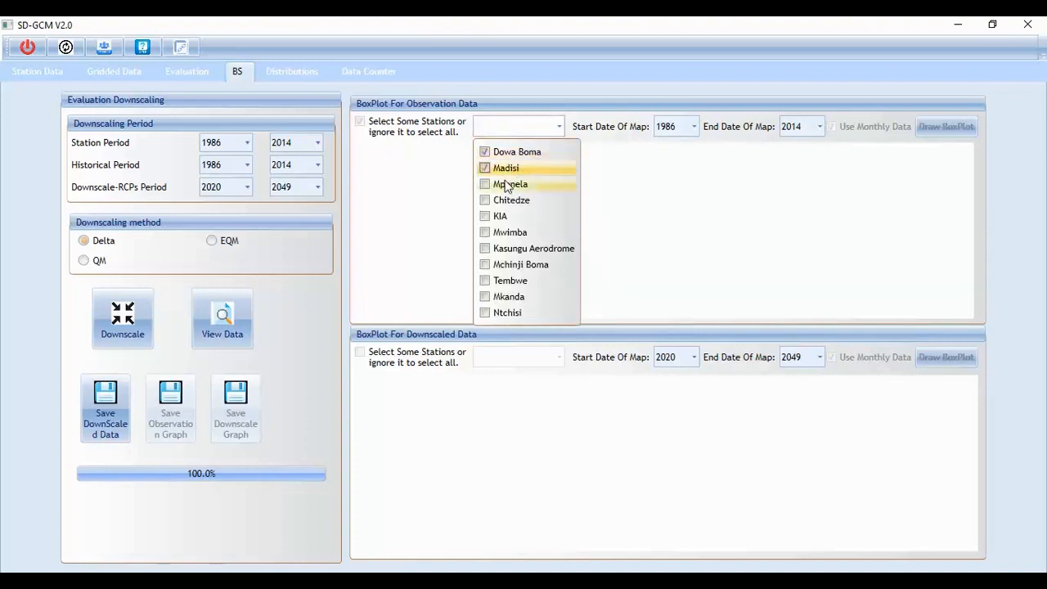
pyautogui.click(509, 185)
pyautogui.click(503, 201)
pyautogui.click(500, 216)
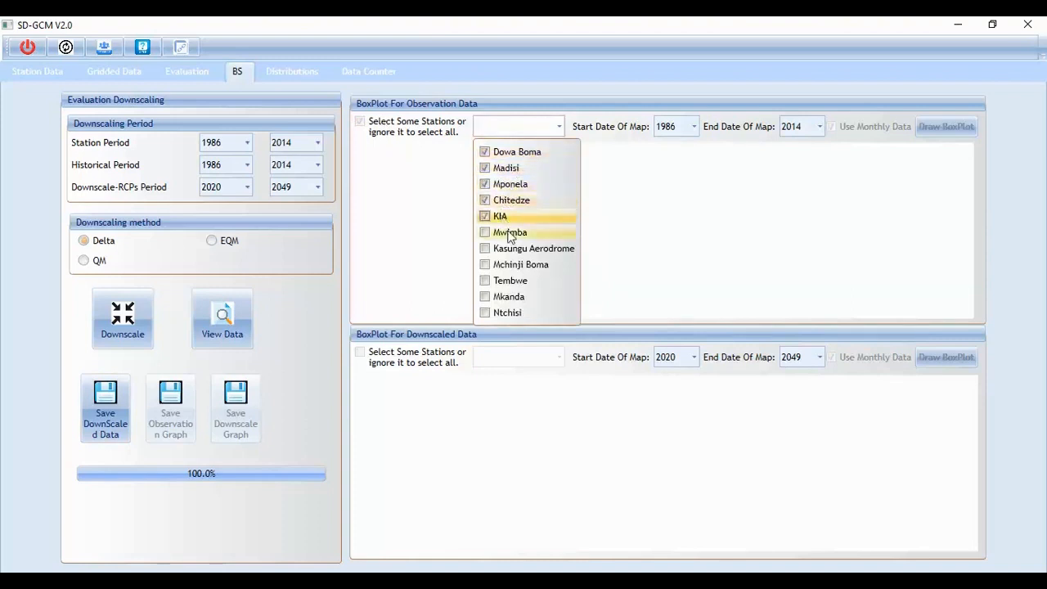
pyautogui.click(653, 178)
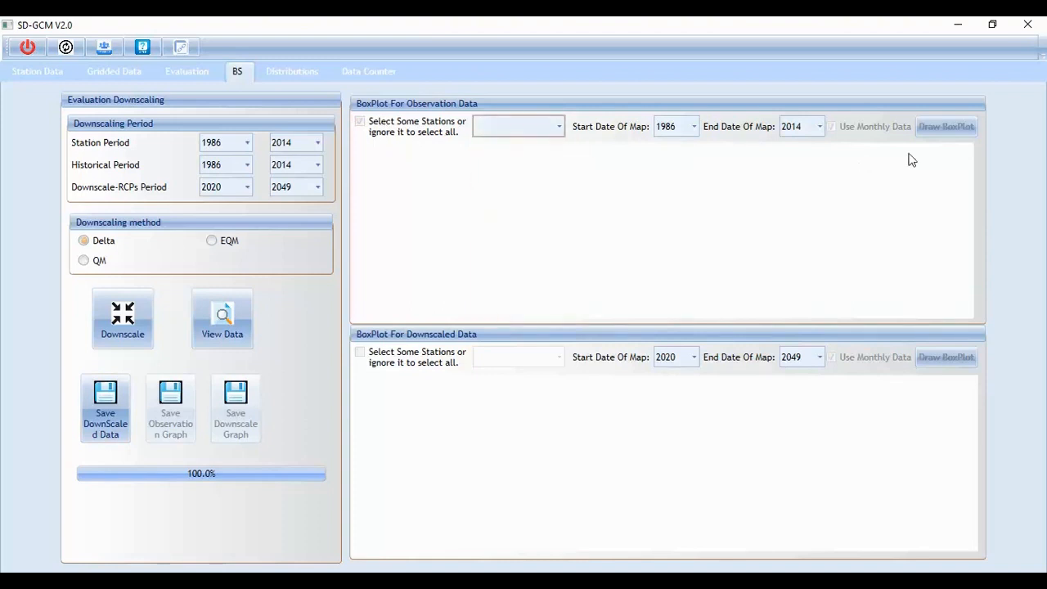
# Set the observation box plot's start date to 1993 and draw the plot.
pyautogui.click(679, 131)
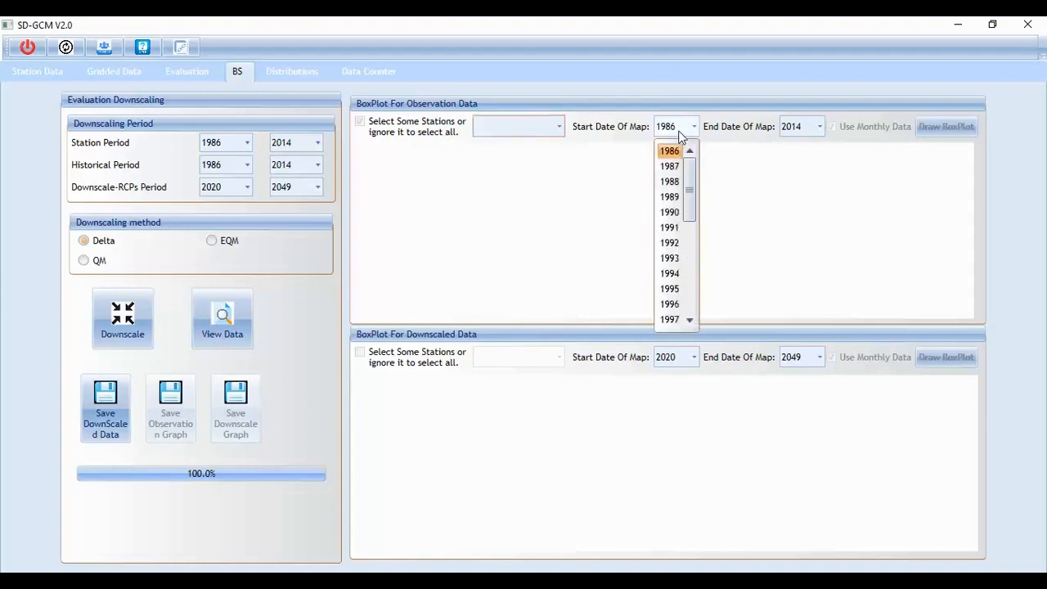
pyautogui.scroll(-2, 673, 183)
pyautogui.click(670, 182)
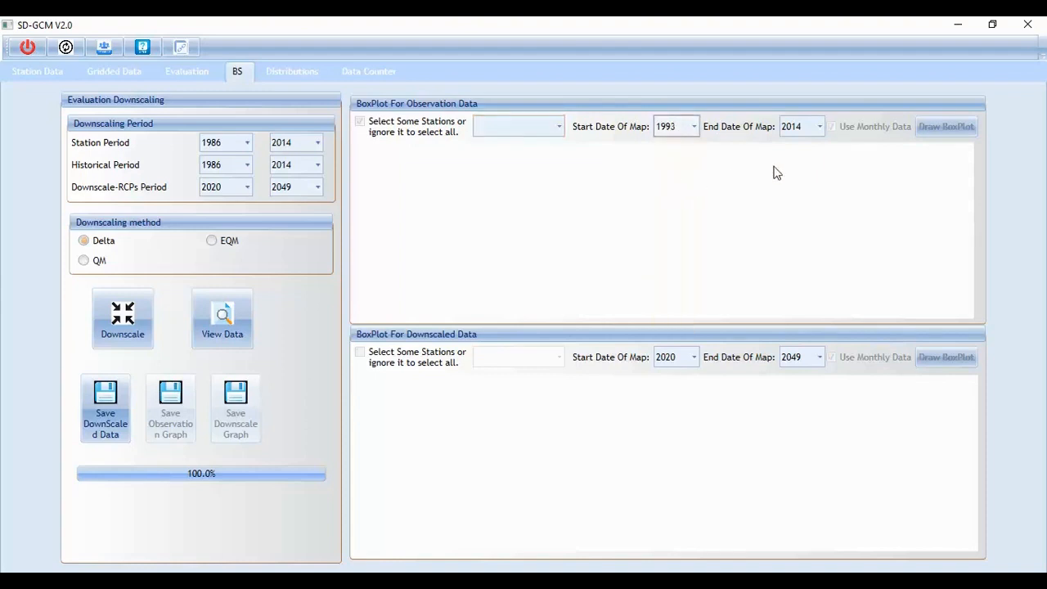
pyautogui.click(933, 127)
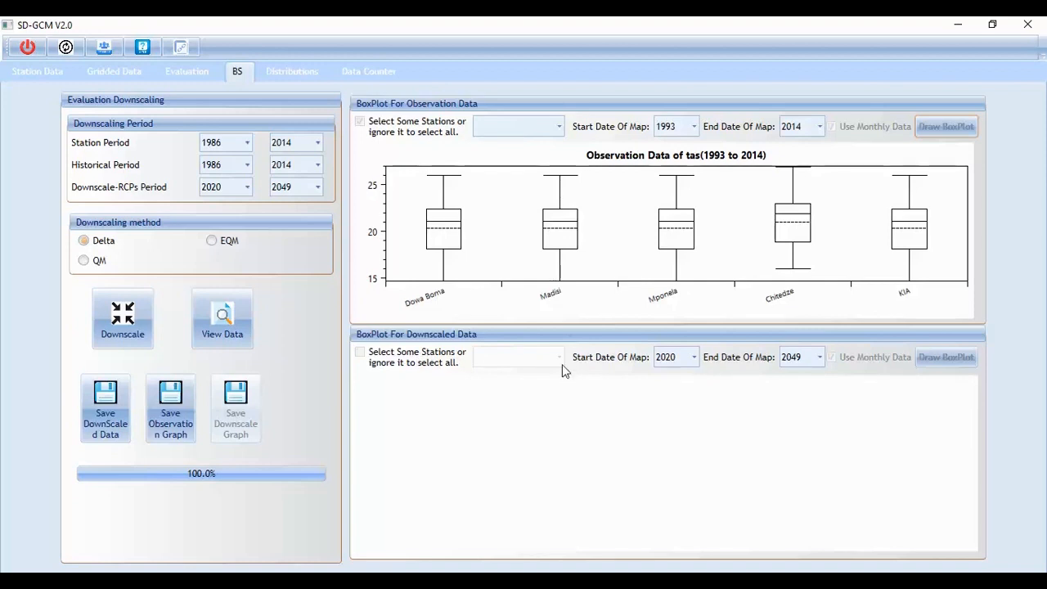
# Draw the downscaled data box plot for all stations and redraw it for only Dowa Boma, Madisi, Mponela and Chitedze.
pyautogui.click(361, 359)
pyautogui.click(946, 358)
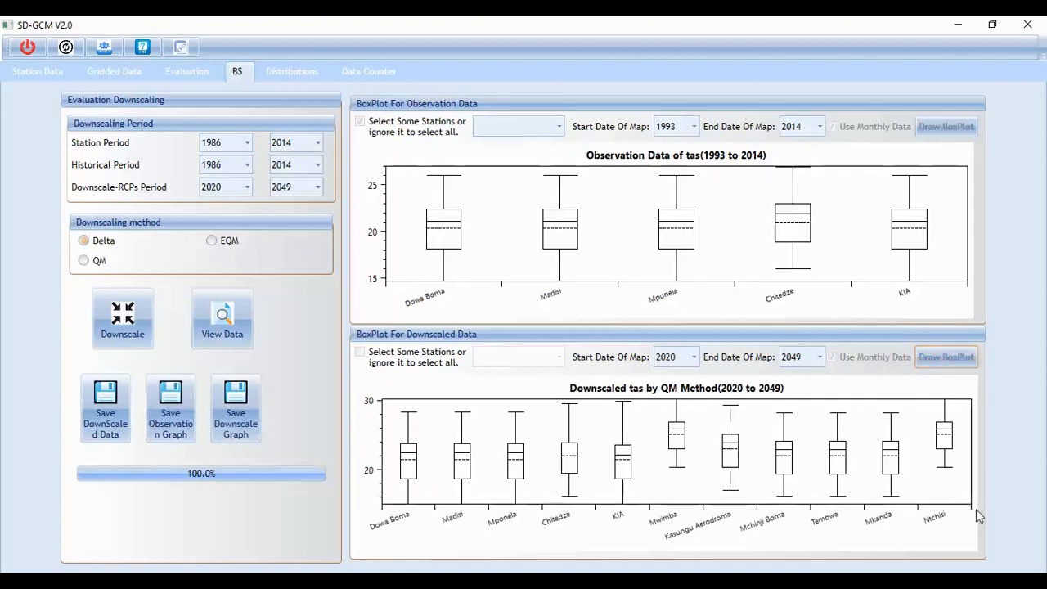
pyautogui.click(391, 360)
pyautogui.click(509, 358)
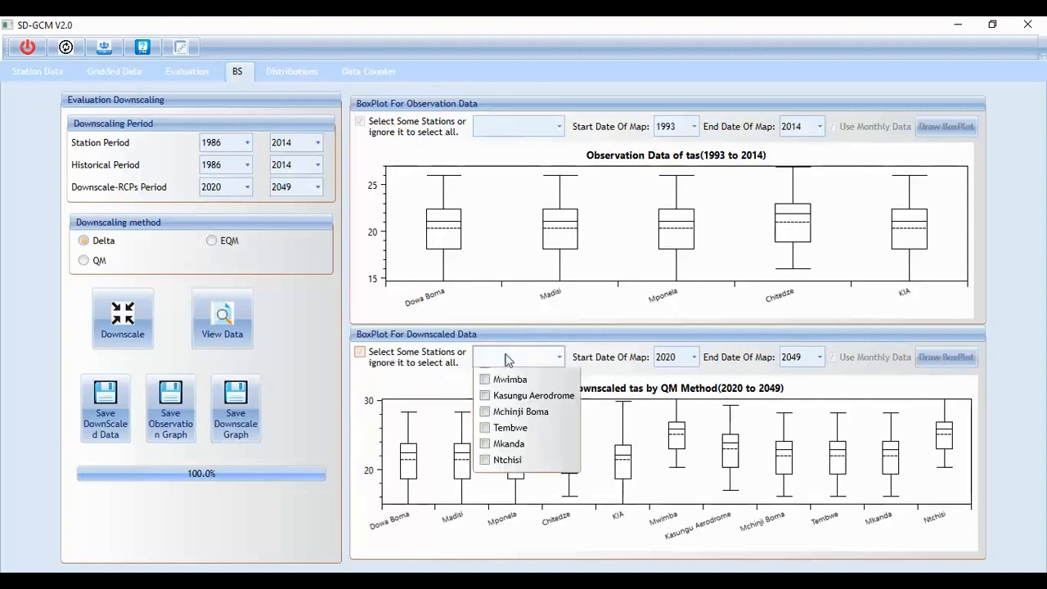
pyautogui.click(505, 382)
pyautogui.click(507, 398)
pyautogui.click(507, 415)
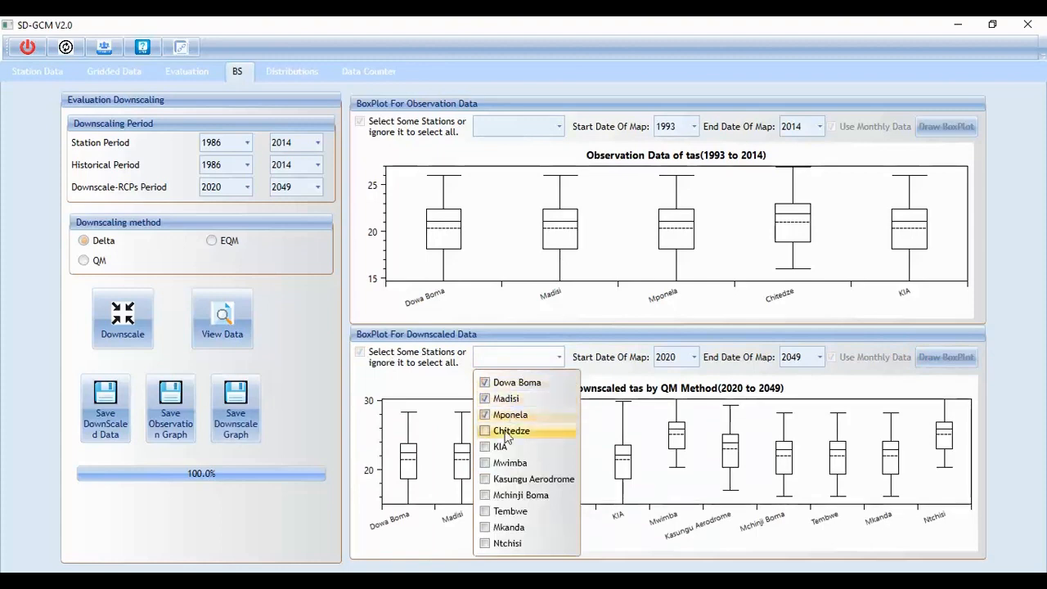
pyautogui.click(507, 430)
pyautogui.click(949, 358)
pyautogui.click(950, 357)
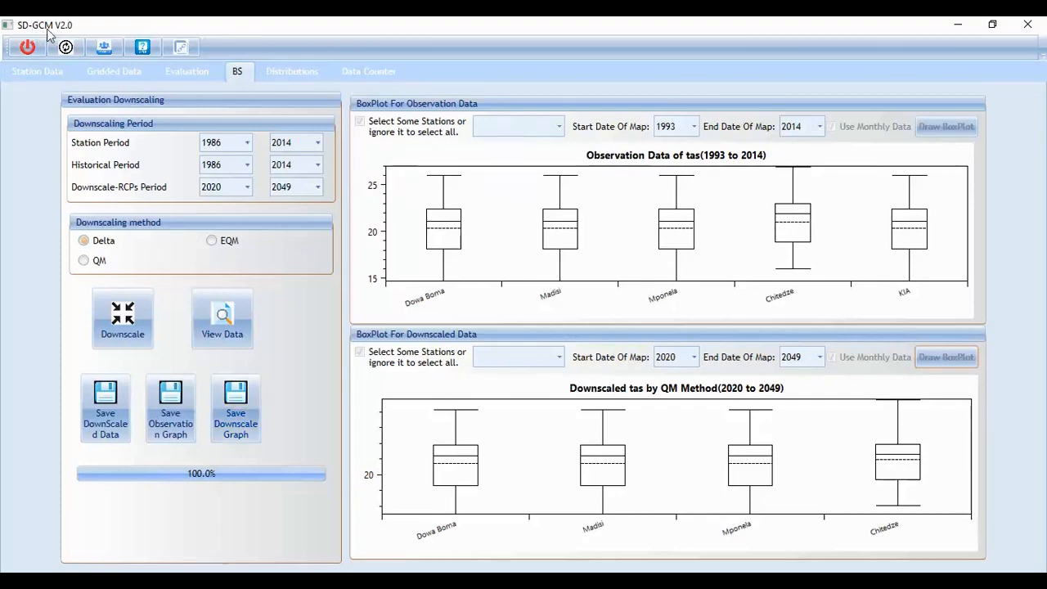
# Go to the Distributions page and check the 12 distributions for the Dowa Boma station using raw data.
pyautogui.click(292, 75)
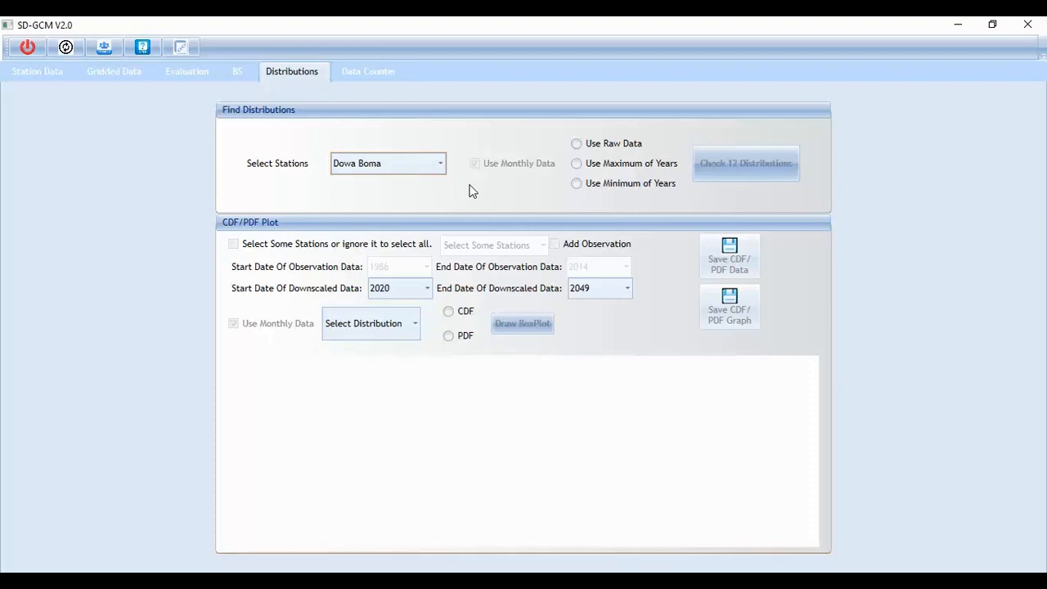
pyautogui.click(398, 177)
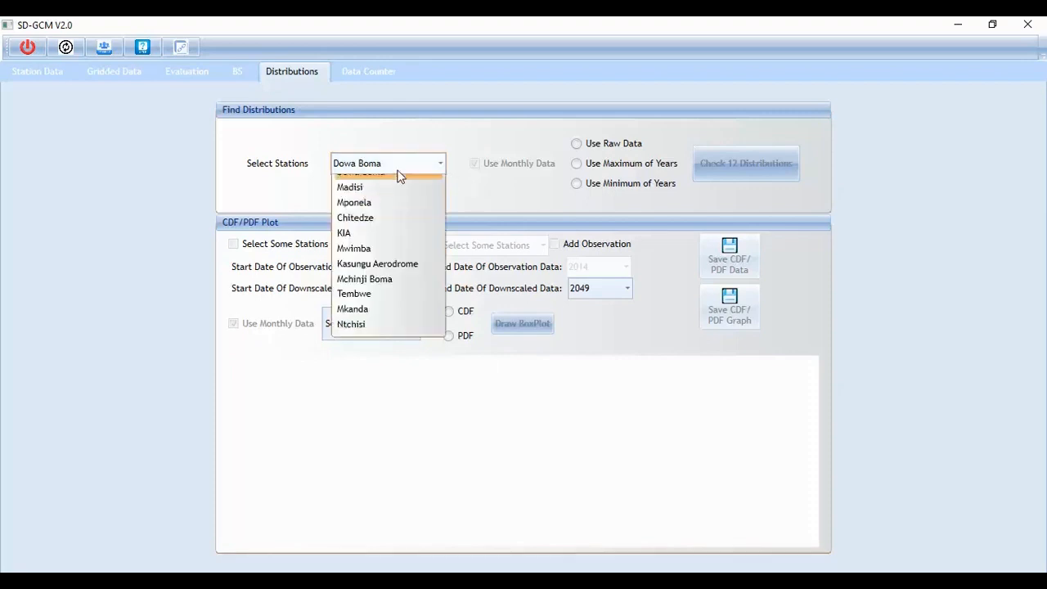
pyautogui.click(389, 193)
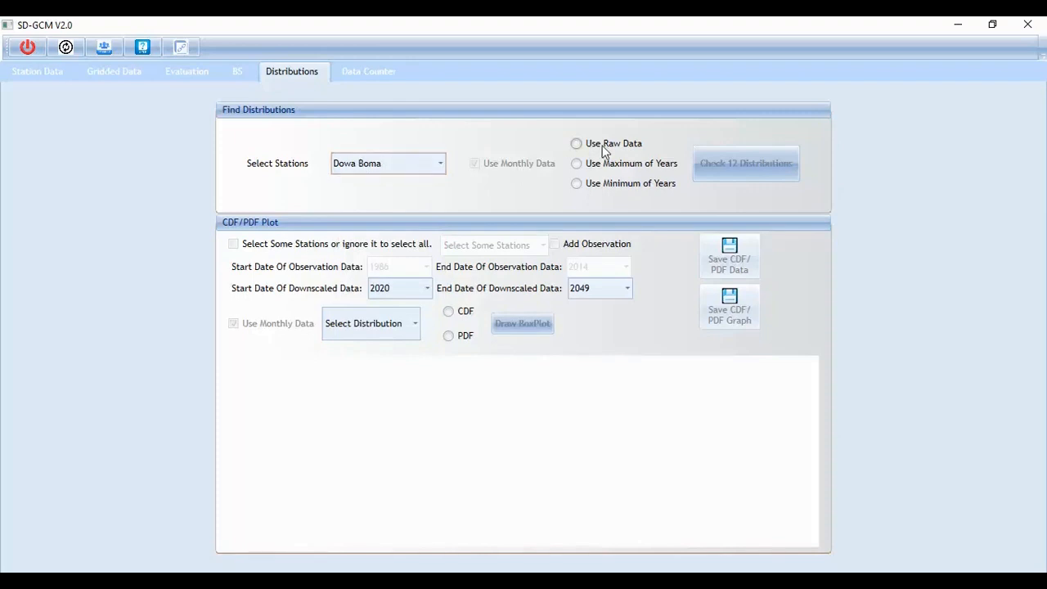
pyautogui.click(591, 168)
pyautogui.click(618, 144)
pyautogui.click(714, 176)
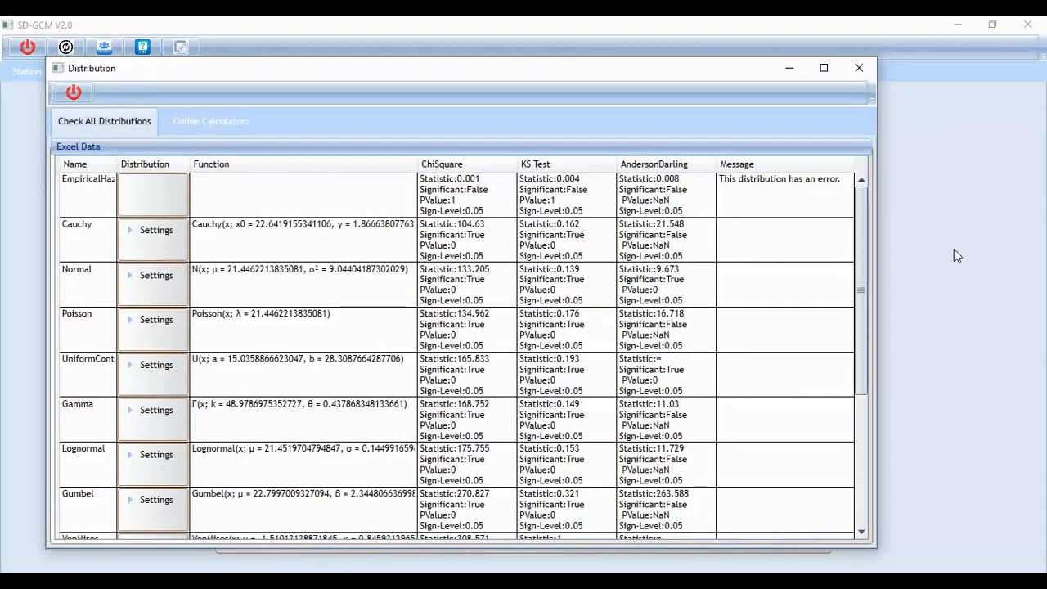
# Look through the full list of tested distributions and expand the Cauchy distribution's settings.
pyautogui.moveTo(866, 219); pyautogui.dragTo(858, 304)
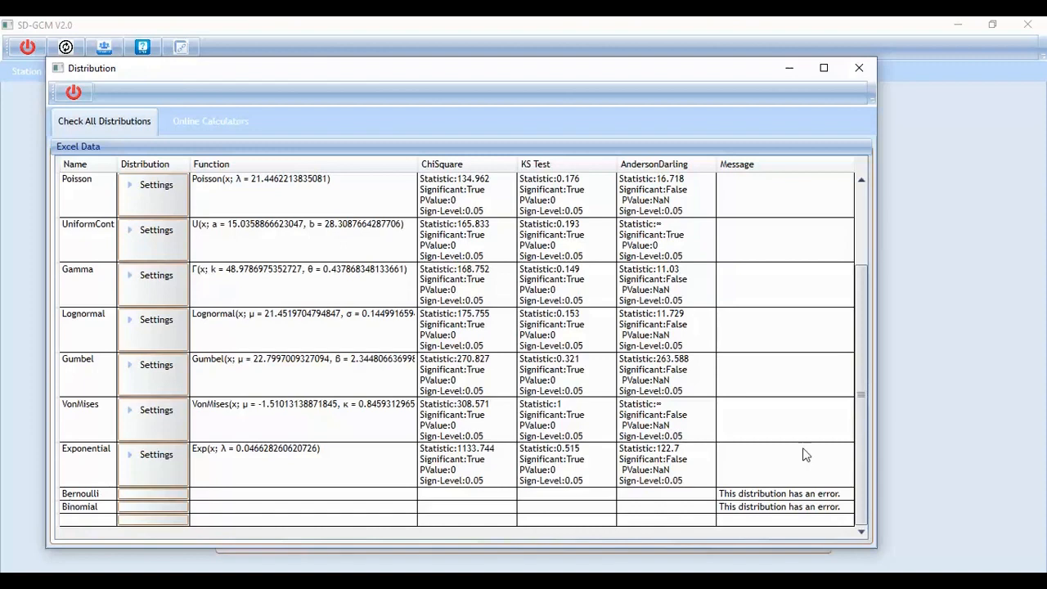
pyautogui.moveTo(858, 440); pyautogui.dragTo(854, 353)
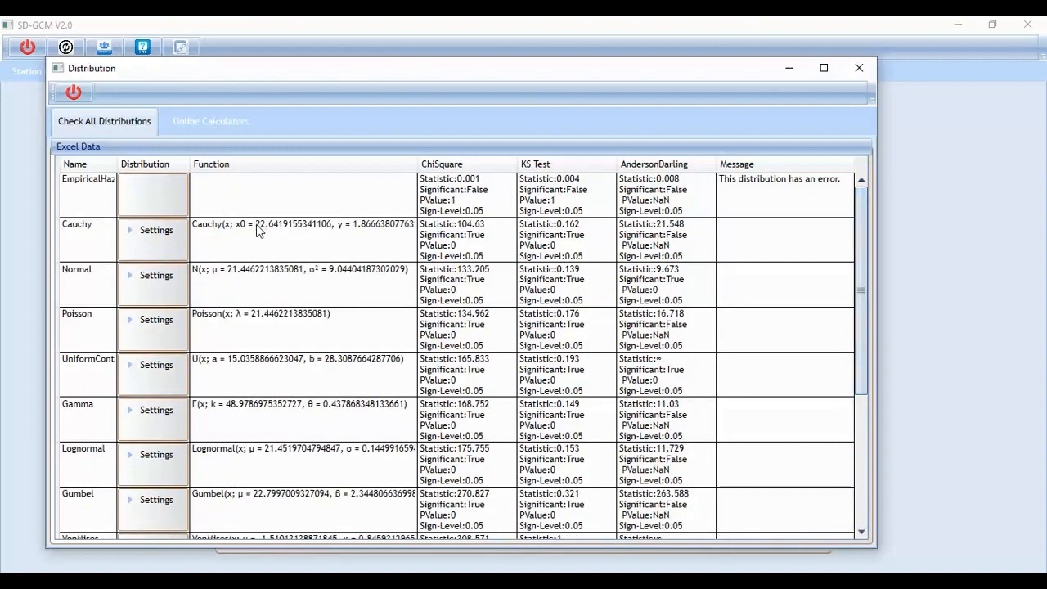
pyautogui.click(127, 237)
pyautogui.click(129, 232)
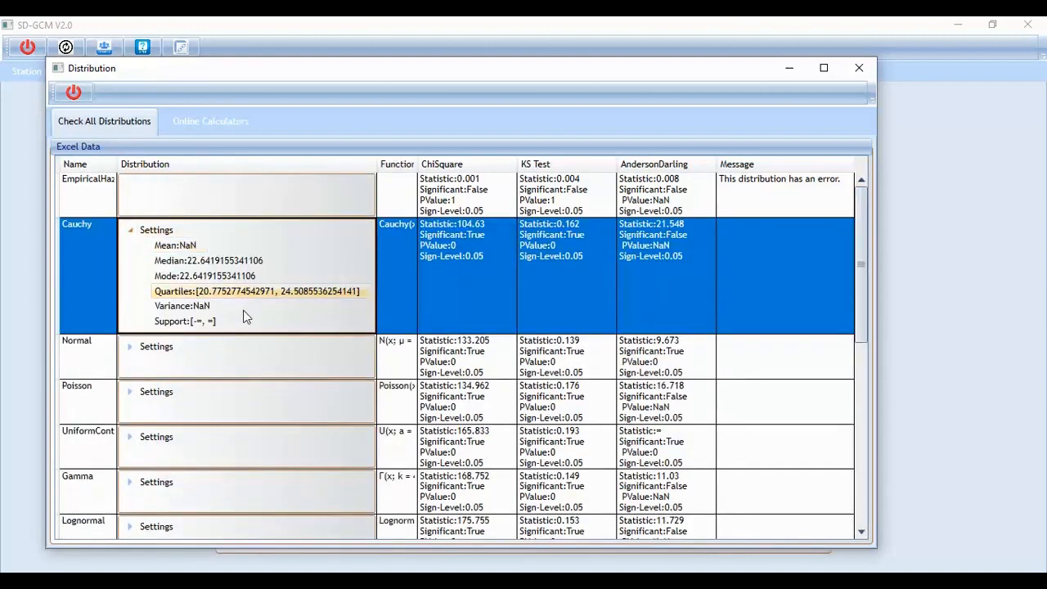
# Expand the Normal distribution's settings to read its statistics, collapse the Cauchy settings and review the remaining distributions.
pyautogui.click(76, 344)
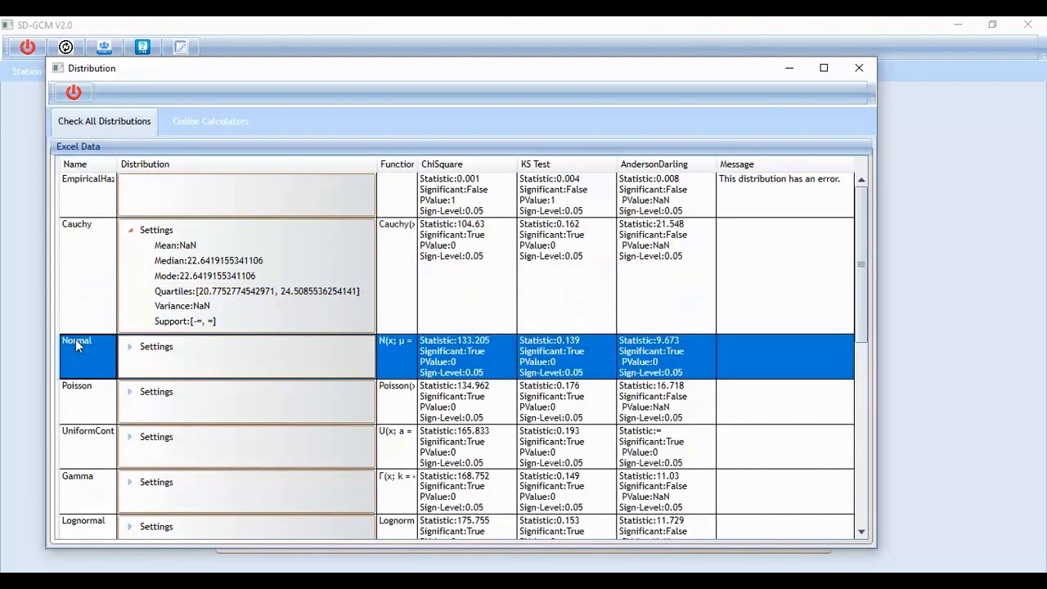
pyautogui.click(130, 350)
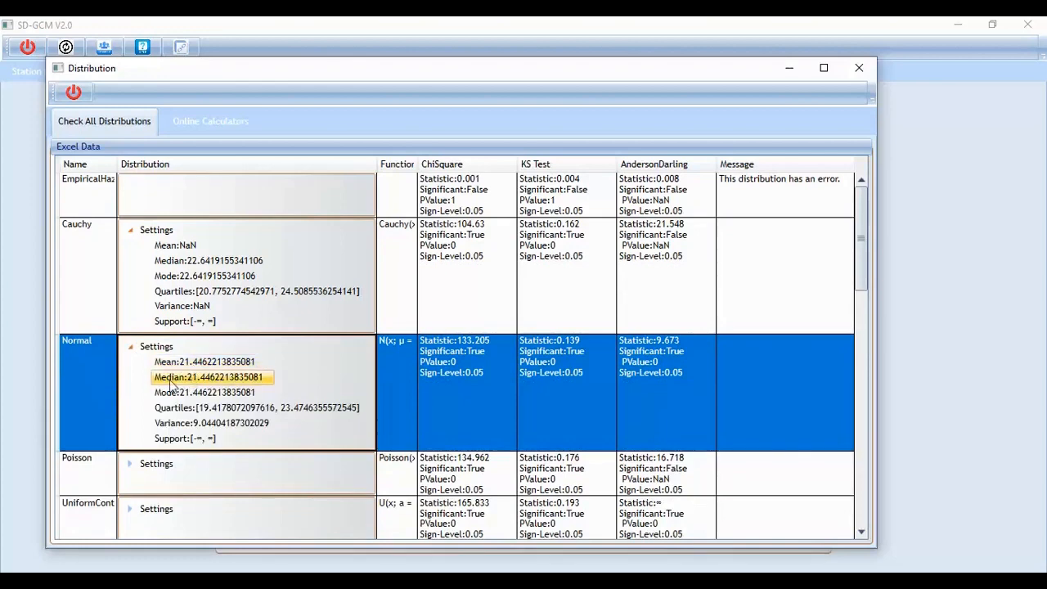
pyautogui.click(132, 232)
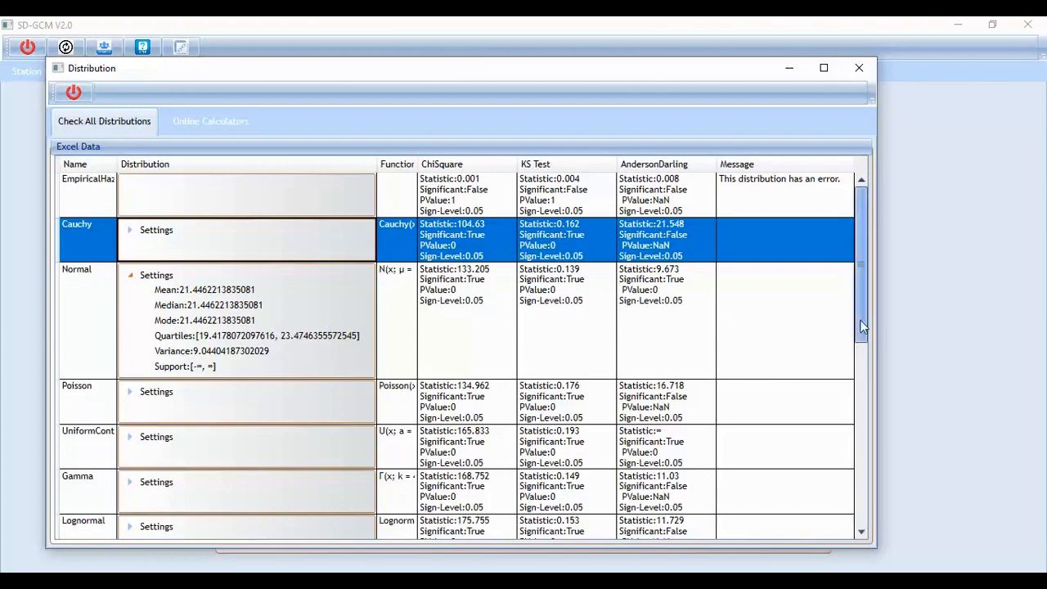
pyautogui.click(859, 499)
pyautogui.moveTo(859, 494); pyautogui.dragTo(881, 310)
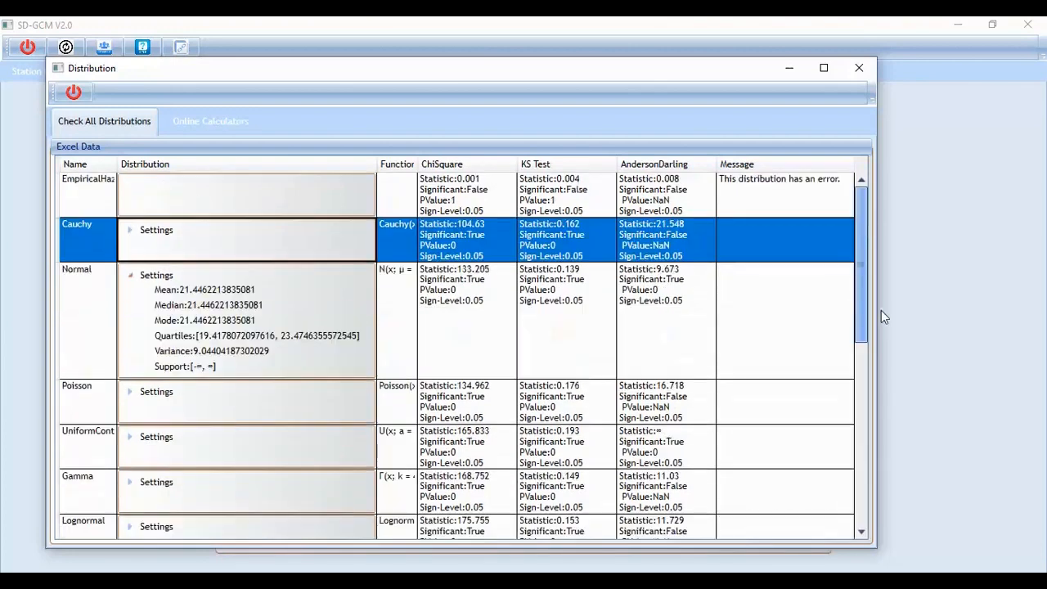
# Close the distribution results and limit the CDF/PDF plot to the Dowa Boma station.
pyautogui.click(867, 69)
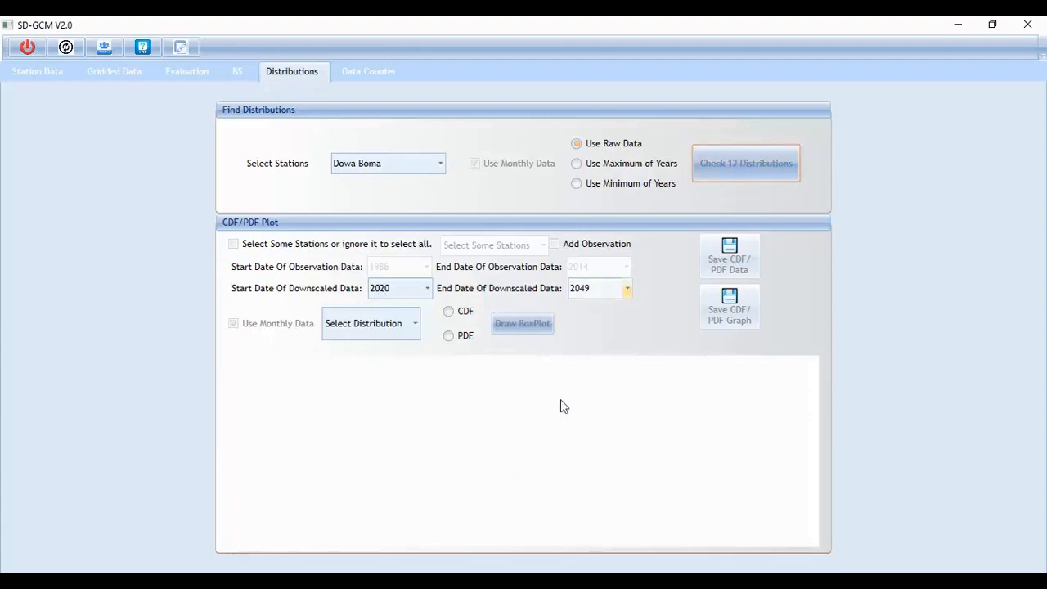
pyautogui.click(264, 249)
pyautogui.click(477, 247)
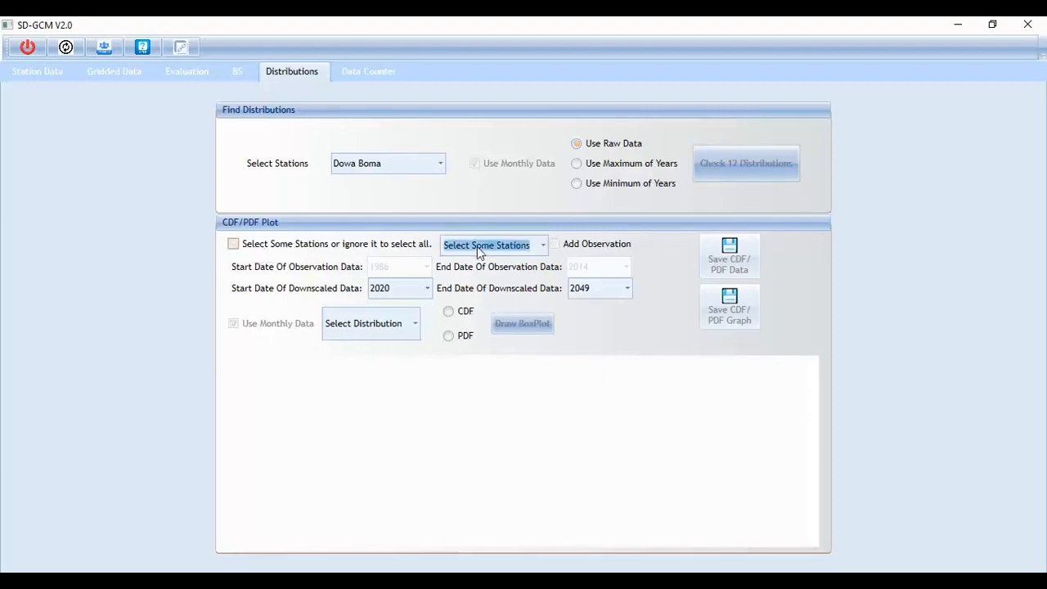
pyautogui.click(546, 246)
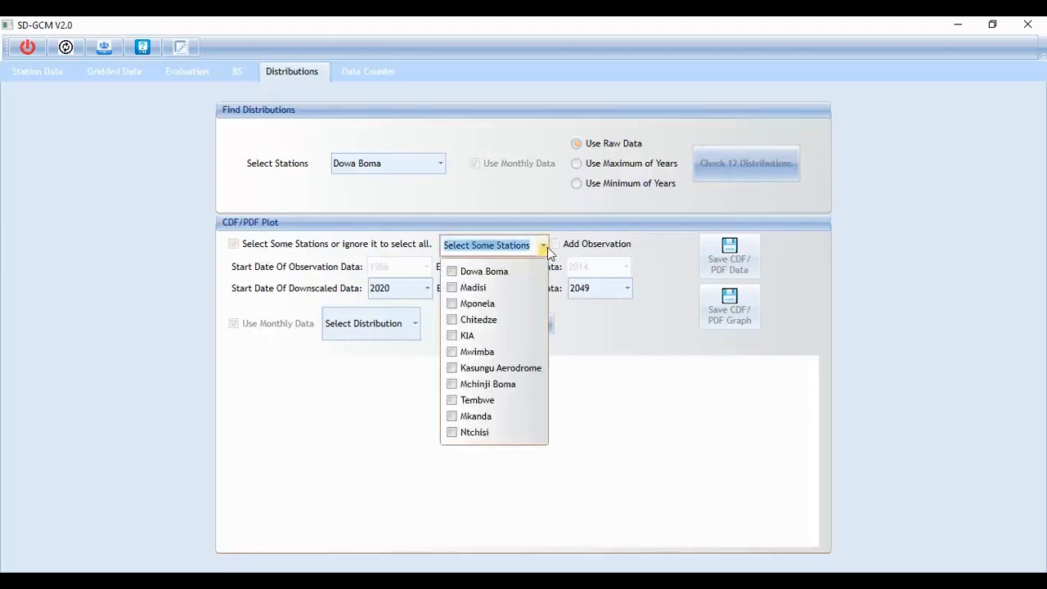
pyautogui.click(489, 270)
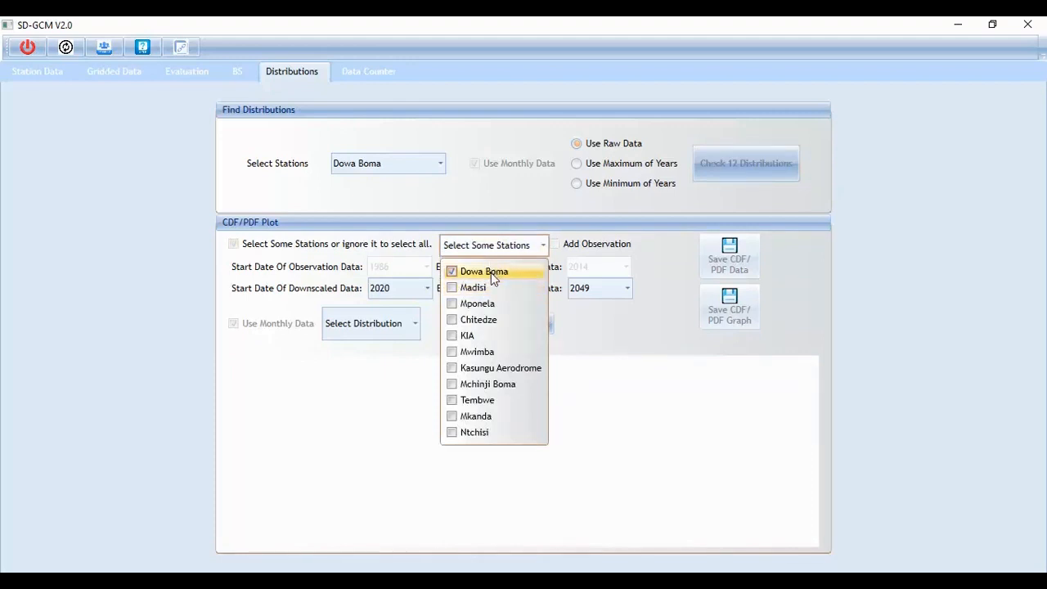
pyautogui.click(640, 349)
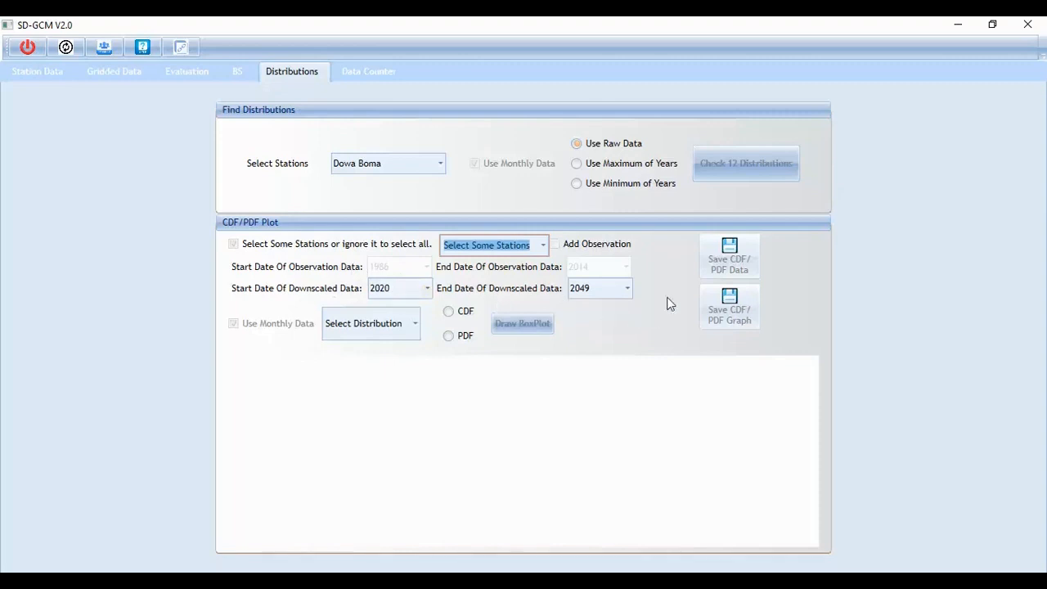
# Add observation data to the CDF/PDF plot and set its start date to 1993.
pyautogui.click(615, 249)
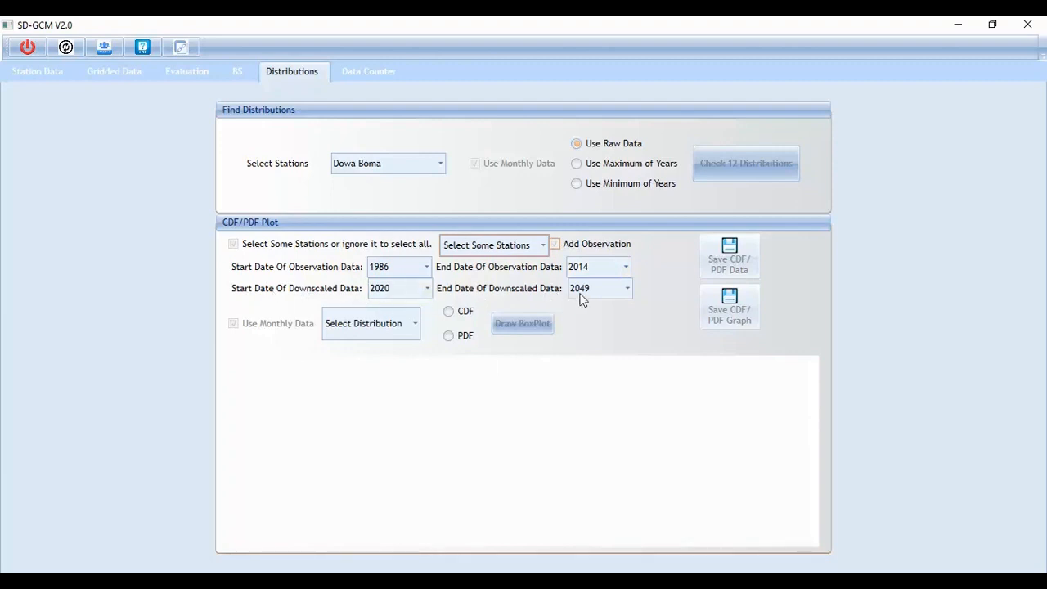
pyautogui.click(428, 267)
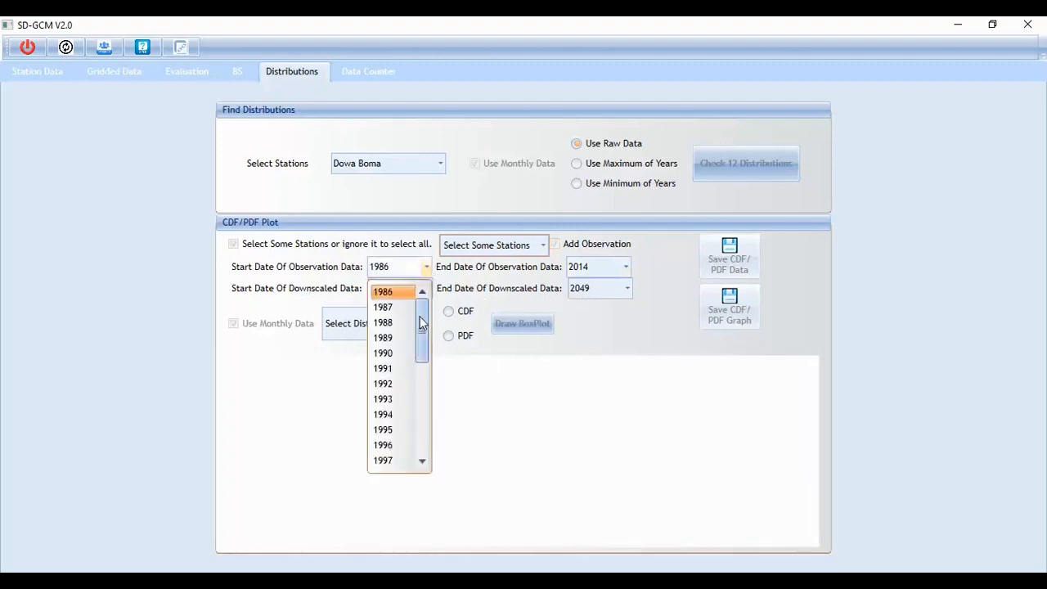
pyautogui.moveTo(421, 329); pyautogui.dragTo(415, 401)
pyautogui.click(413, 360)
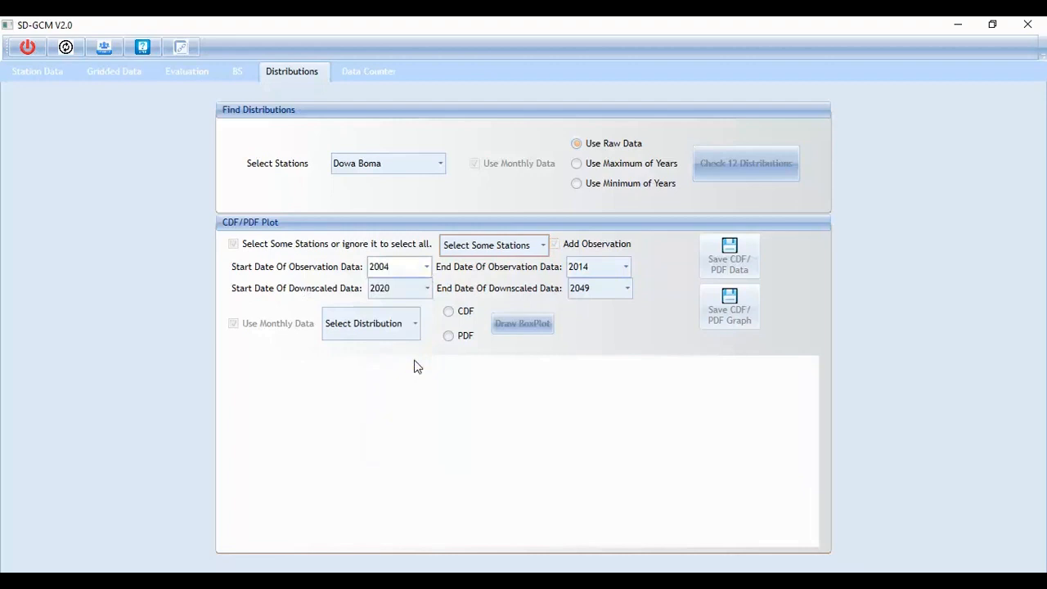
pyautogui.click(428, 269)
pyautogui.moveTo(421, 401); pyautogui.dragTo(425, 331)
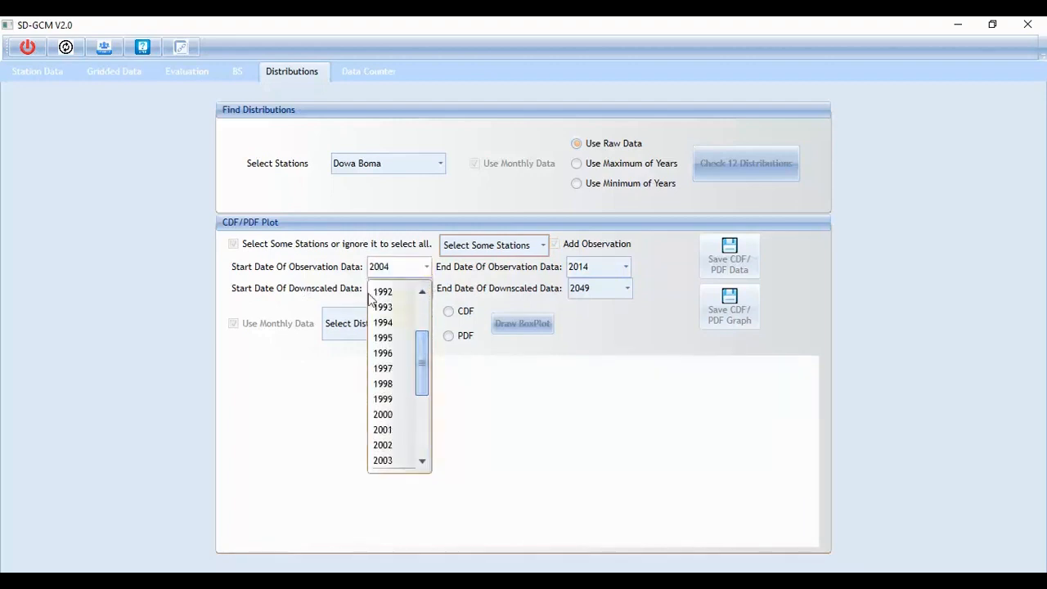
pyautogui.click(379, 306)
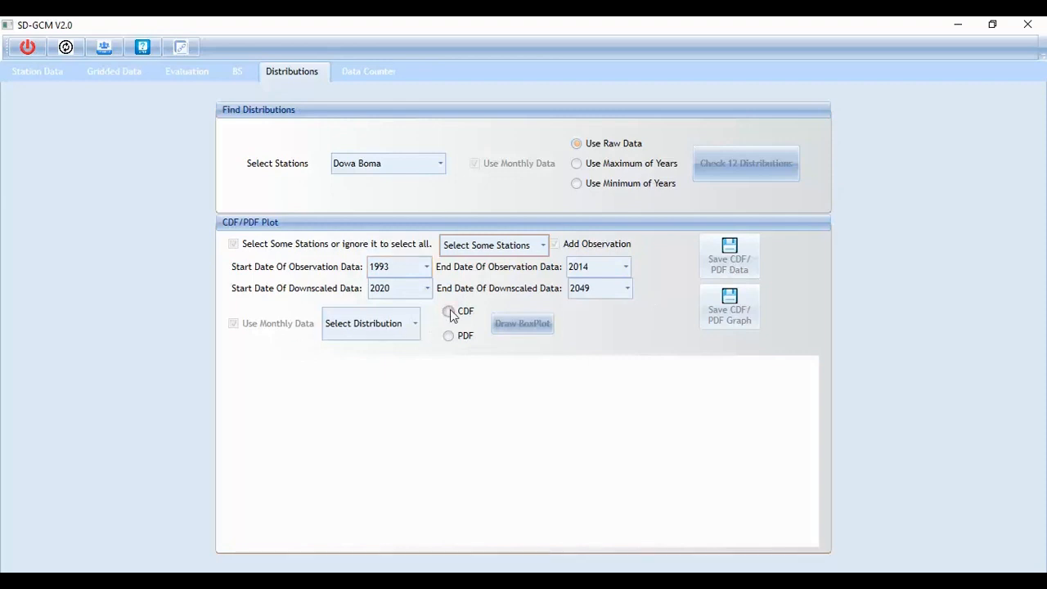
# Select GumbelDistribution and PDF, and draw the graph of downscaled and observation data.
pyautogui.click(412, 323)
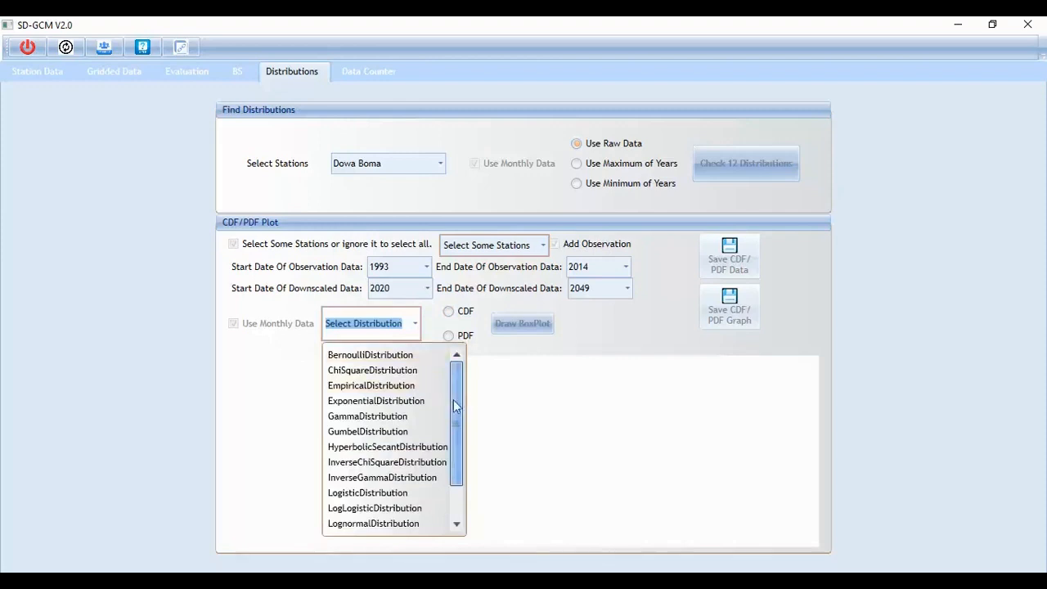
pyautogui.click(401, 413)
pyautogui.click(418, 328)
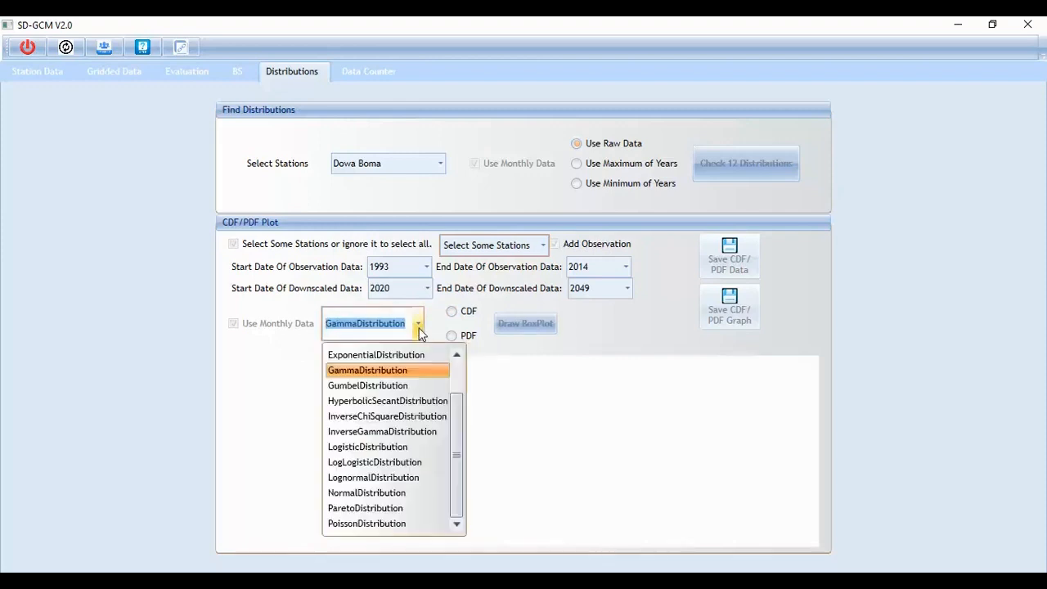
pyautogui.click(386, 389)
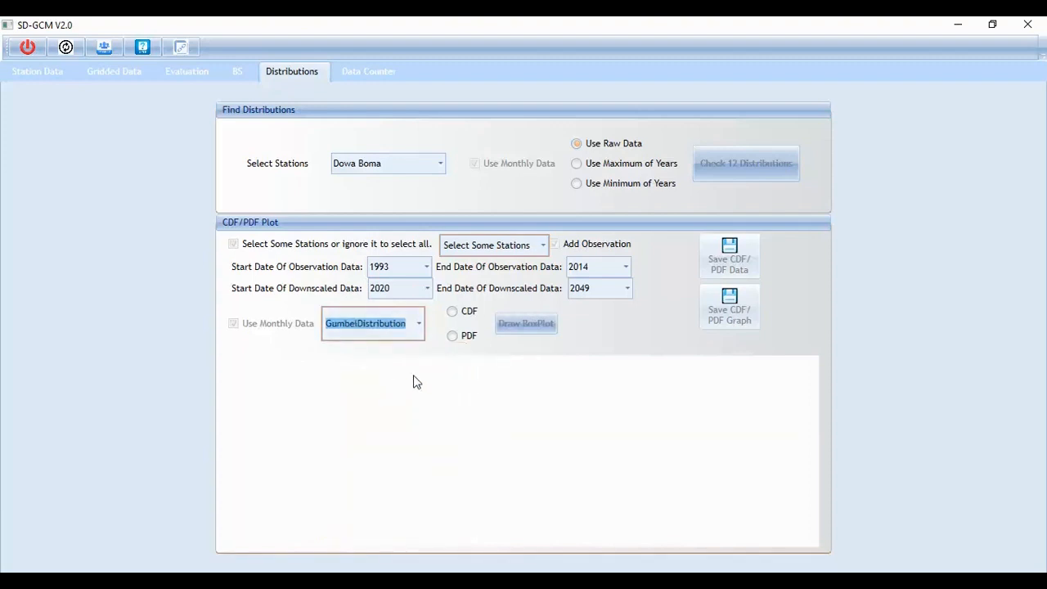
pyautogui.click(454, 311)
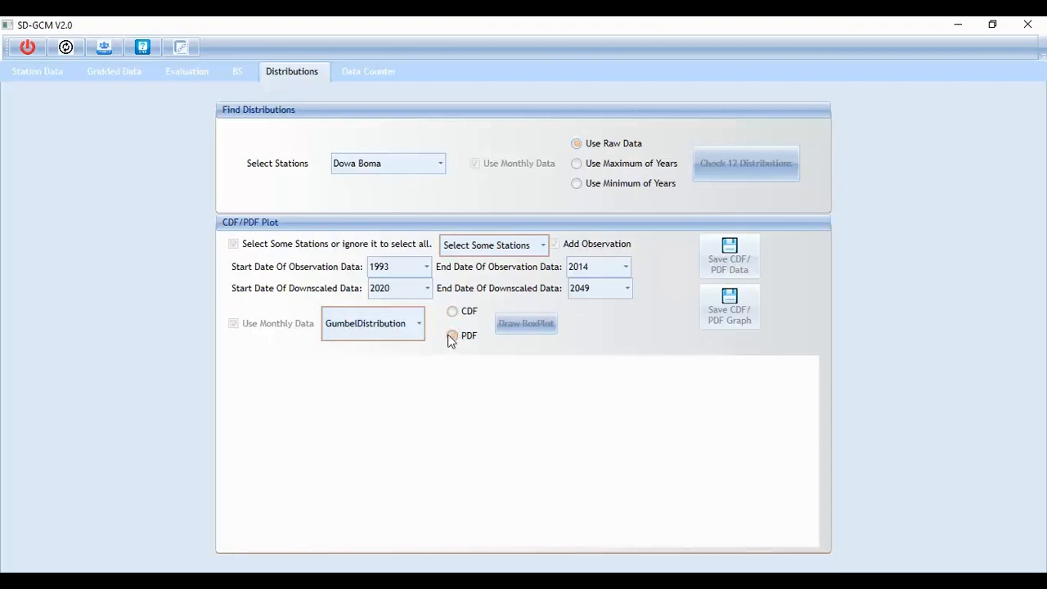
pyautogui.click(452, 312)
pyautogui.click(462, 342)
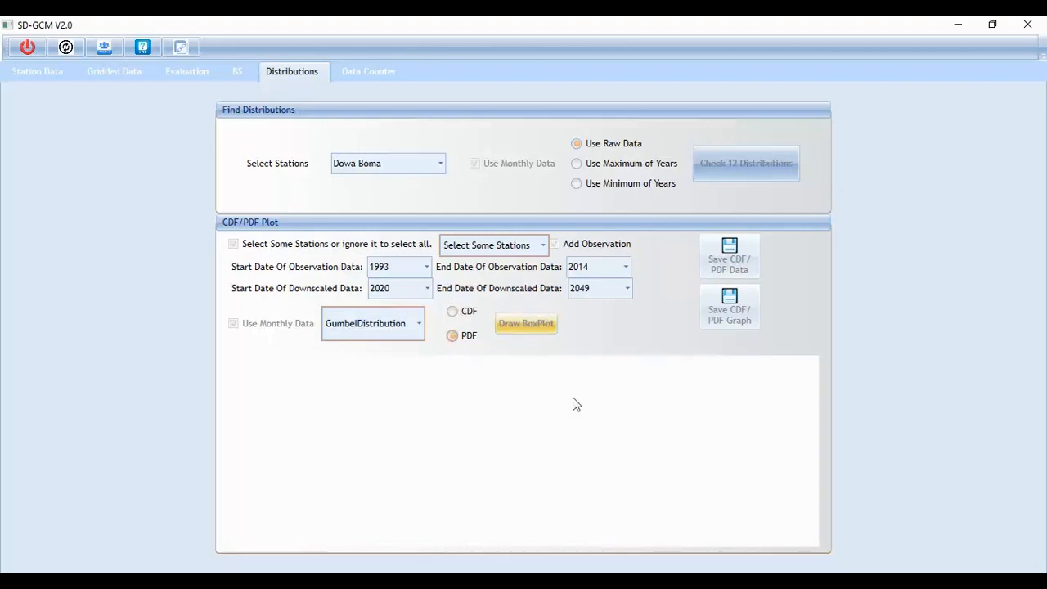
pyautogui.click(524, 331)
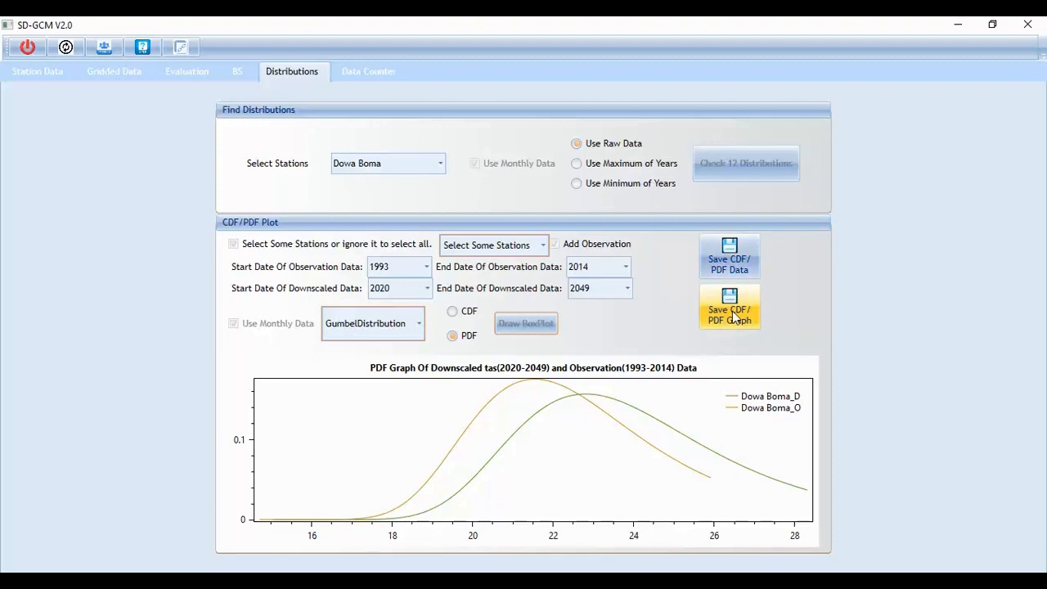
# Go to the Data Counter page and set the counting condition to less than 25.
pyautogui.click(366, 71)
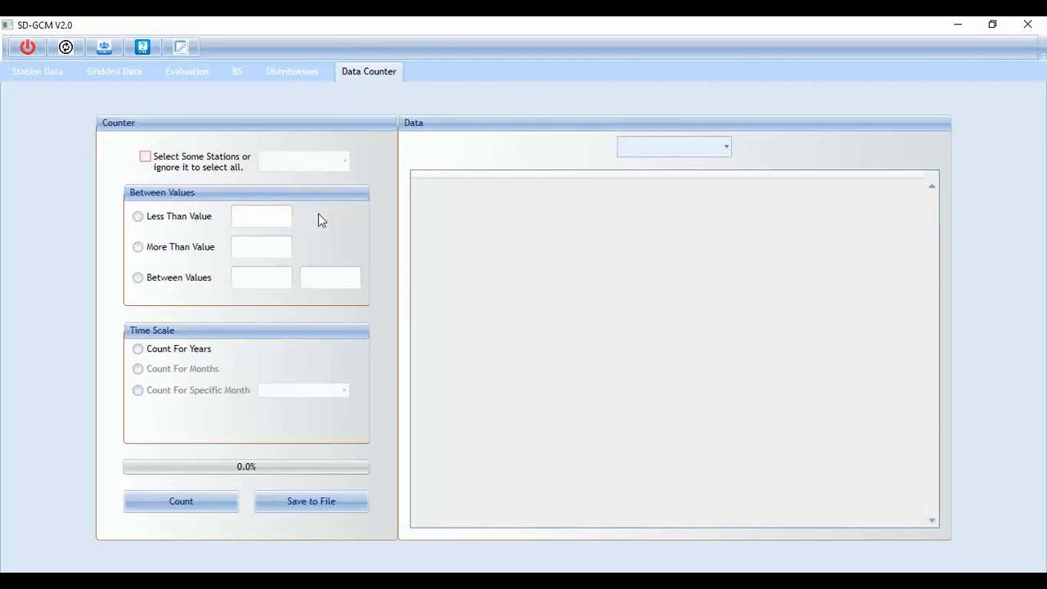
pyautogui.click(285, 219)
pyautogui.write('25')
pyautogui.click(137, 216)
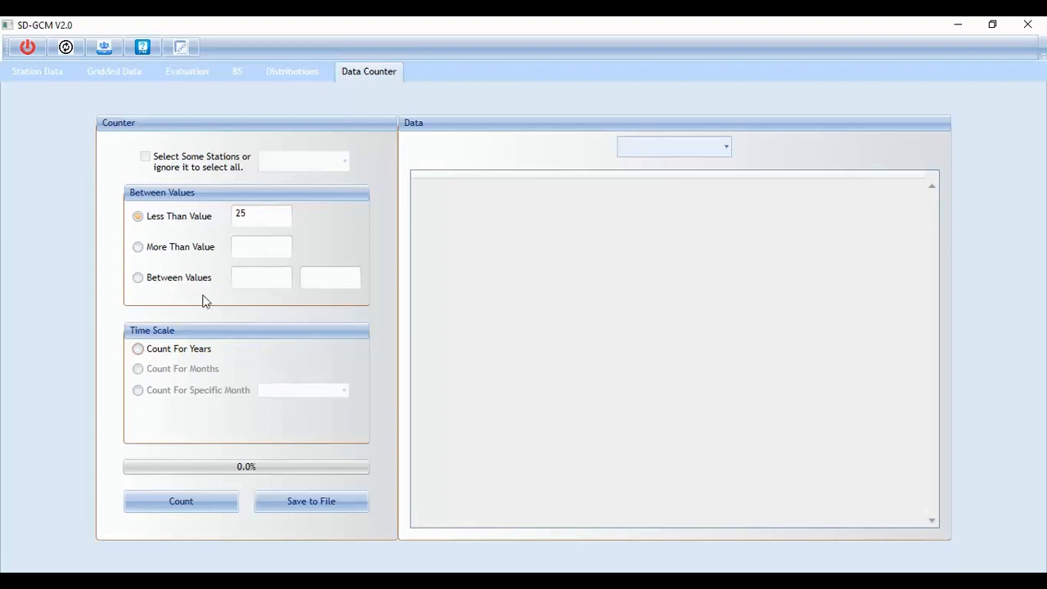
pyautogui.click(266, 279)
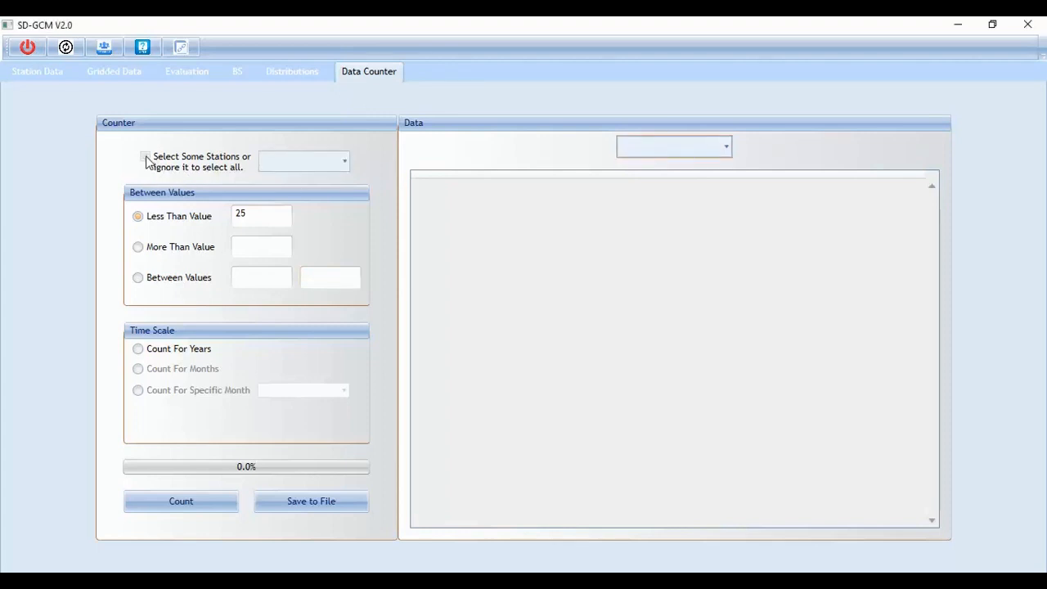
# Restrict the counter to Dowa Boma, Madisi and Mponela, run the count and review the yearly results.
pyautogui.click(146, 157)
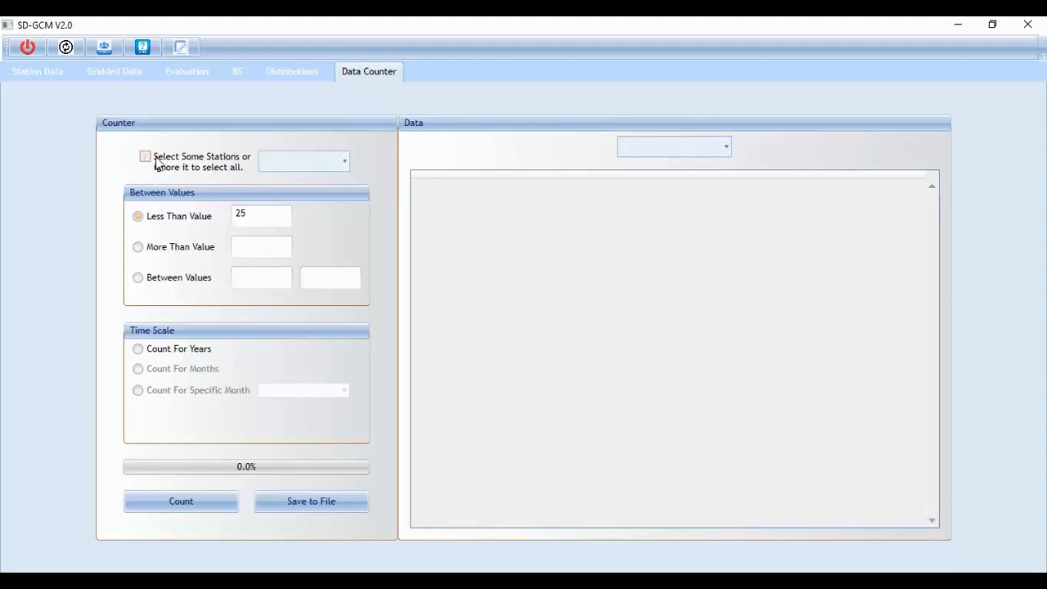
pyautogui.click(280, 166)
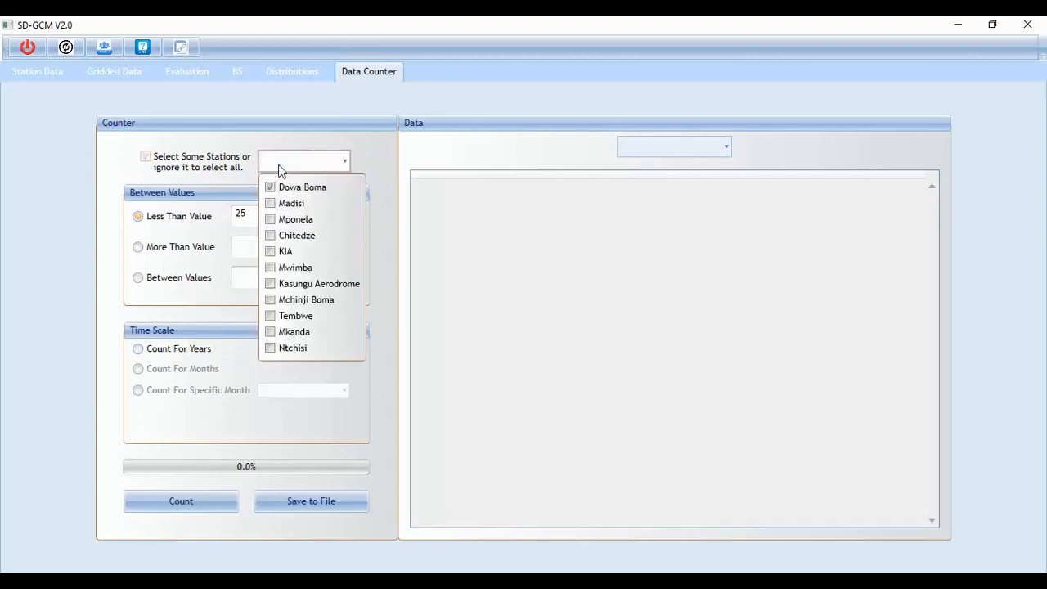
pyautogui.click(289, 206)
pyautogui.click(294, 220)
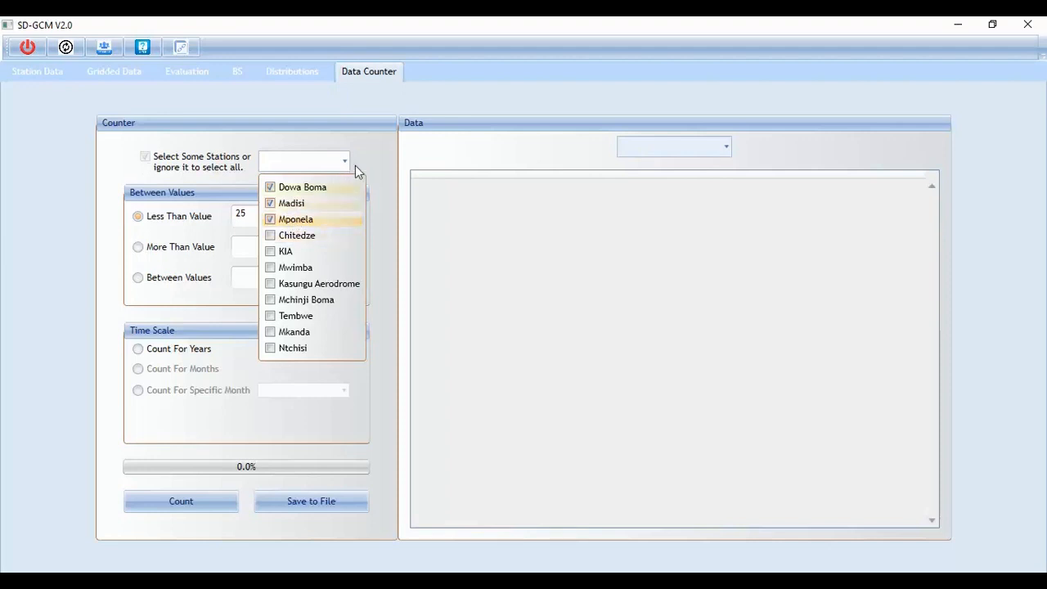
pyautogui.click(375, 158)
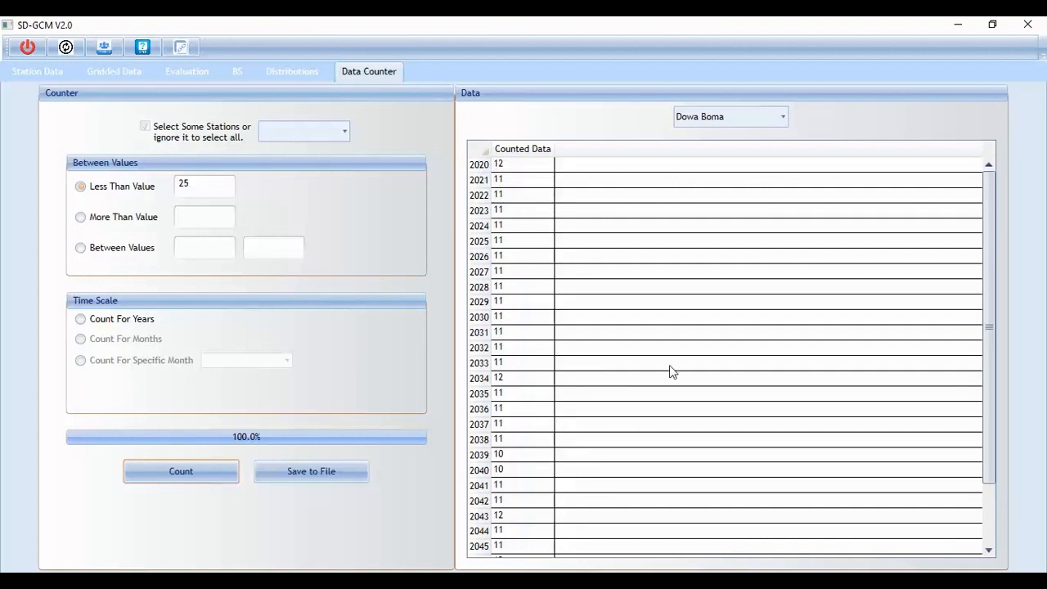
pyautogui.moveTo(987, 243); pyautogui.dragTo(988, 222)
# Count the data with values more than 30 for each year, and select the Between Values condition.
pyautogui.click(134, 222)
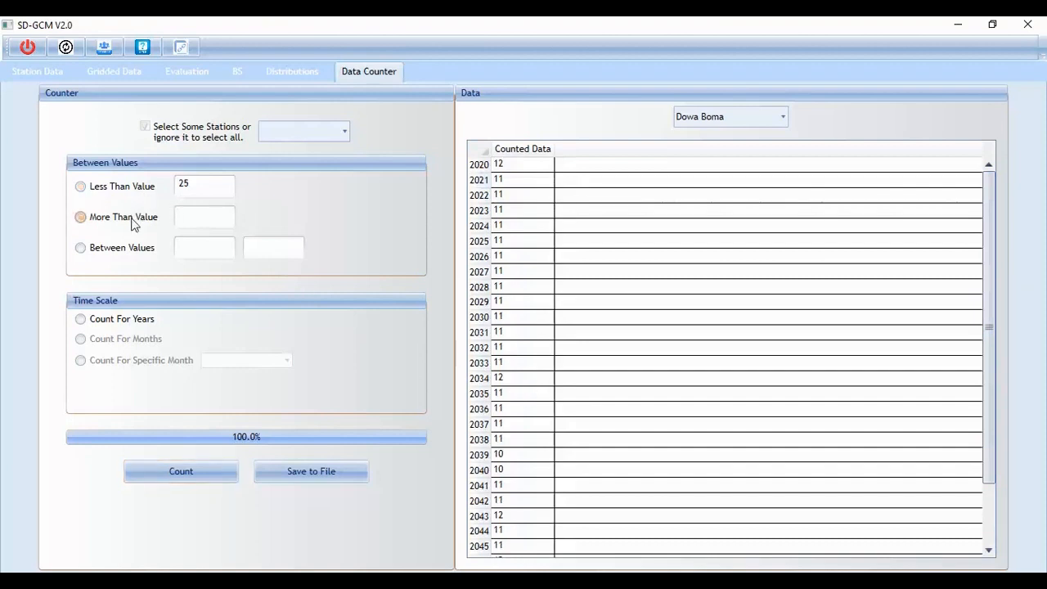
pyautogui.click(199, 223)
pyautogui.write('30')
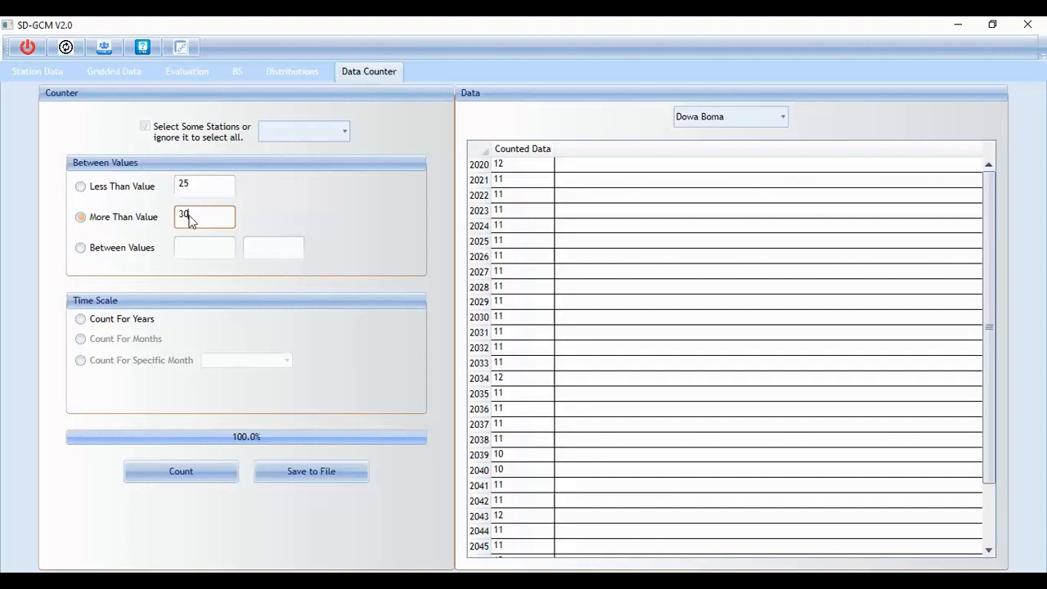
pyautogui.click(209, 473)
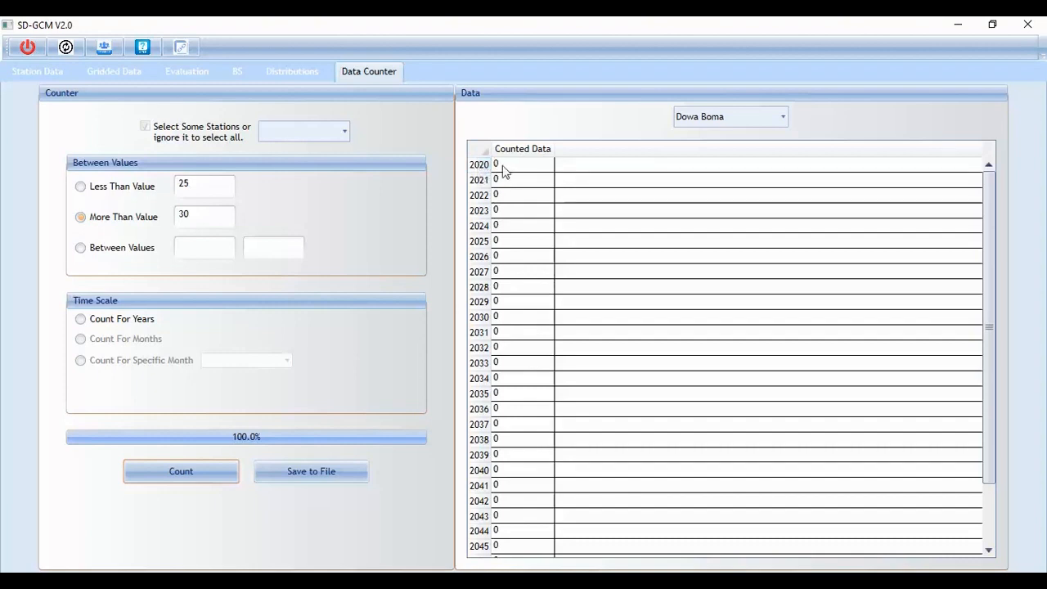
pyautogui.moveTo(990, 190); pyautogui.dragTo(1019, 339)
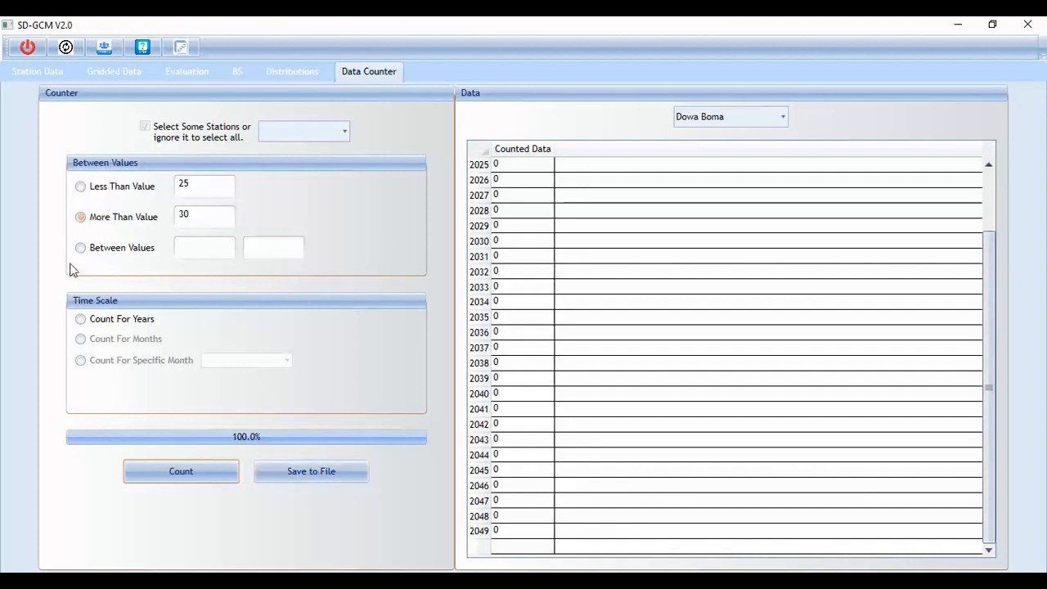
pyautogui.click(100, 245)
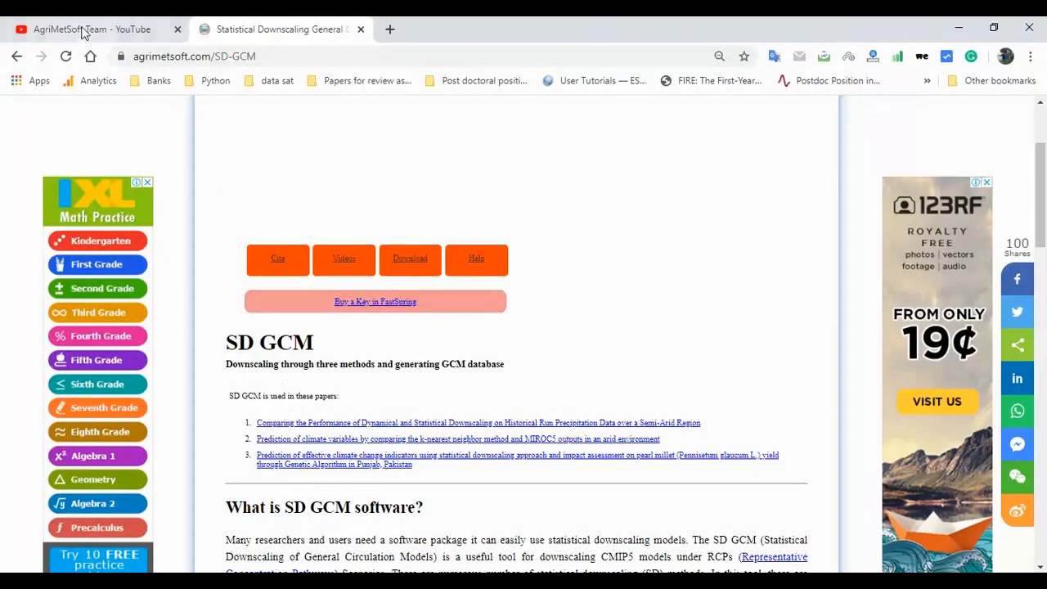
# Look over the AgriMetSoft Team YouTube channel's uploads and read through the SD GCM page on agrimetsoft.com.
pyautogui.click(82, 33)
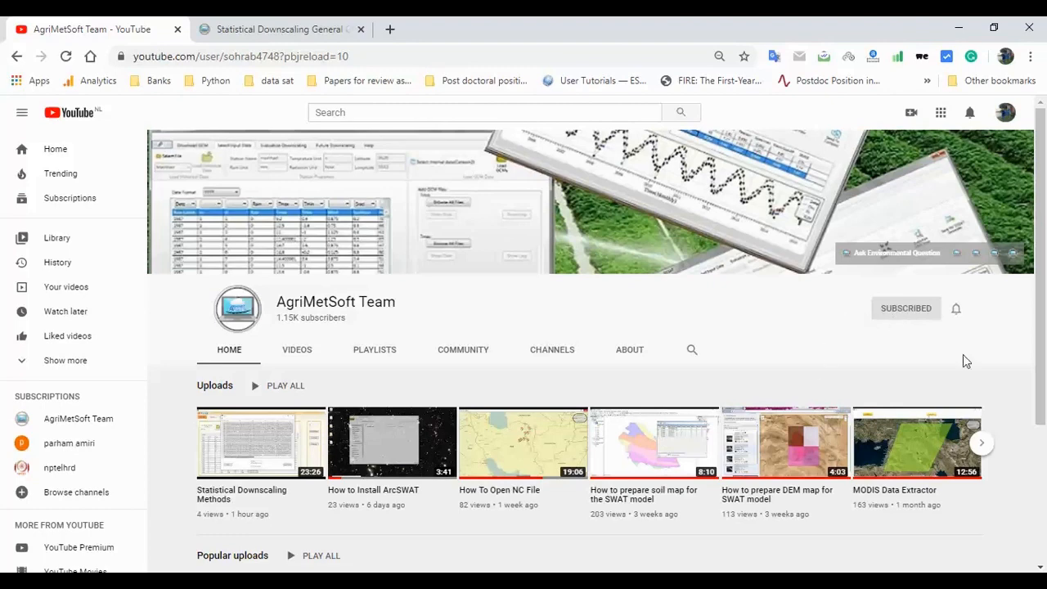
pyautogui.moveTo(1039, 269); pyautogui.dragTo(1040, 326)
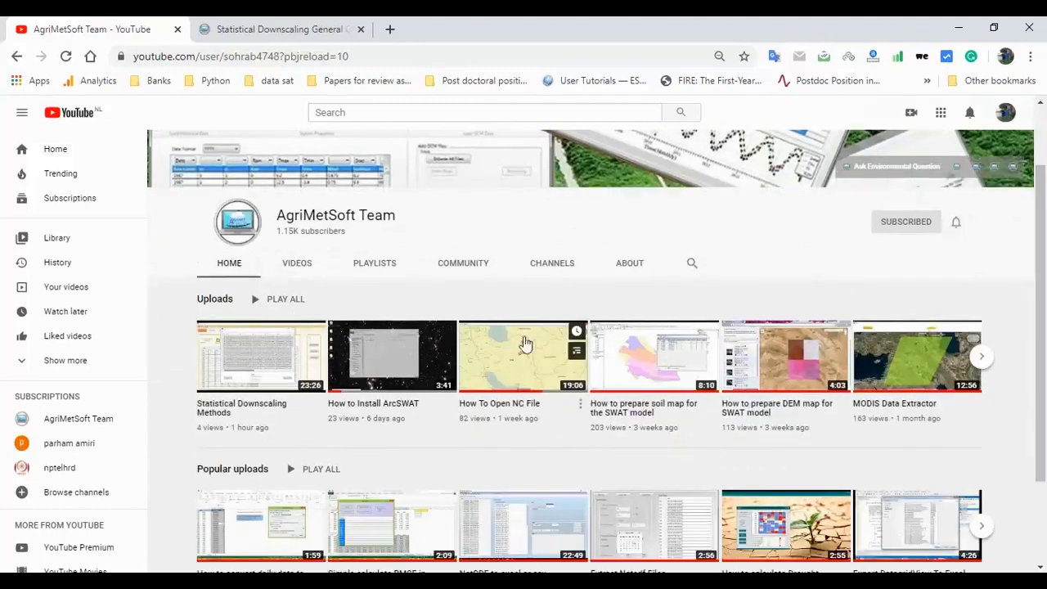
pyautogui.scroll(1, 982, 327)
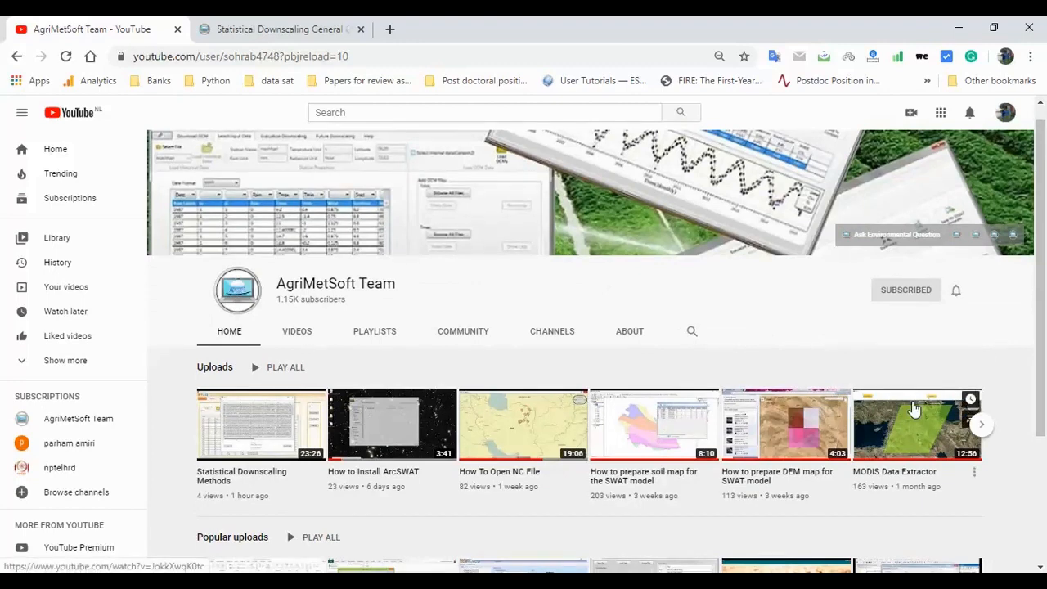
pyautogui.click(263, 23)
pyautogui.scroll(2, 566, 350)
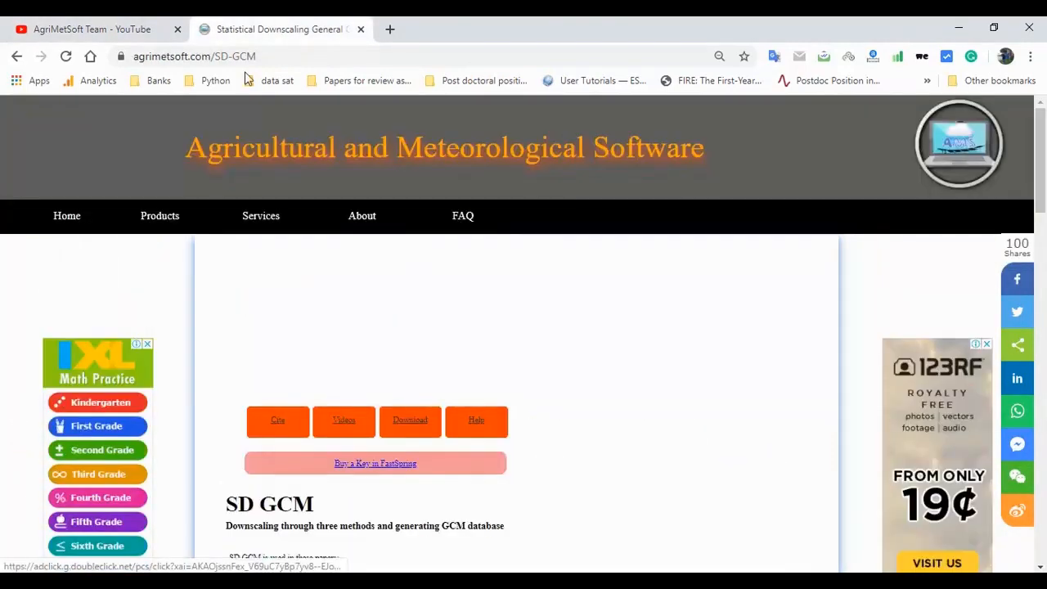
pyautogui.moveTo(1039, 170); pyautogui.dragTo(1041, 242)
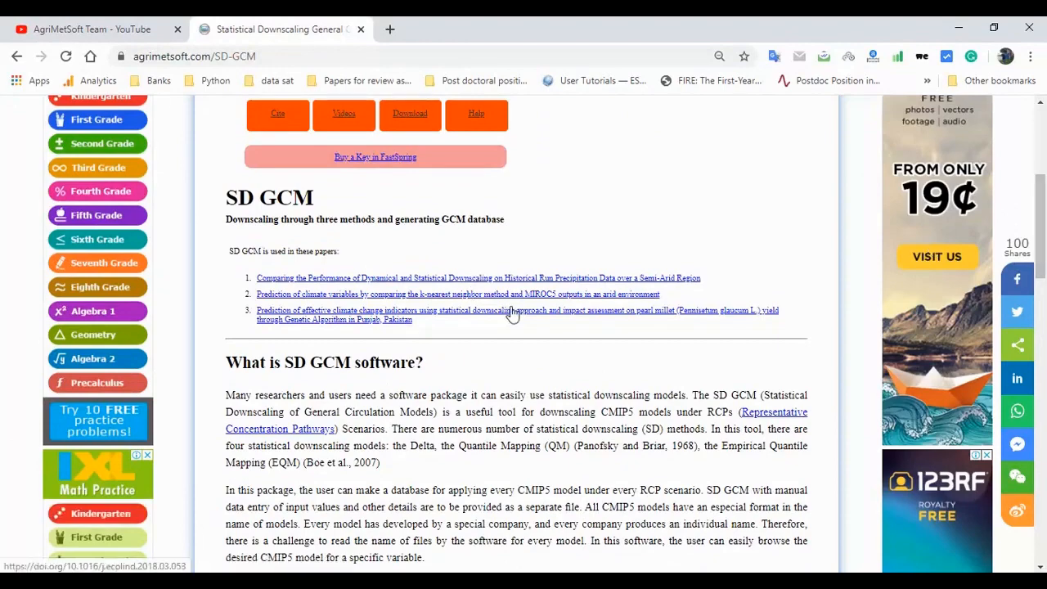
pyautogui.moveTo(1042, 248); pyautogui.dragTo(1043, 383)
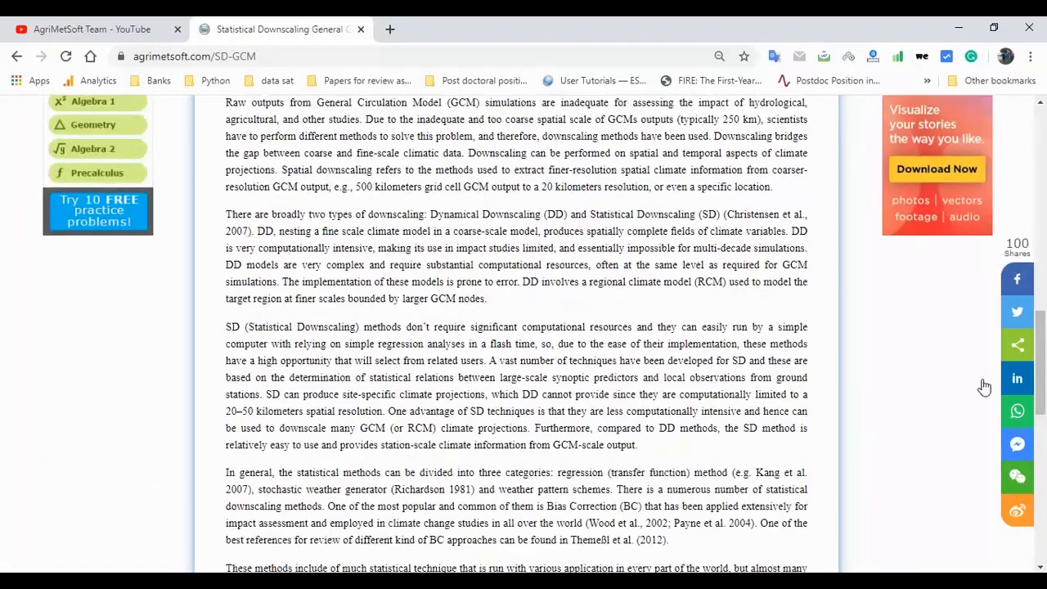